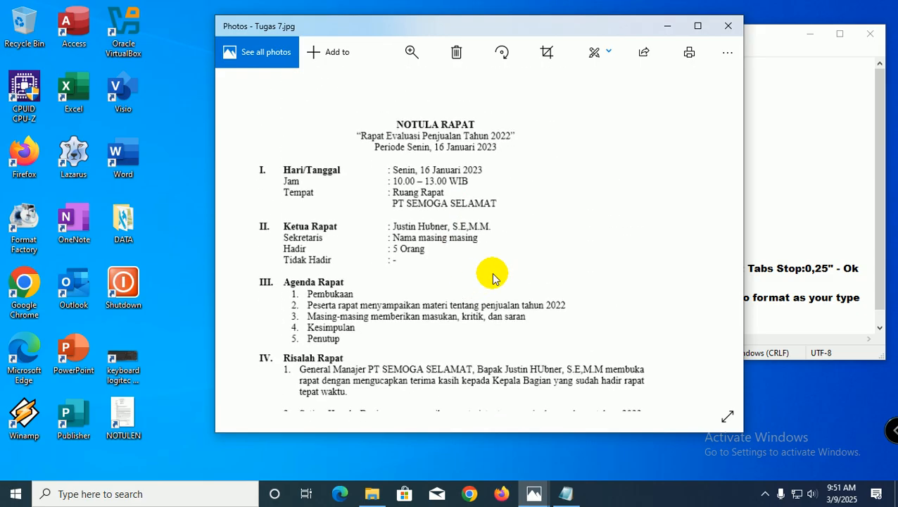
Minimize the Tugas 7.jpg photo and indent the "View By: Category" line in the notula notes to align with its neighbours.
click(667, 26)
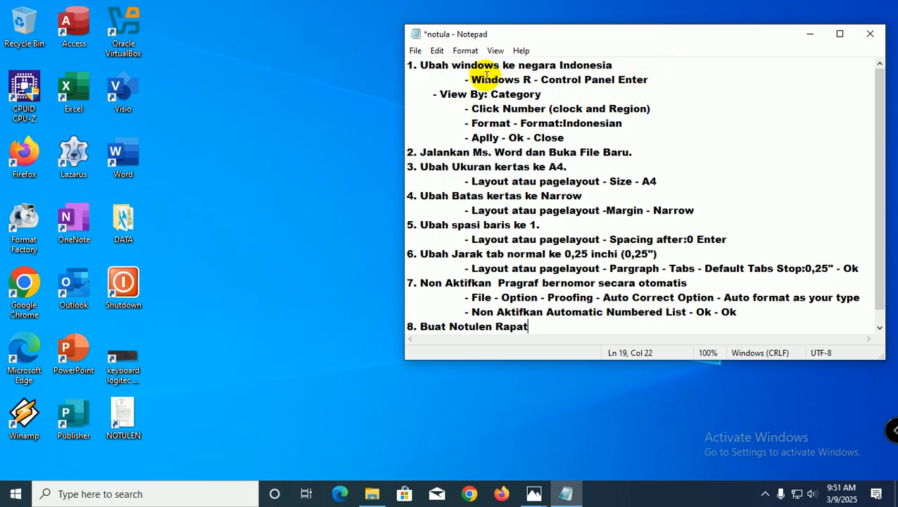
click(434, 94)
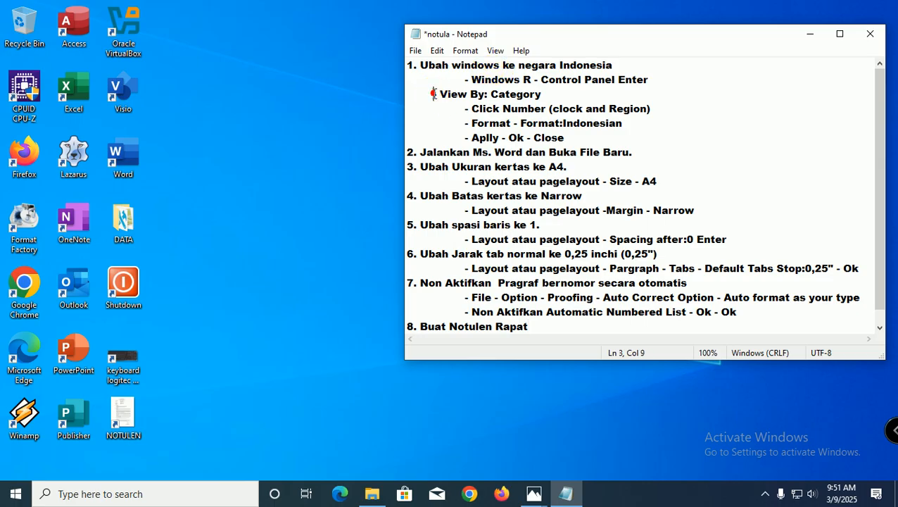
key(Tab)
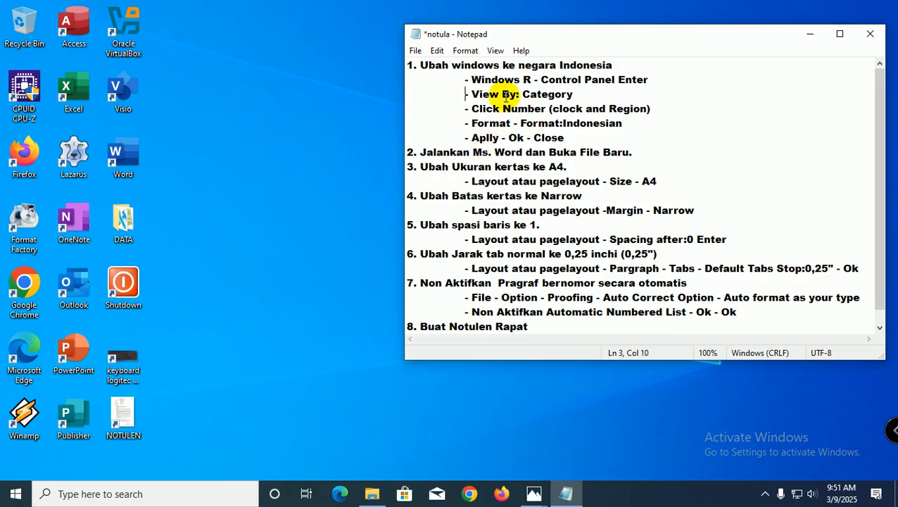
Examine the keyboard logitec.PNG picture in Photos at full window size, and minimize it when finished.
click(532, 495)
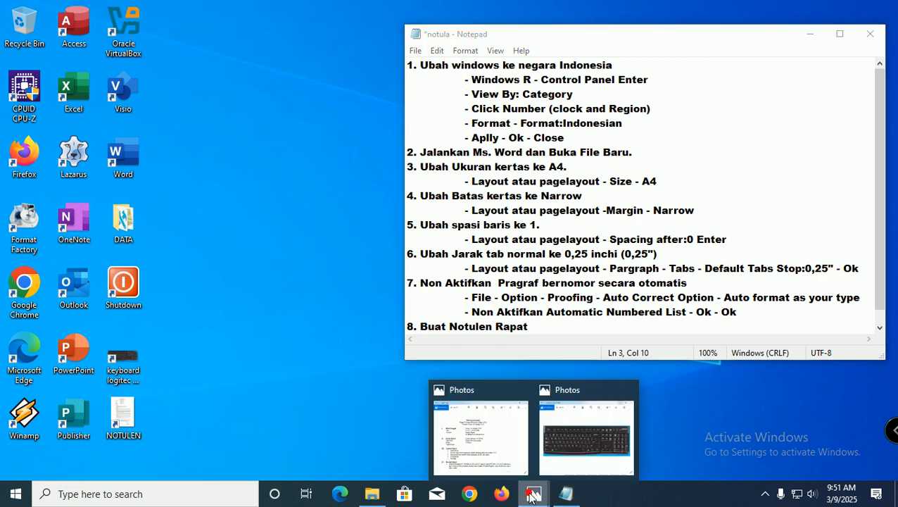
click(551, 454)
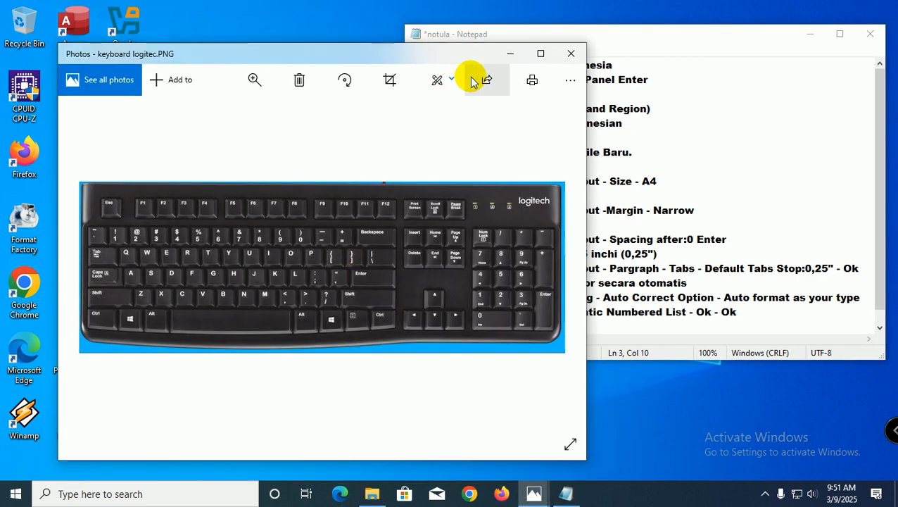
click(540, 53)
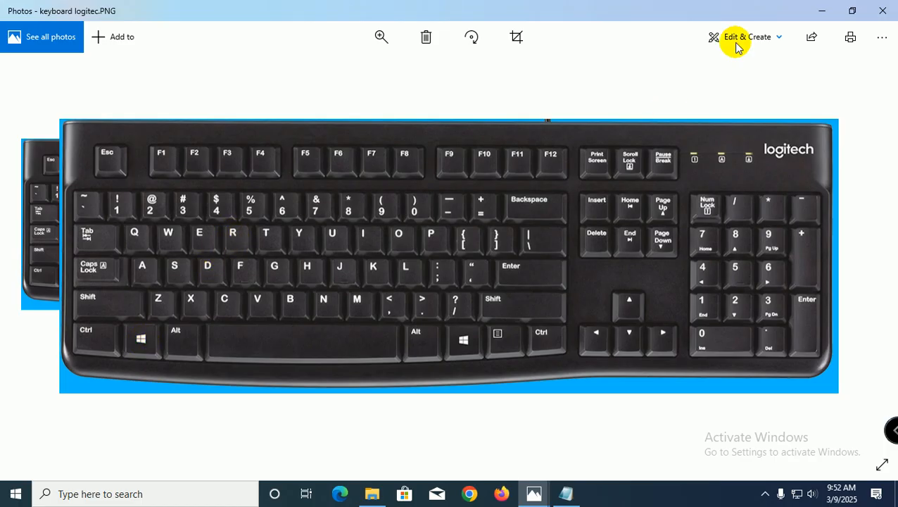
click(819, 11)
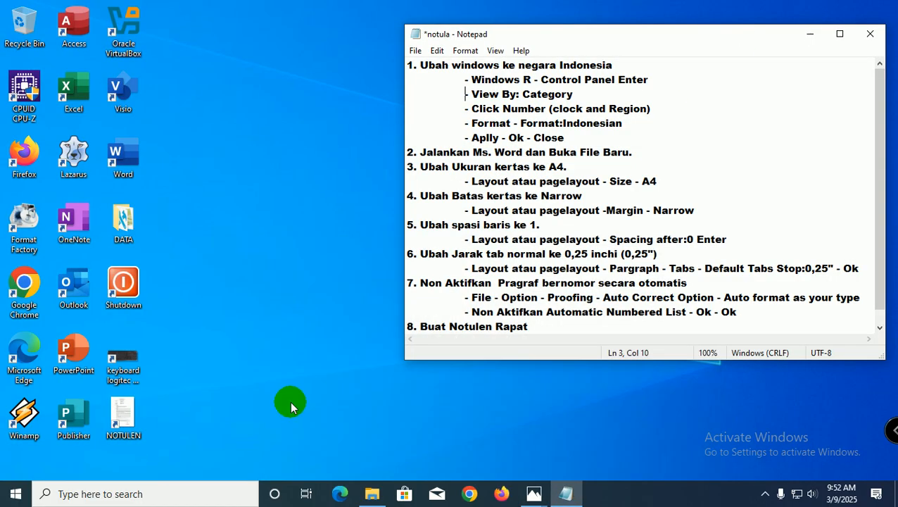
Launch Control Panel by running the command "Control Panel" and set its view to Category.
key(super+r)
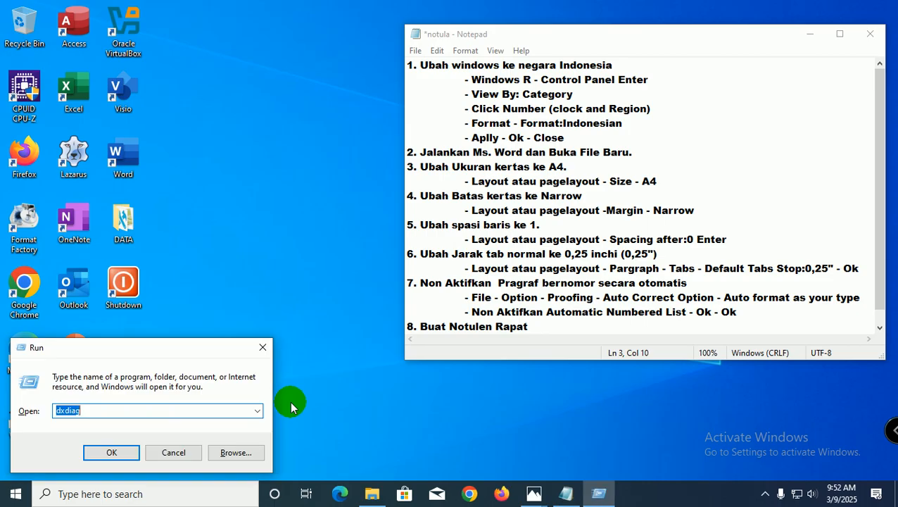
click(86, 410)
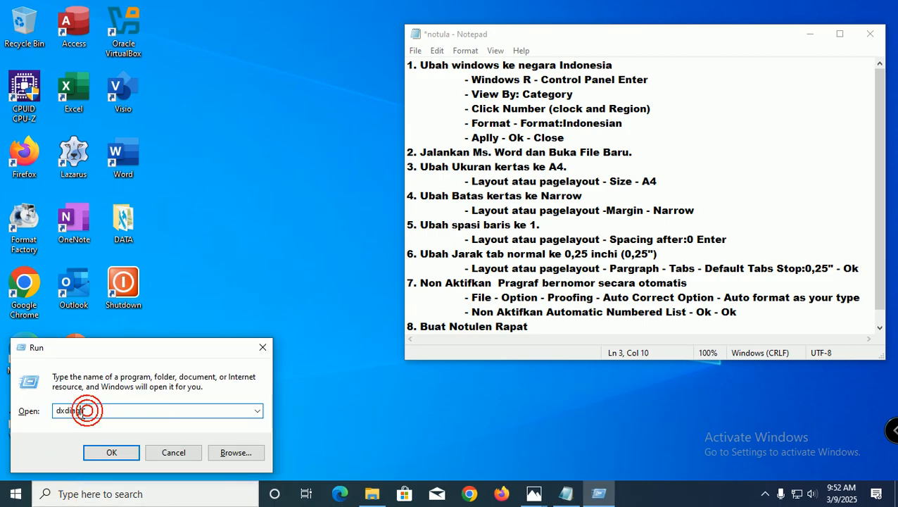
key(BackSpace)
key(BackSpace)
key(BackSpace)
key(BackSpace)
text(Control Panel)
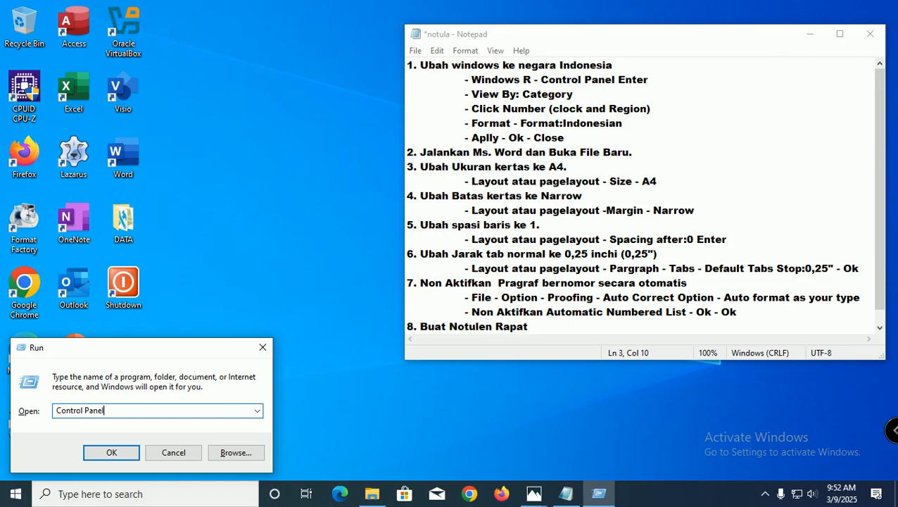
click(111, 452)
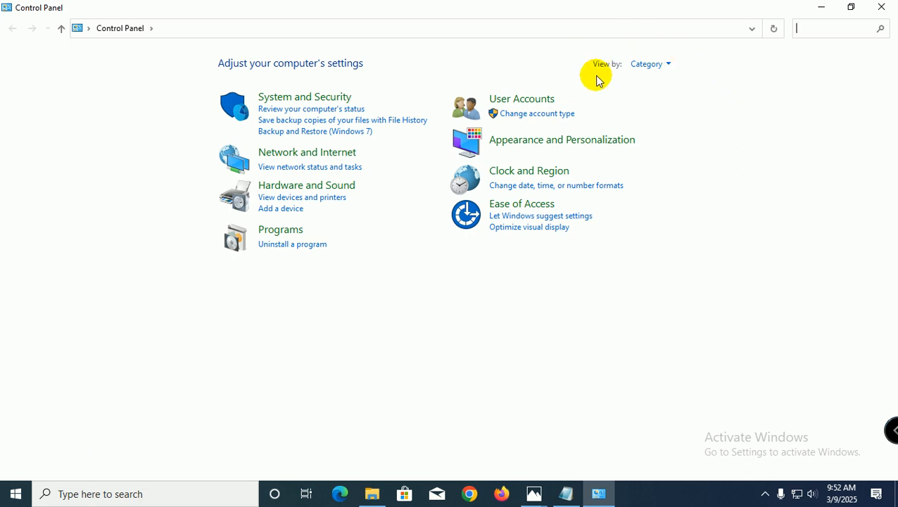
click(669, 66)
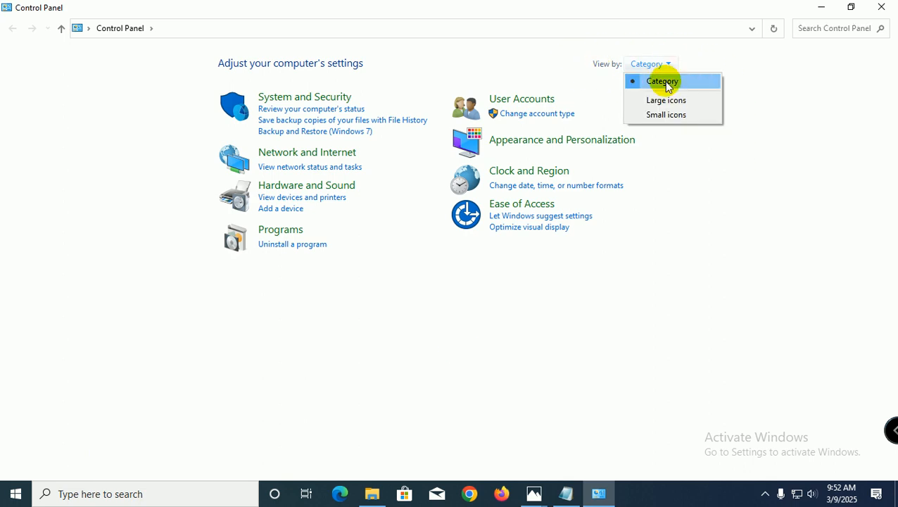
click(666, 83)
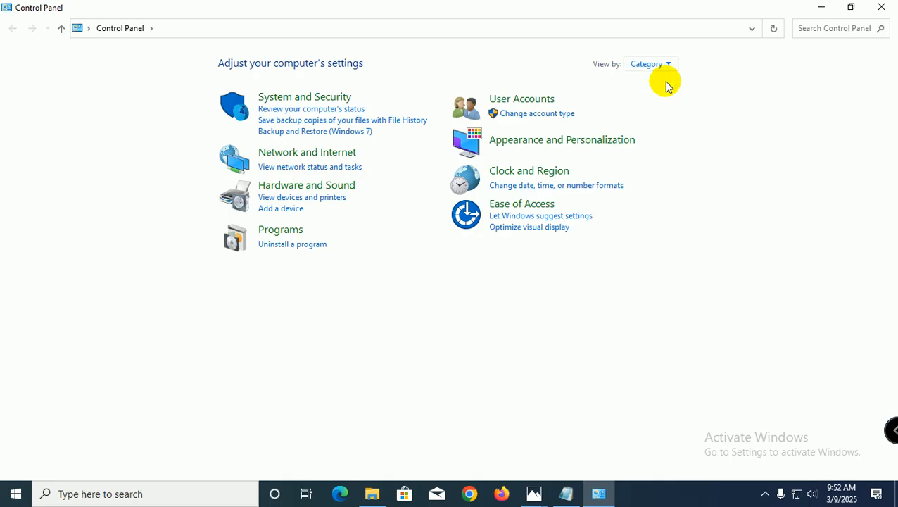
Apply Indonesian (Indonesia) as the Windows regional format for date, time and numbers, and close Control Panel.
click(595, 186)
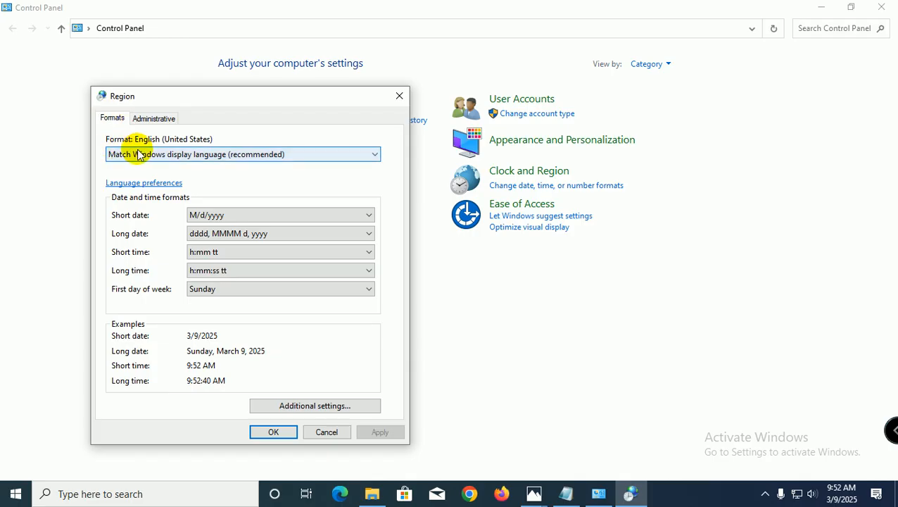
click(375, 155)
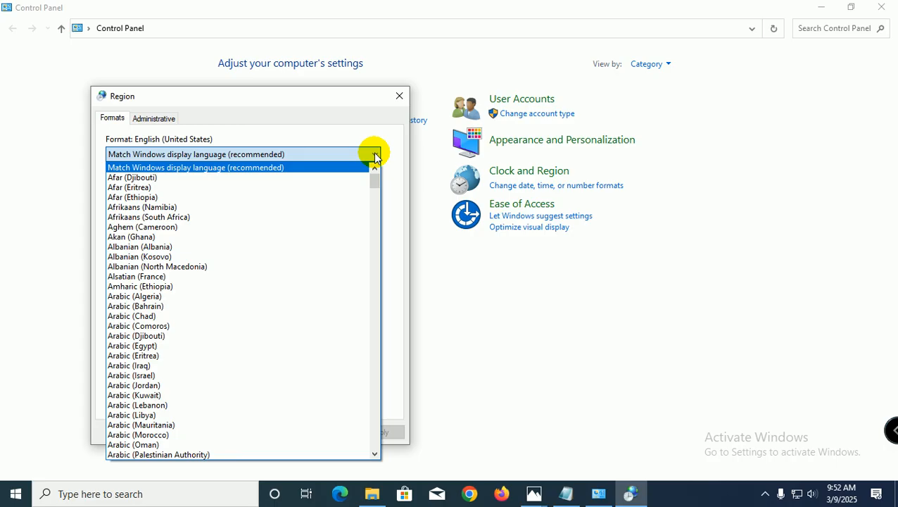
key(i)
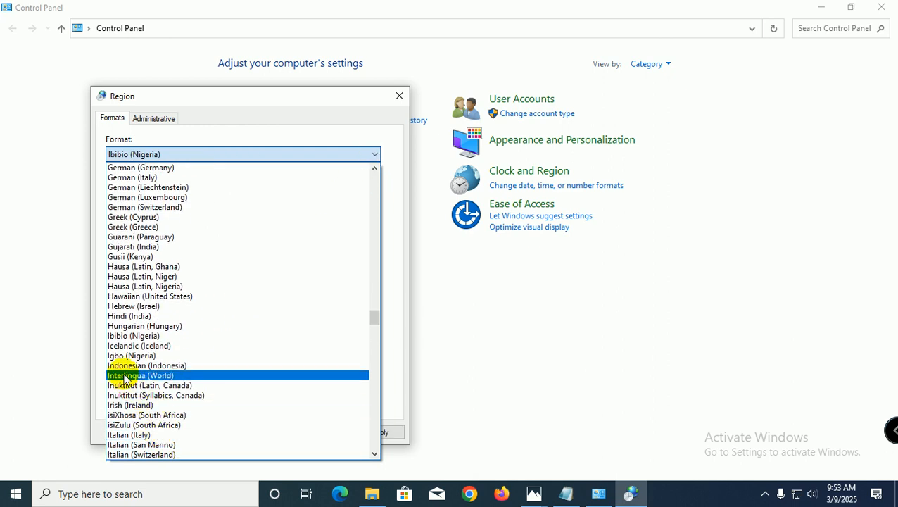
click(133, 366)
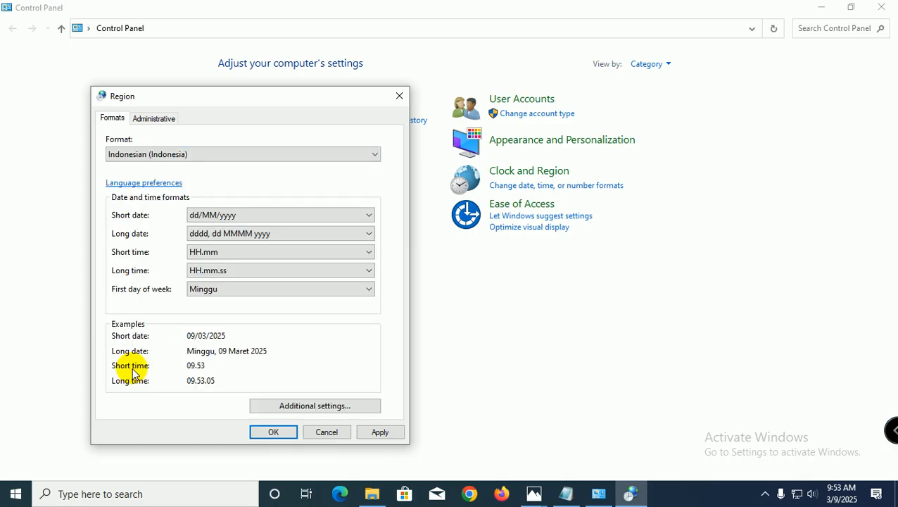
click(378, 432)
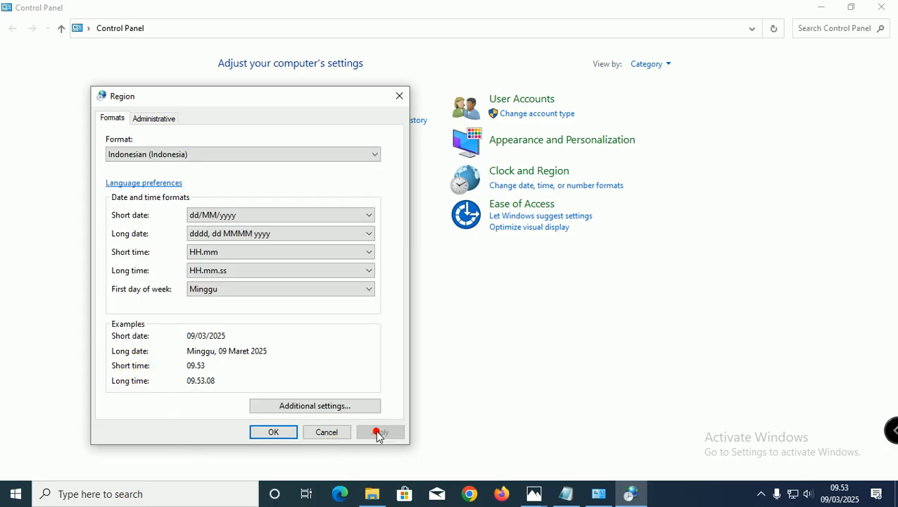
click(274, 432)
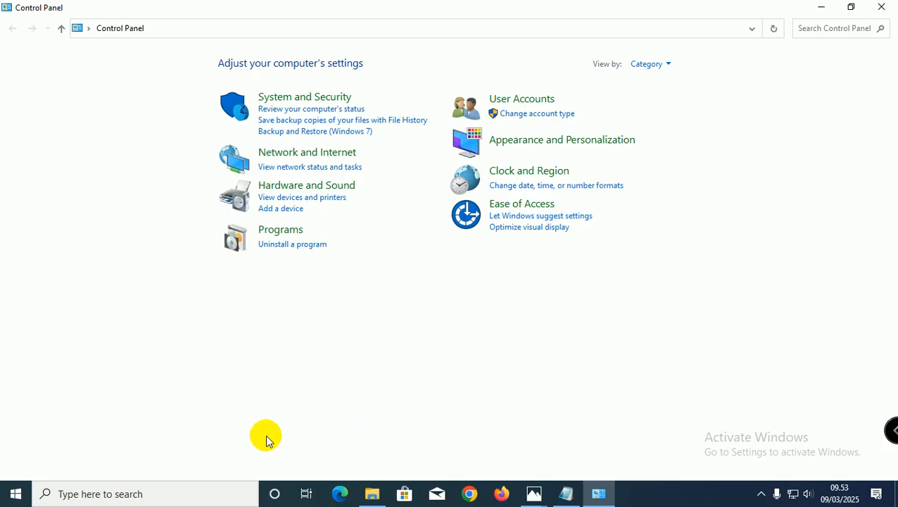
click(881, 7)
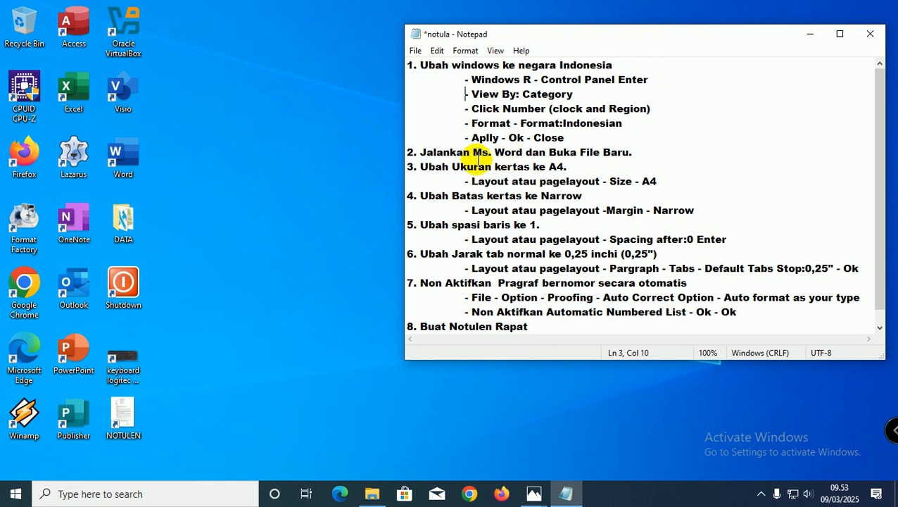
Start Word with a blank document and show the ruler.
click(291, 186)
click(121, 157)
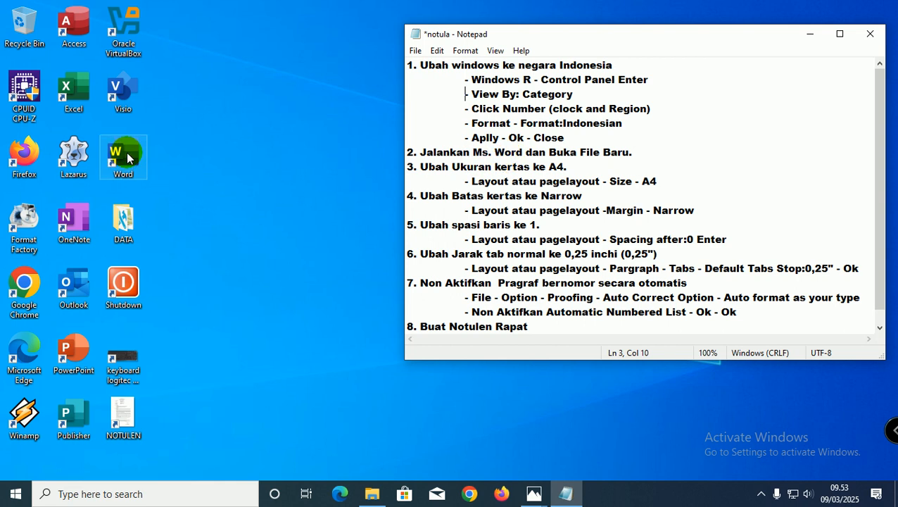
double_click(128, 157)
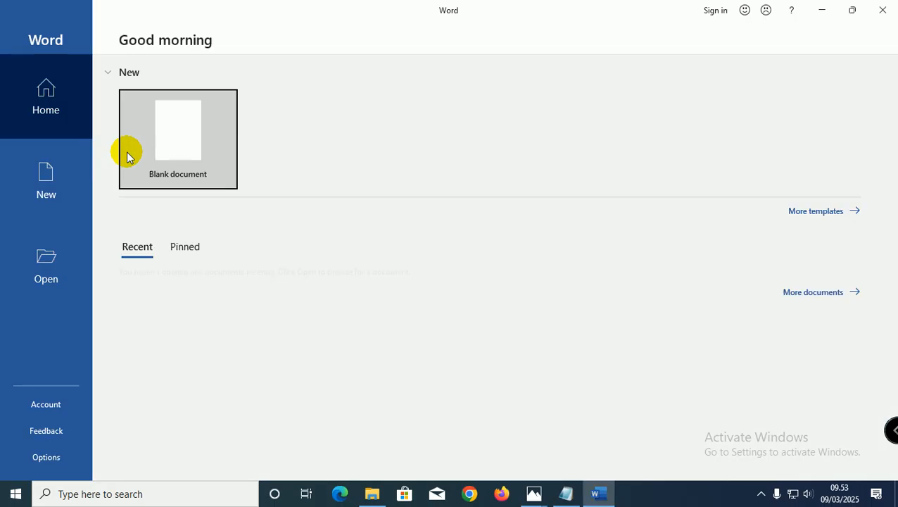
click(169, 143)
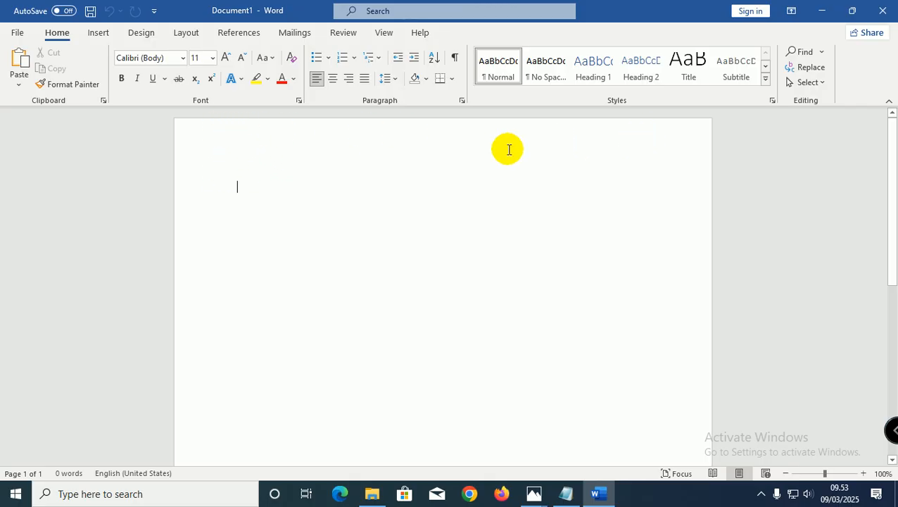
click(384, 36)
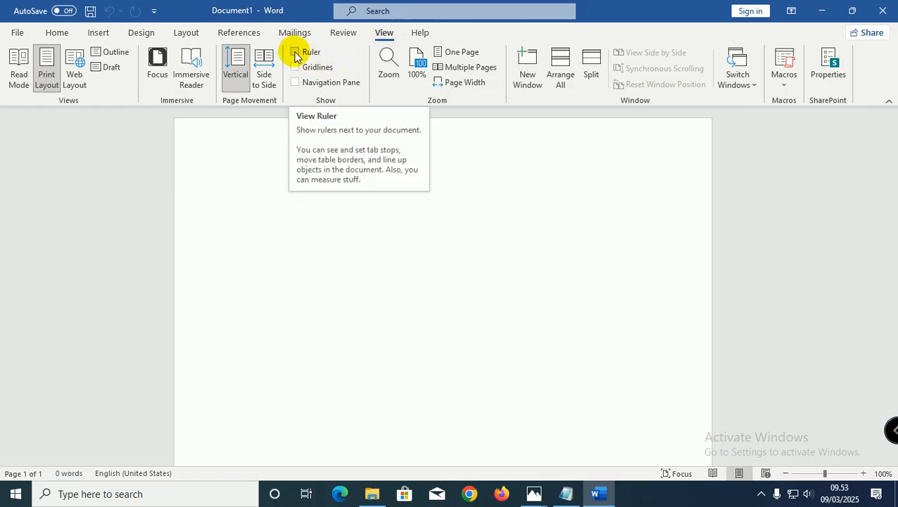
click(295, 53)
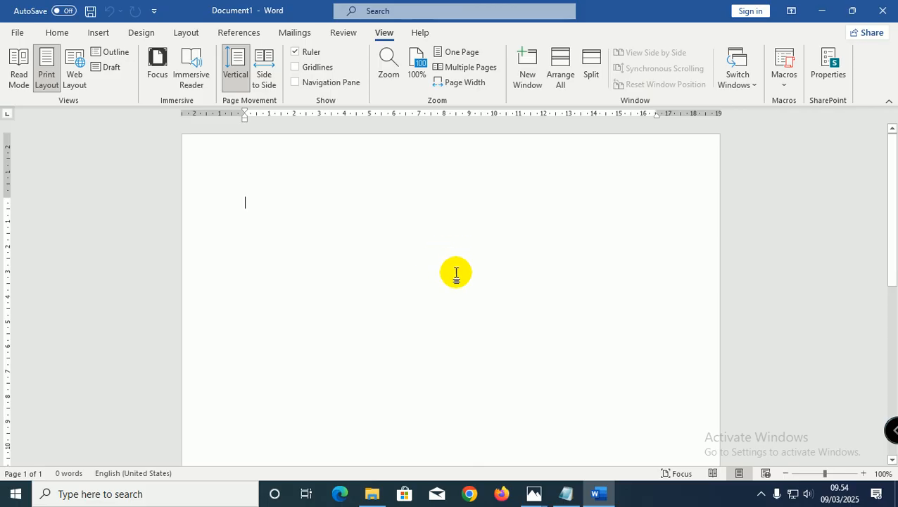
Set the document's paper size to A4 with Portrait orientation, following the notula notes.
click(566, 492)
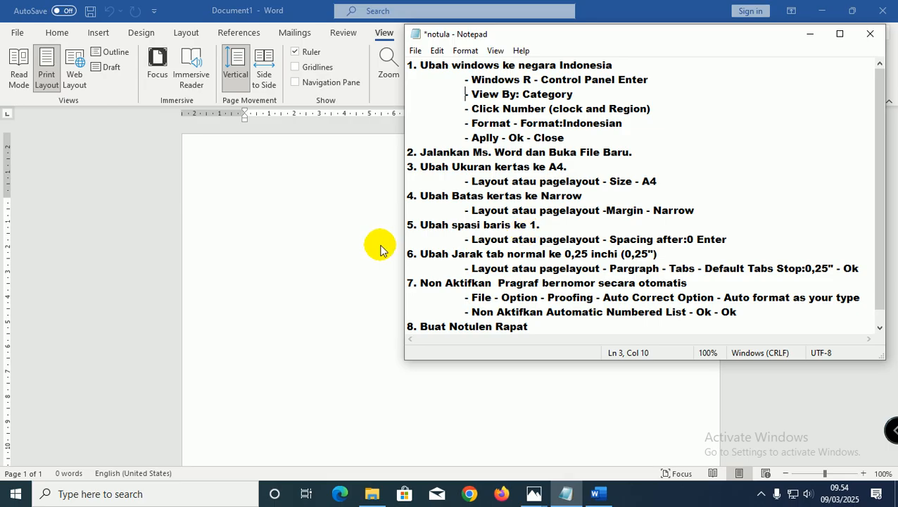
click(337, 244)
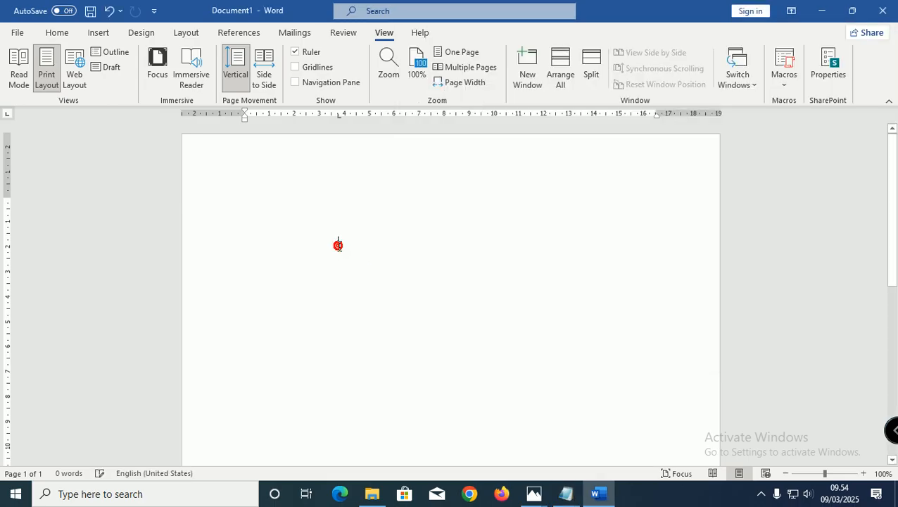
click(186, 33)
click(94, 82)
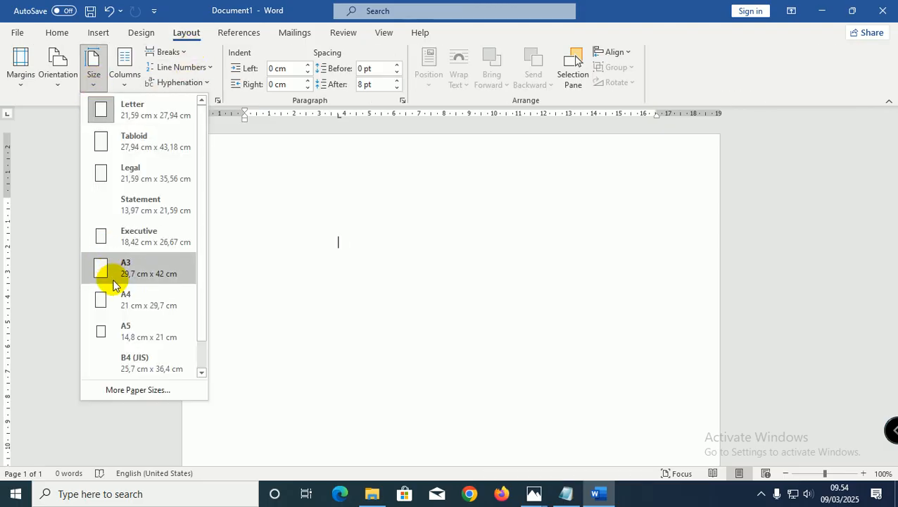
click(124, 301)
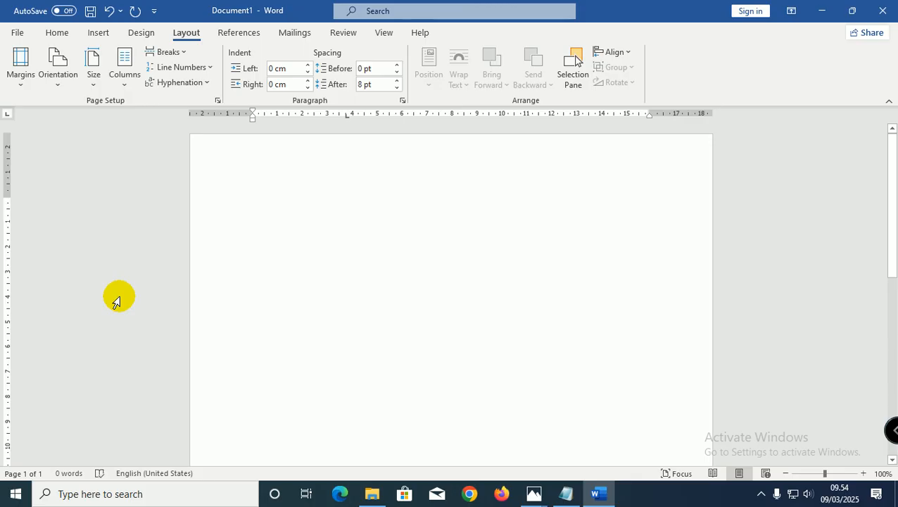
click(59, 88)
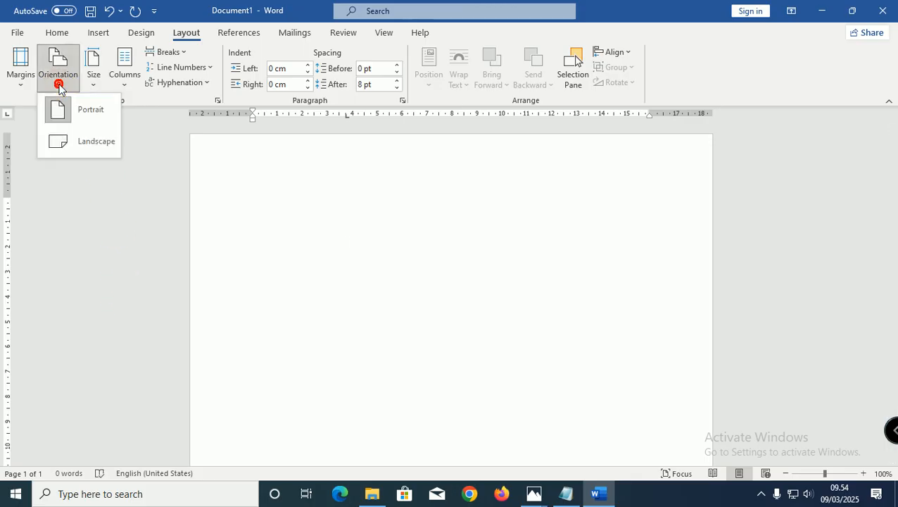
click(85, 111)
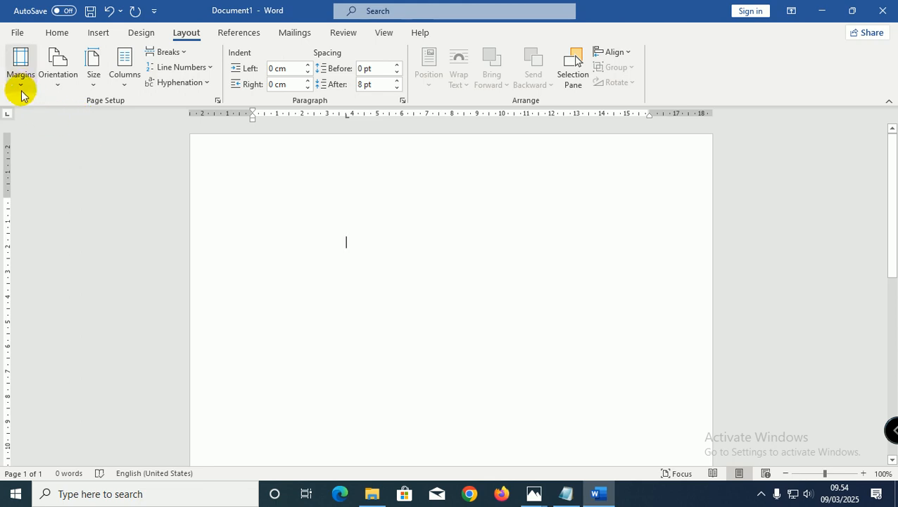
Check the notula notes for the margin setting and apply Narrow margins to the Word document.
click(565, 494)
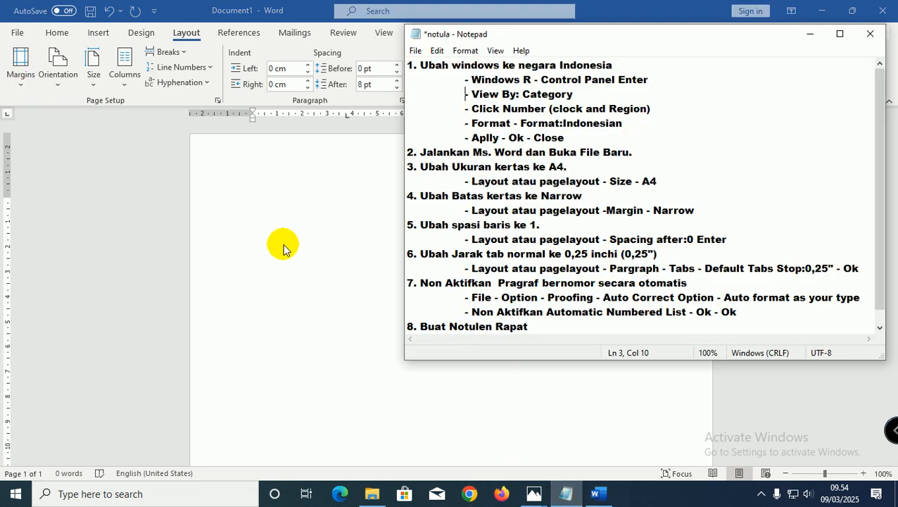
click(55, 103)
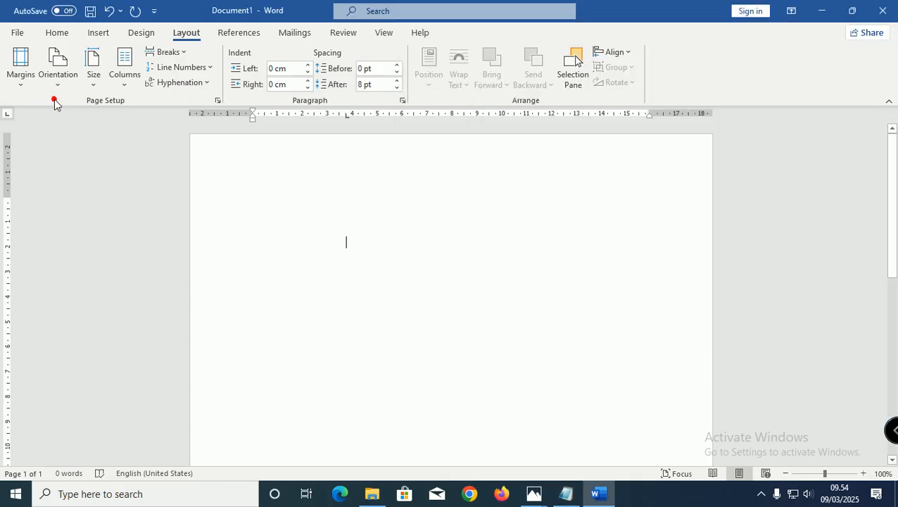
click(20, 88)
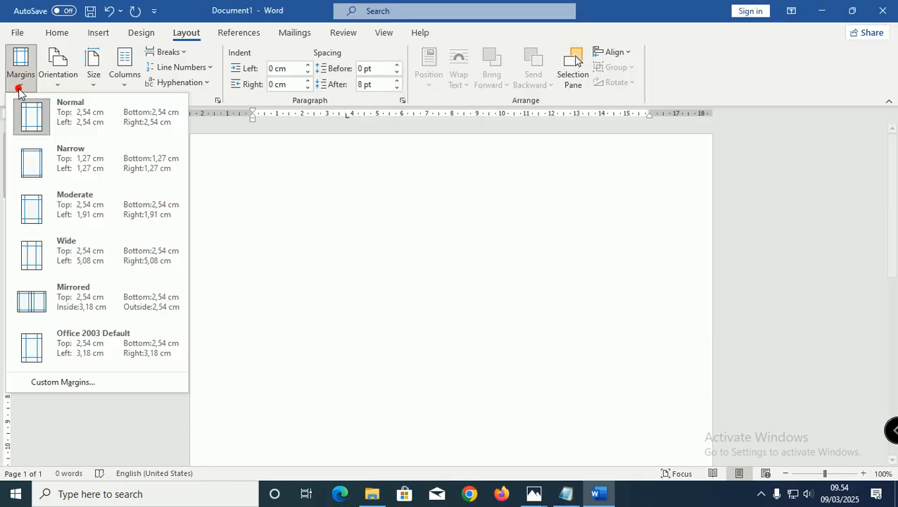
click(69, 163)
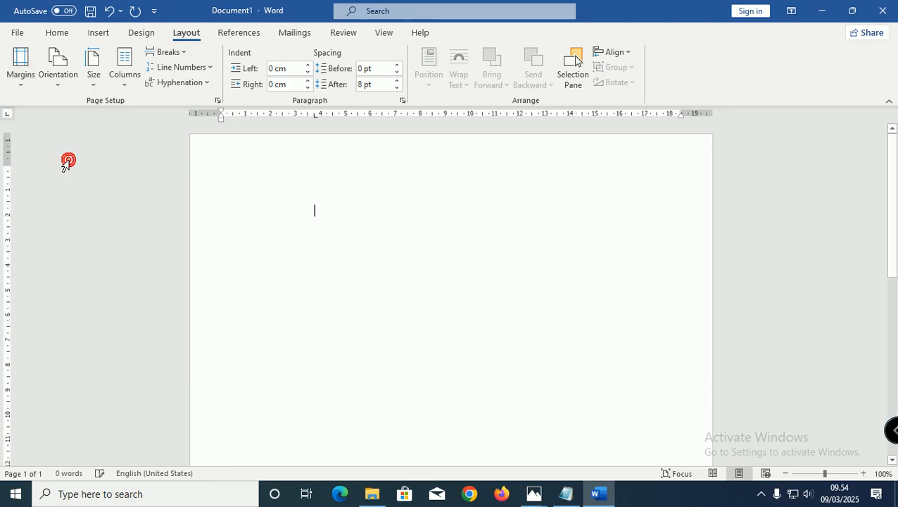
Set the paragraph spacing after to 0 pt and remove the custom tab stop near 4 cm from the ruler.
click(384, 84)
text(0)
key(Return)
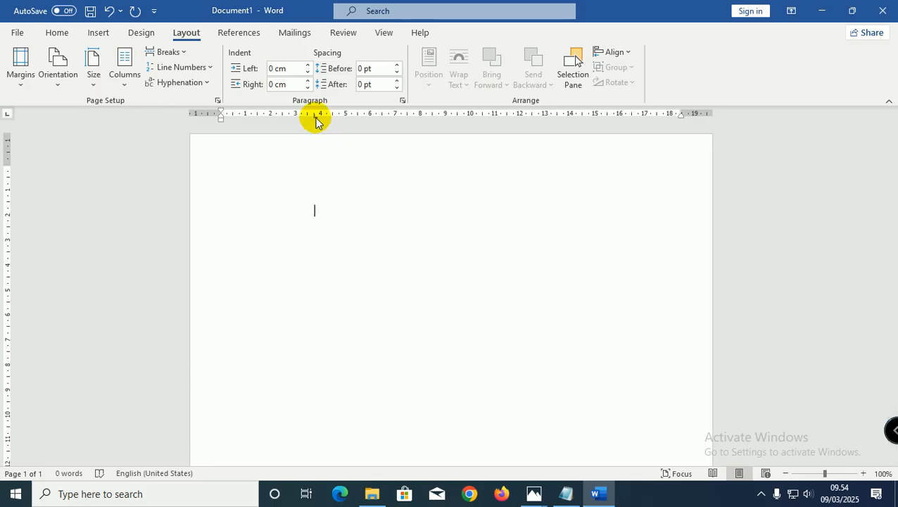
mouse_move(315, 121)
mouse_down()
mouse_move(307, 134)
mouse_move(321, 183)
mouse_up()
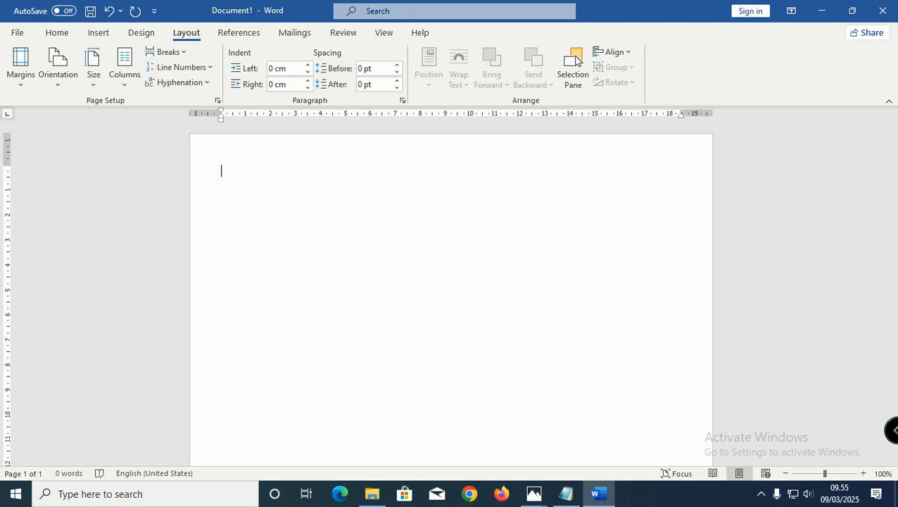
Check the notula notes and the keyboard picture for the inch mark, and set the Word document's default tab stops to 0,25".
click(565, 493)
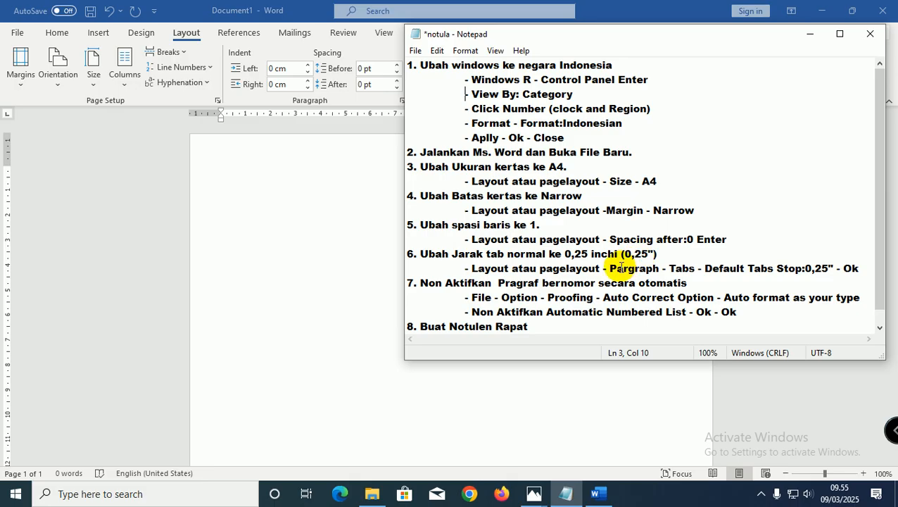
click(534, 495)
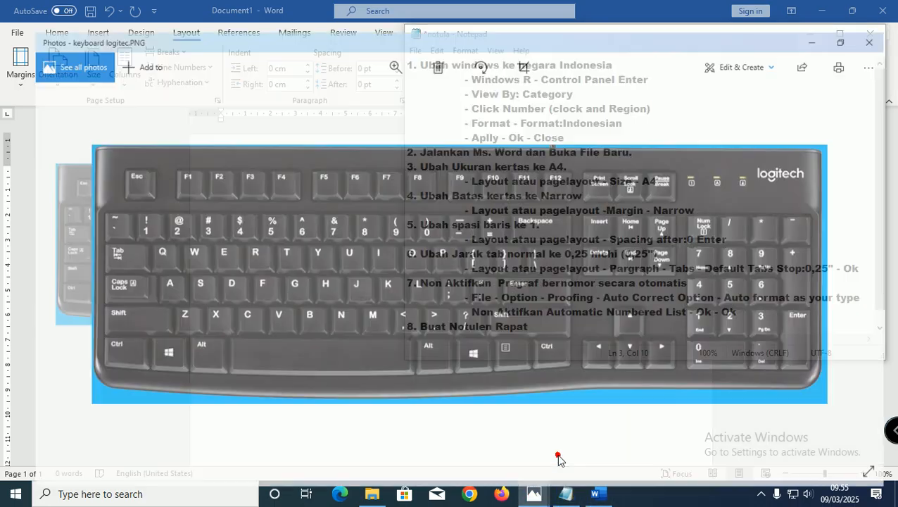
click(555, 464)
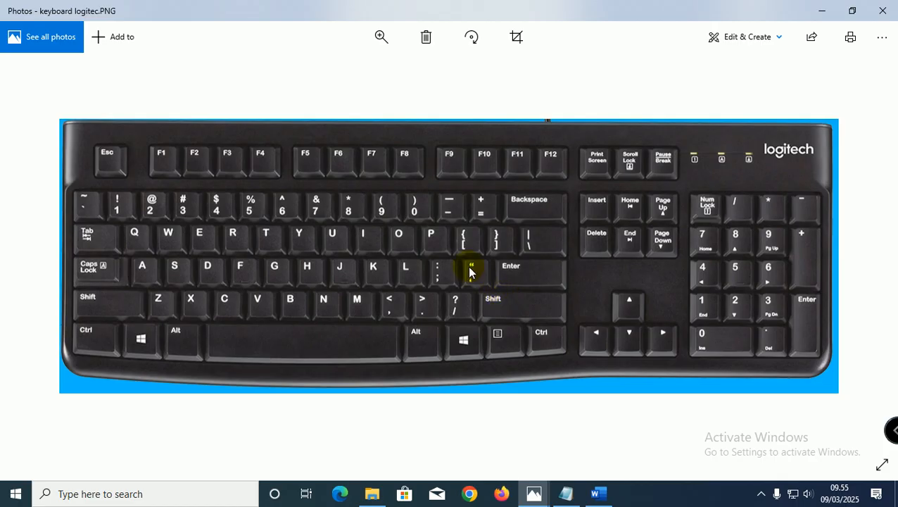
click(821, 10)
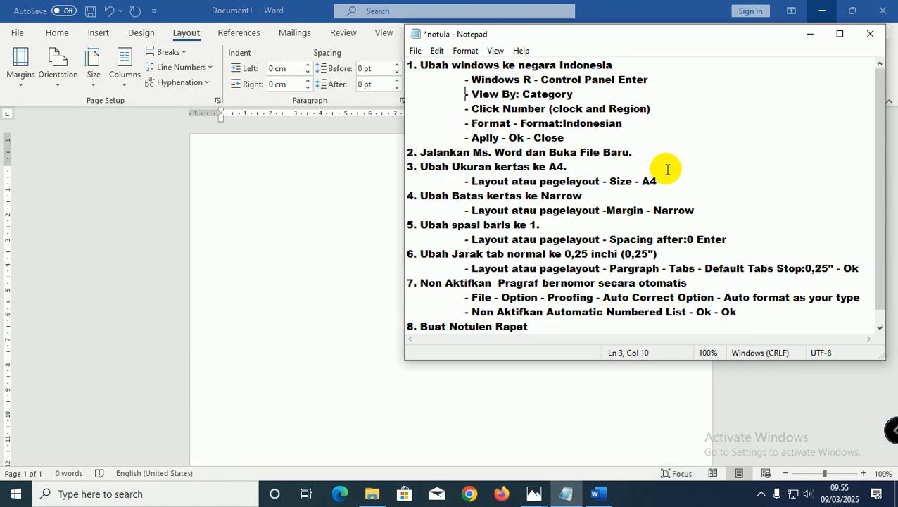
click(389, 289)
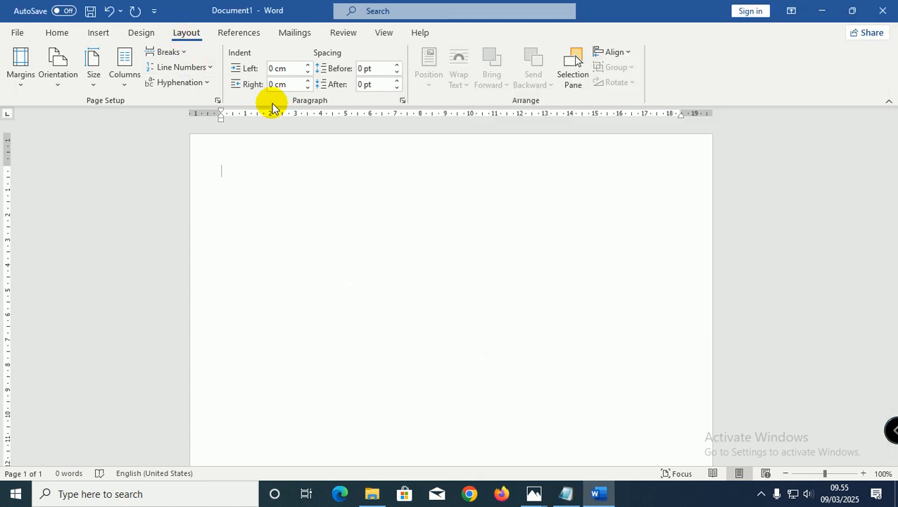
click(57, 35)
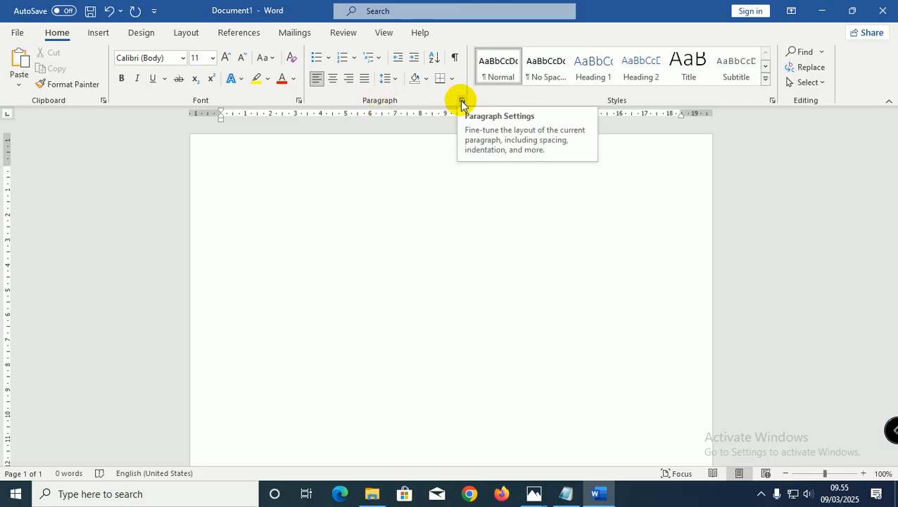
click(462, 102)
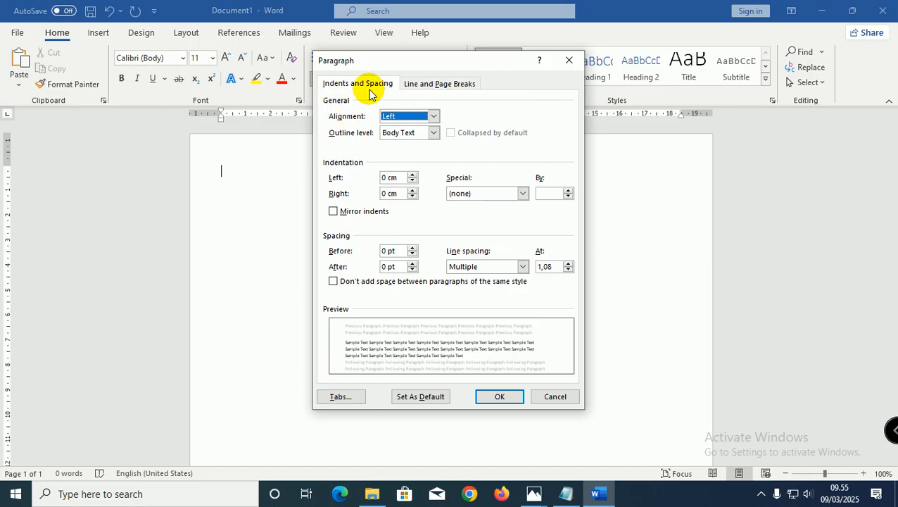
click(339, 397)
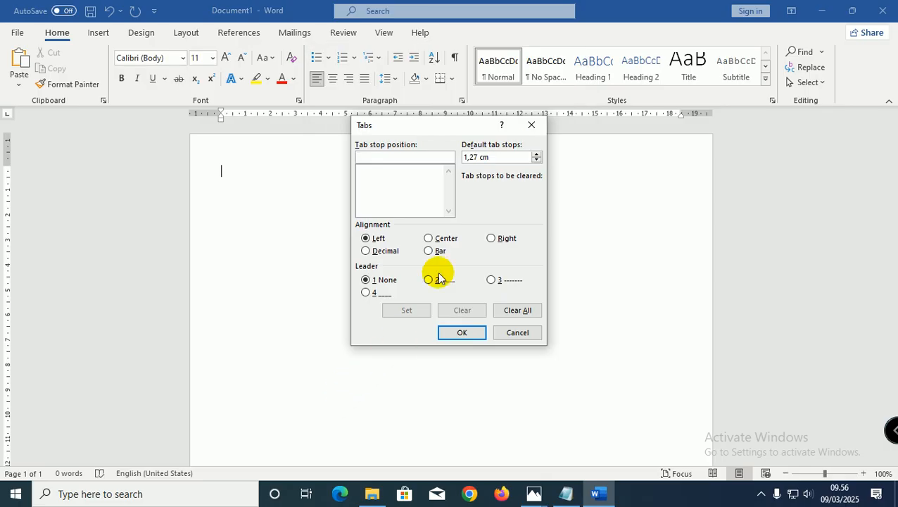
drag(500, 156, 452, 156)
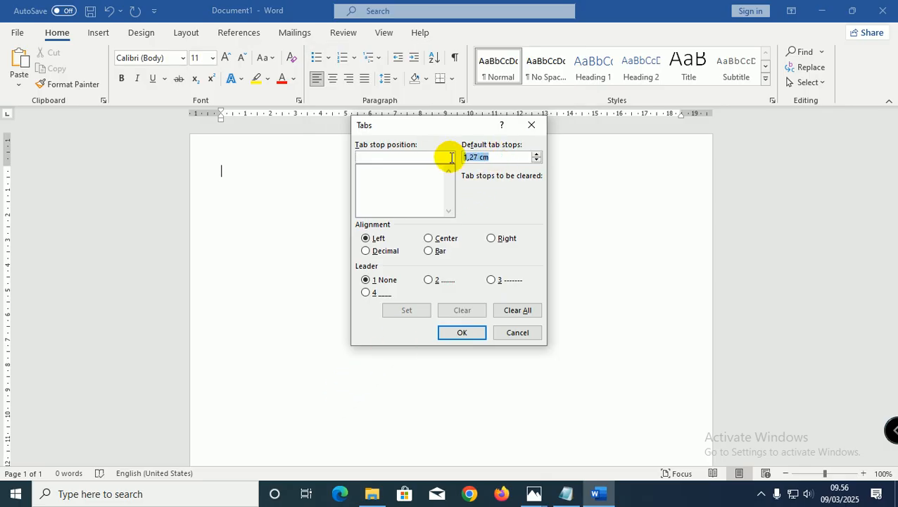
text(0,25")
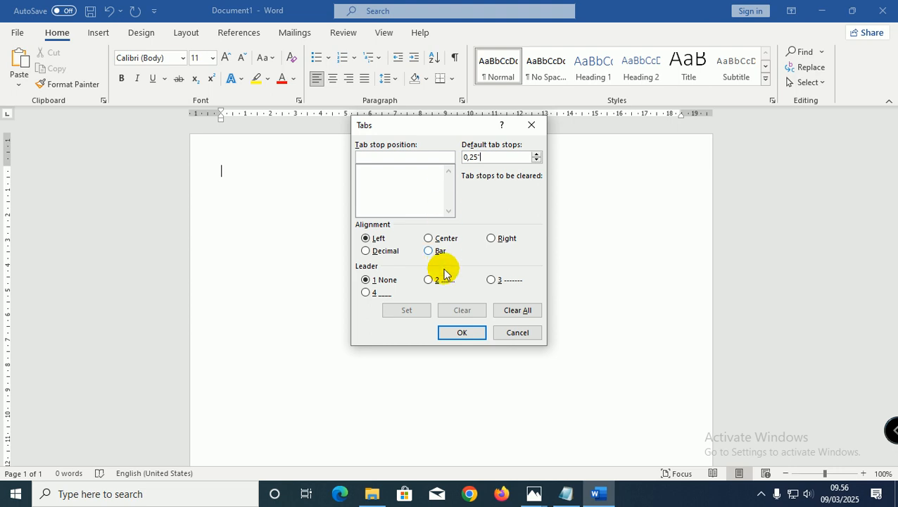
click(461, 333)
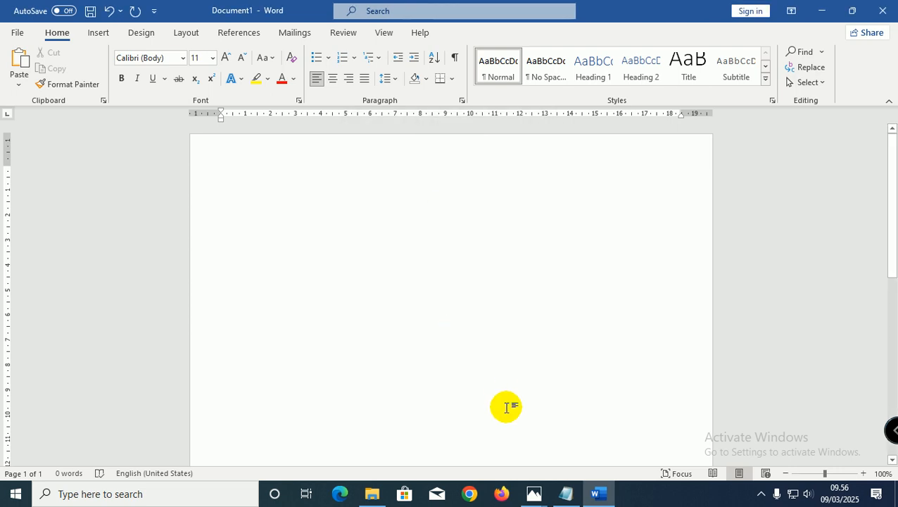
Correct the spelling of "Pragraf" to "Paragraf" in item 7 of the notula notes in Notepad.
click(566, 493)
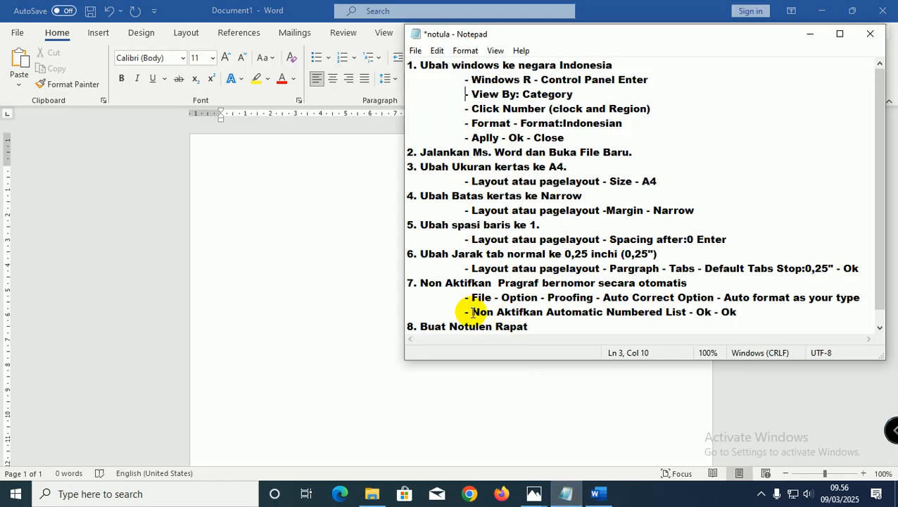
click(505, 284)
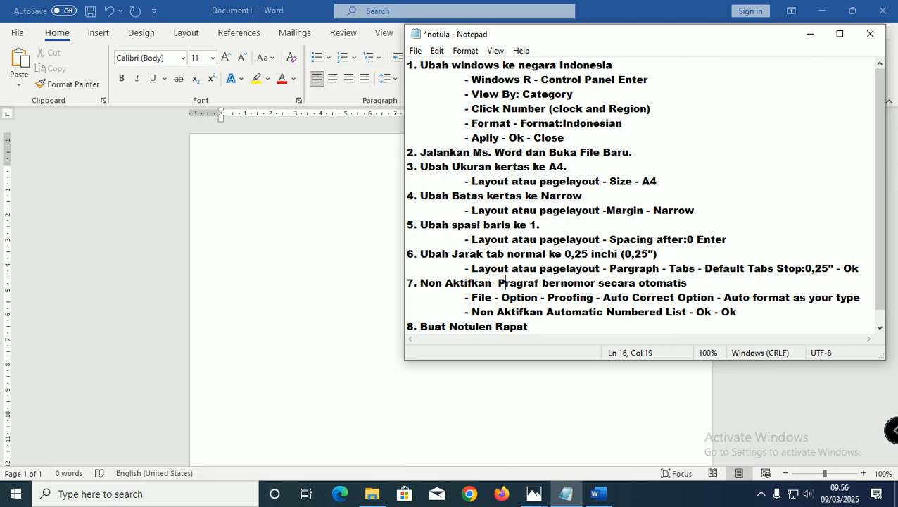
text(a)
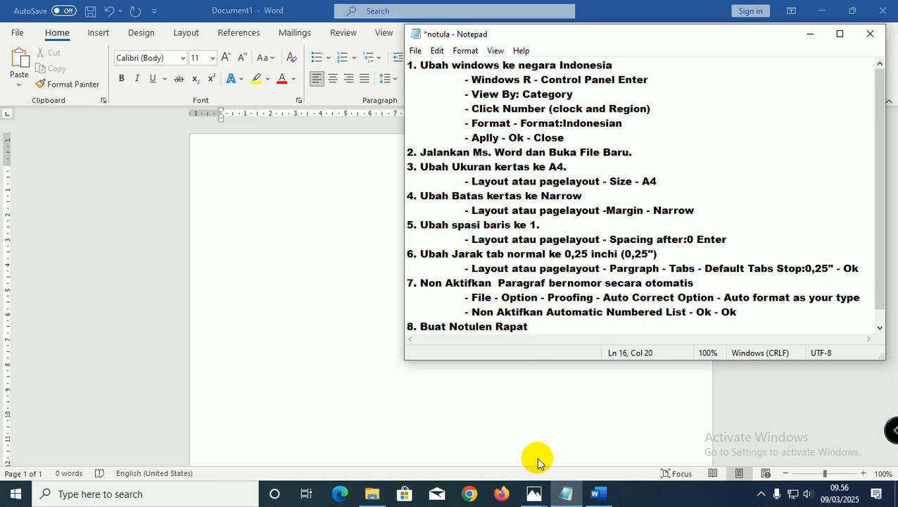
Examine the numbered Agenda Rapat and Risalah Rapat sections in the Tugas 7.jpg sample minutes.
click(533, 494)
click(481, 461)
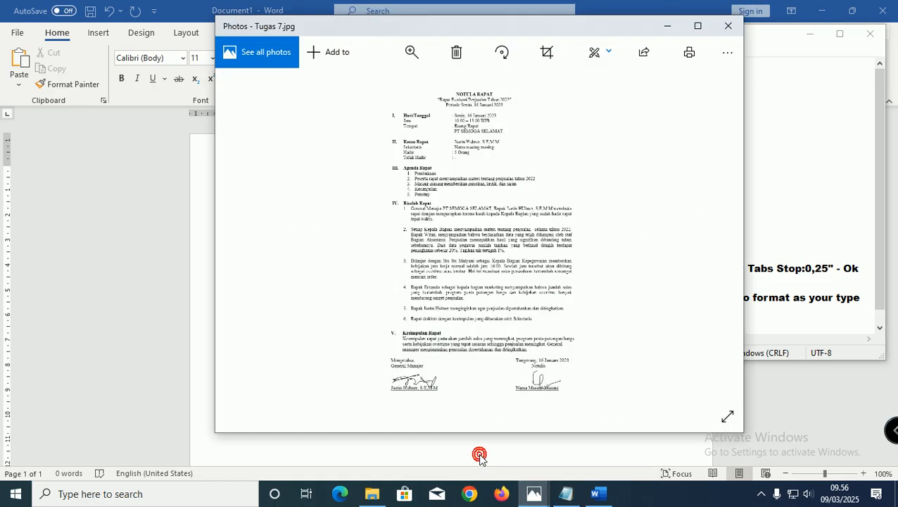
scroll(464, 259, up, 4)
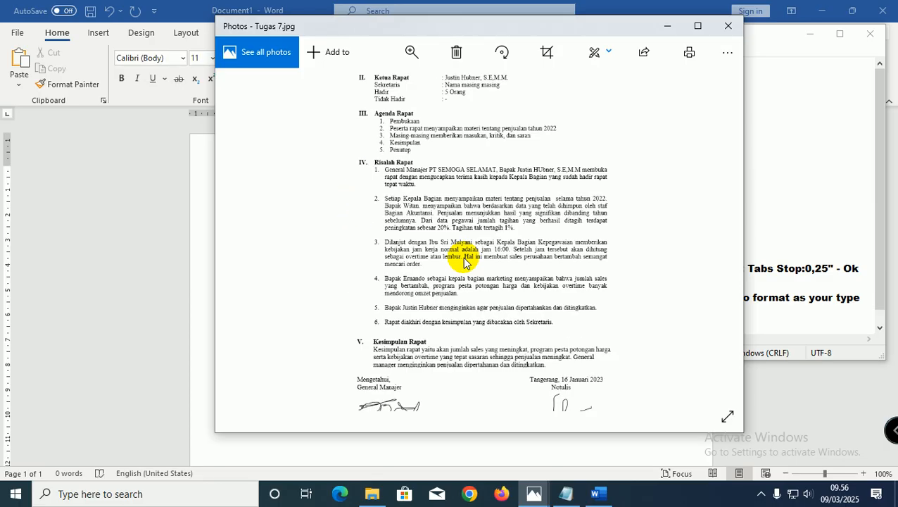
drag(430, 194, 437, 283)
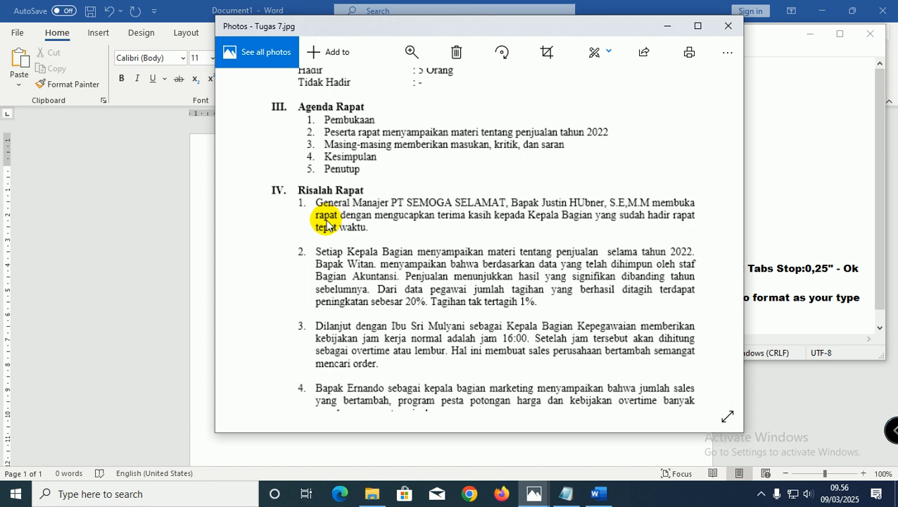
click(666, 26)
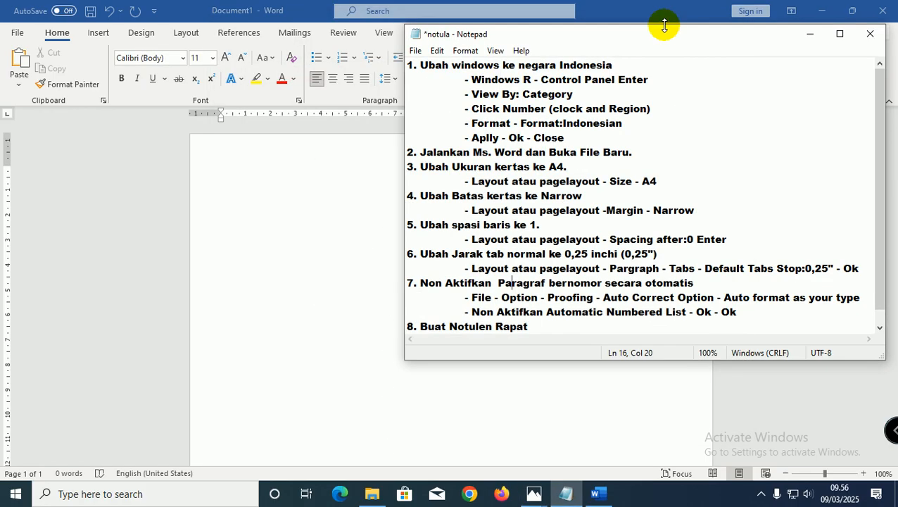
Turn off Automatic numbered lists in Word's AutoFormat As You Type options and confirm the settings.
click(16, 38)
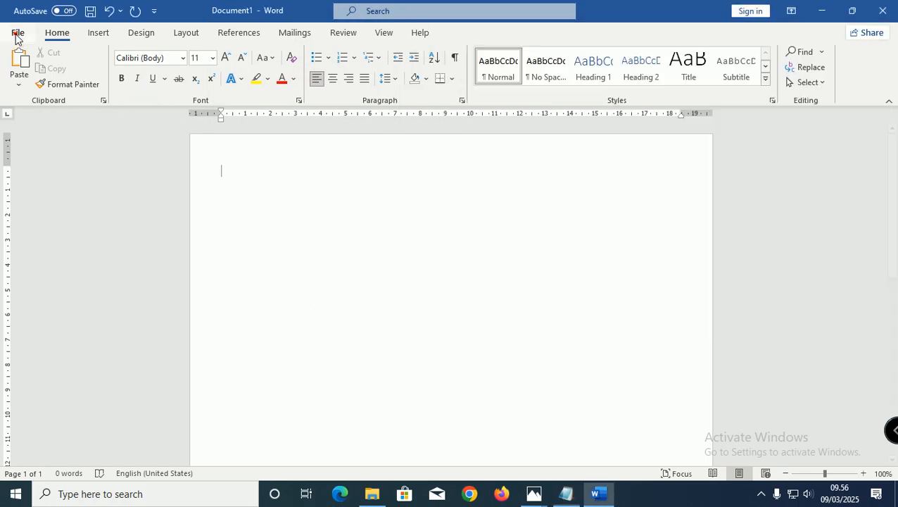
click(15, 35)
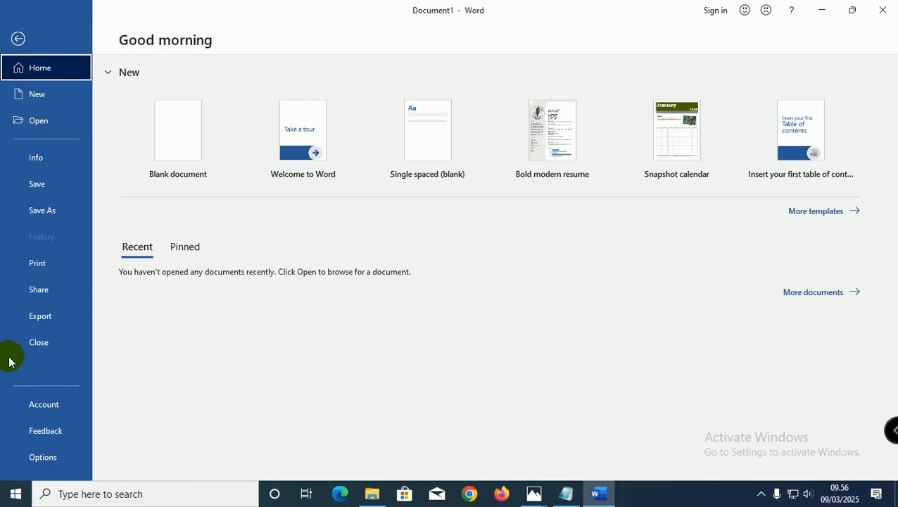
click(43, 458)
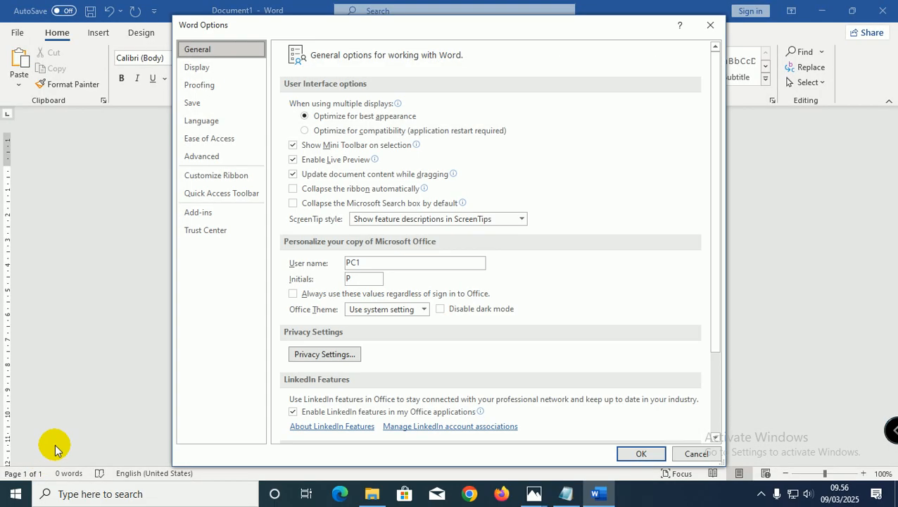
click(207, 87)
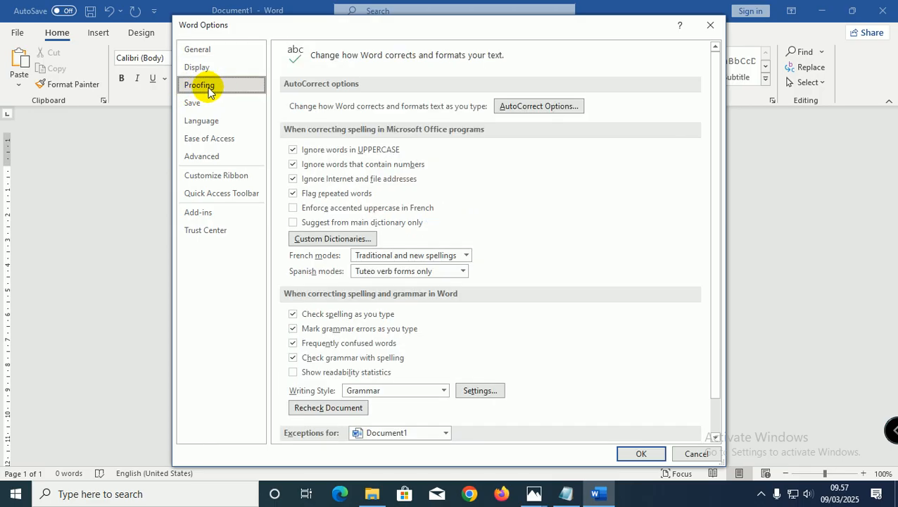
click(549, 109)
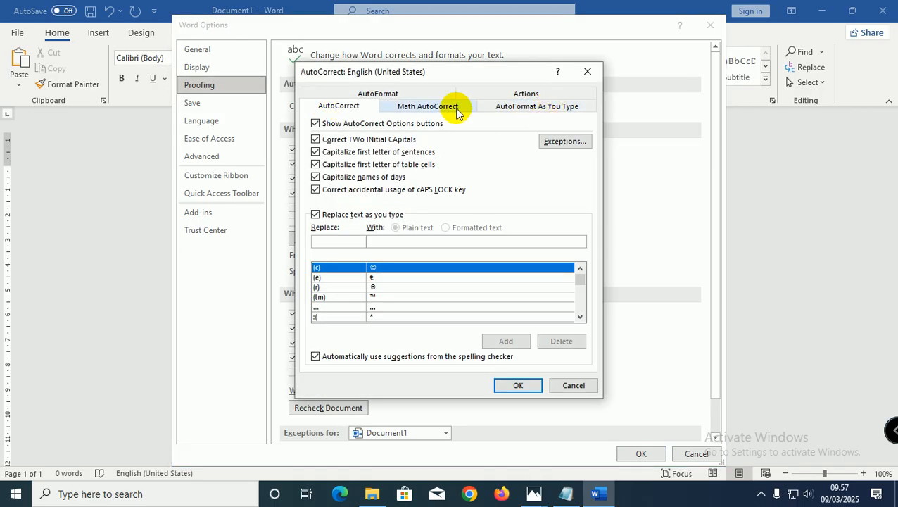
click(536, 111)
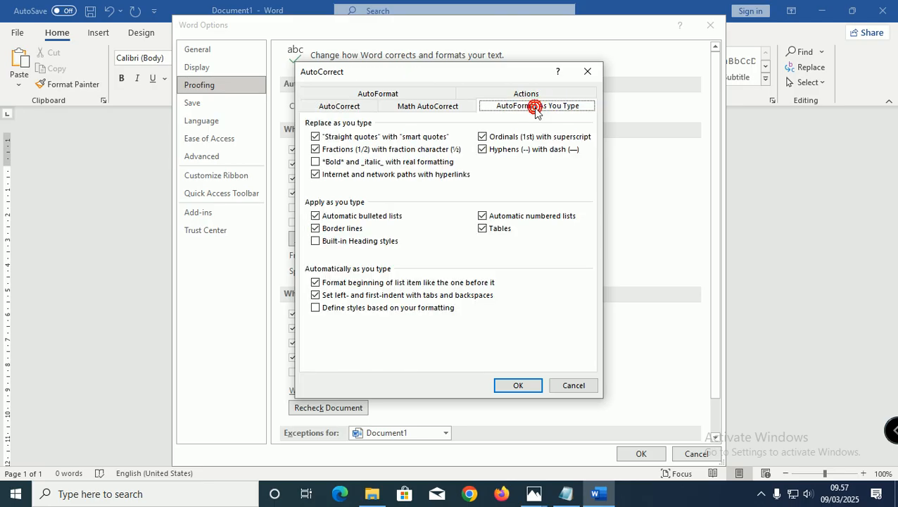
click(482, 216)
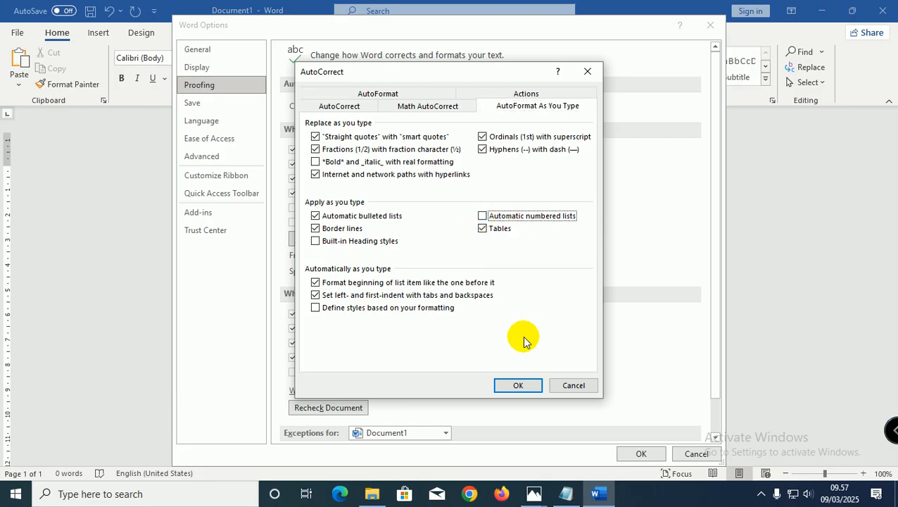
click(521, 387)
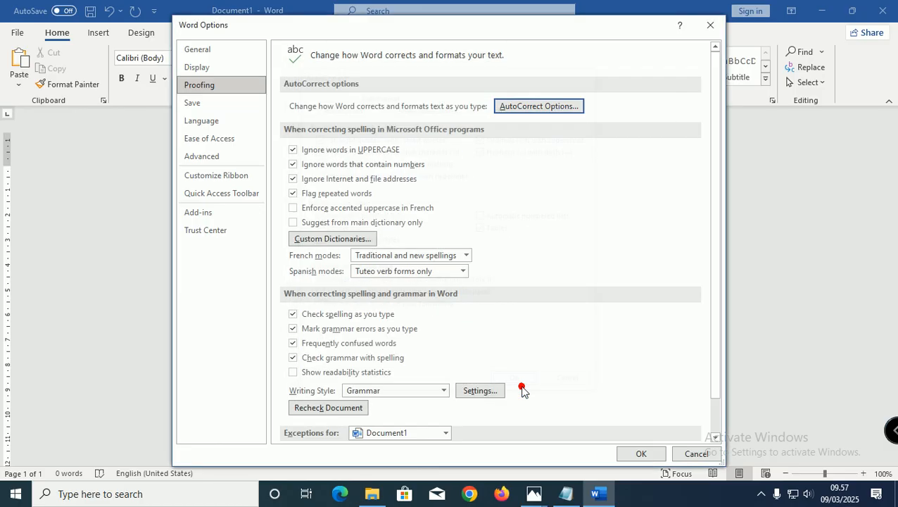
click(625, 454)
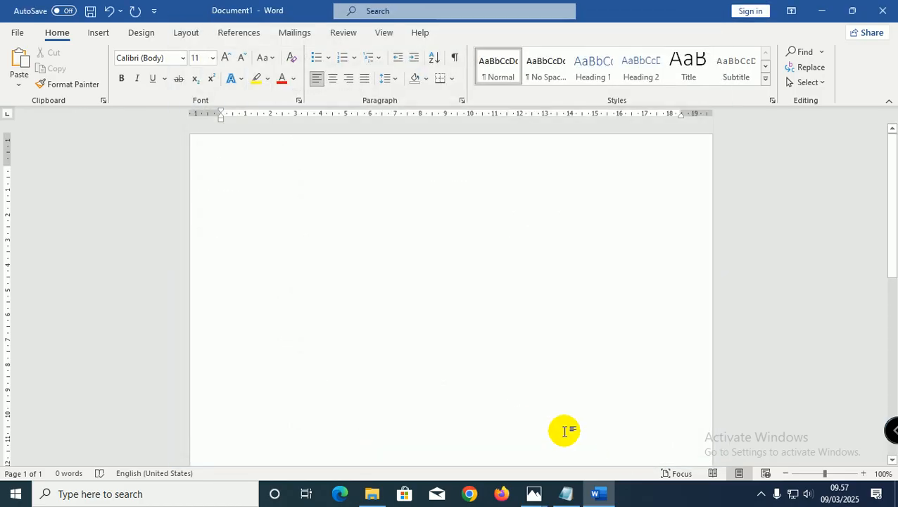
Review the notula notes and the keyboard picture, and arrange Tugas 7.jpg and Word side by side, with Word on the right half.
click(567, 495)
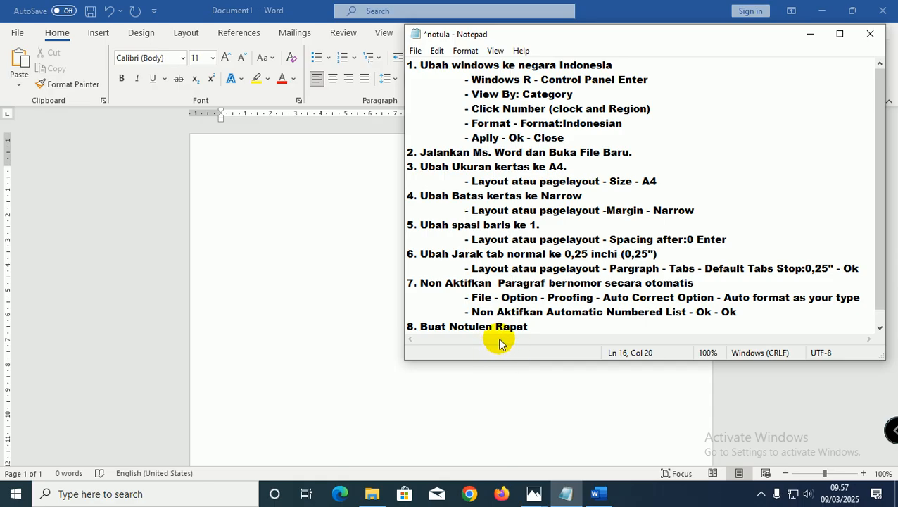
click(338, 332)
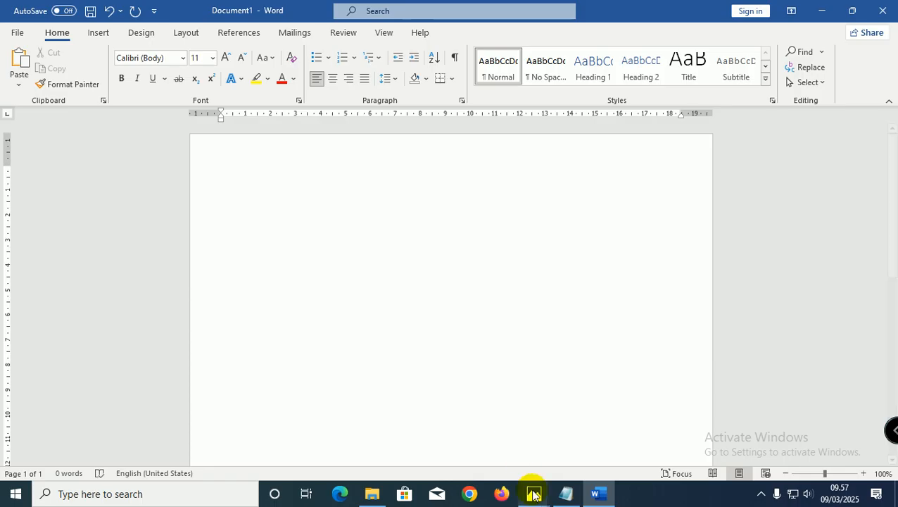
mouse_move(533, 493)
click(568, 442)
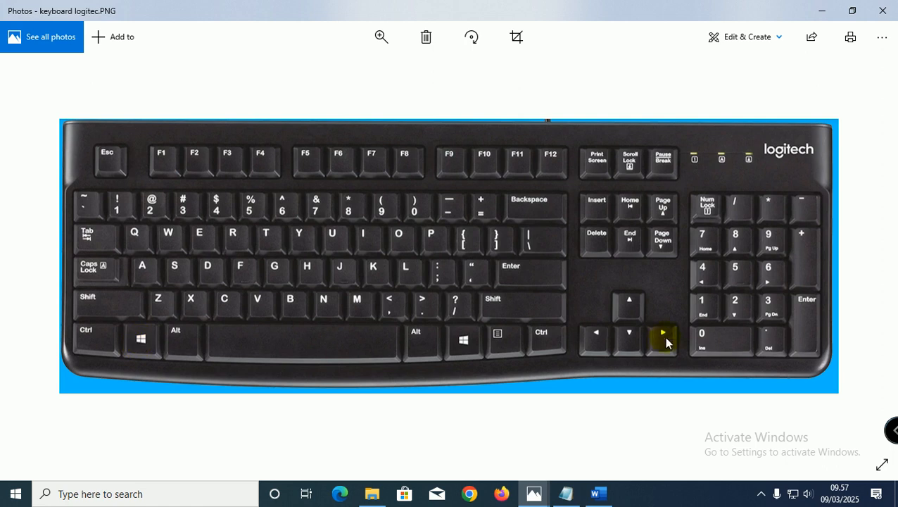
click(821, 13)
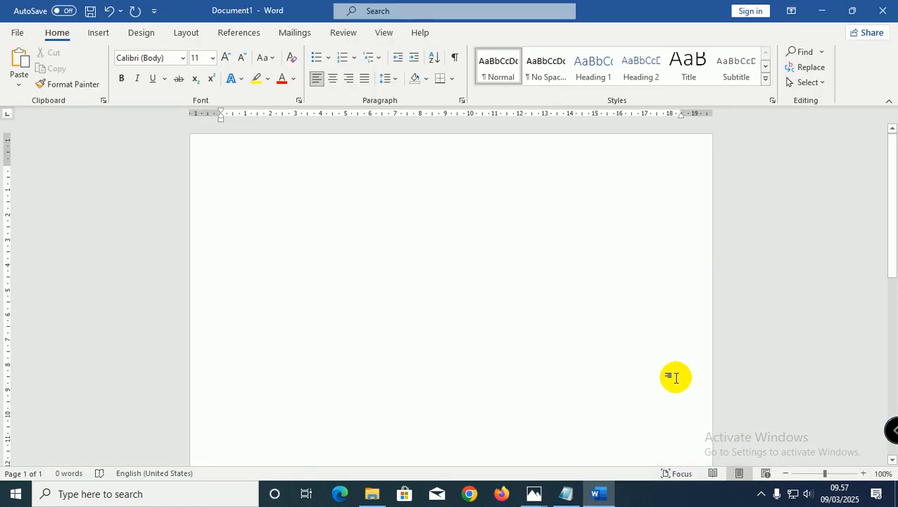
key(super+Right)
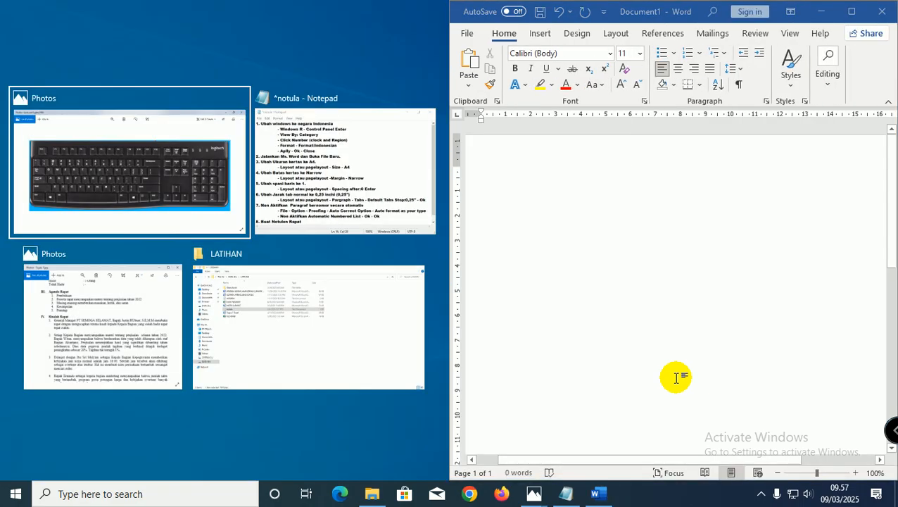
click(132, 359)
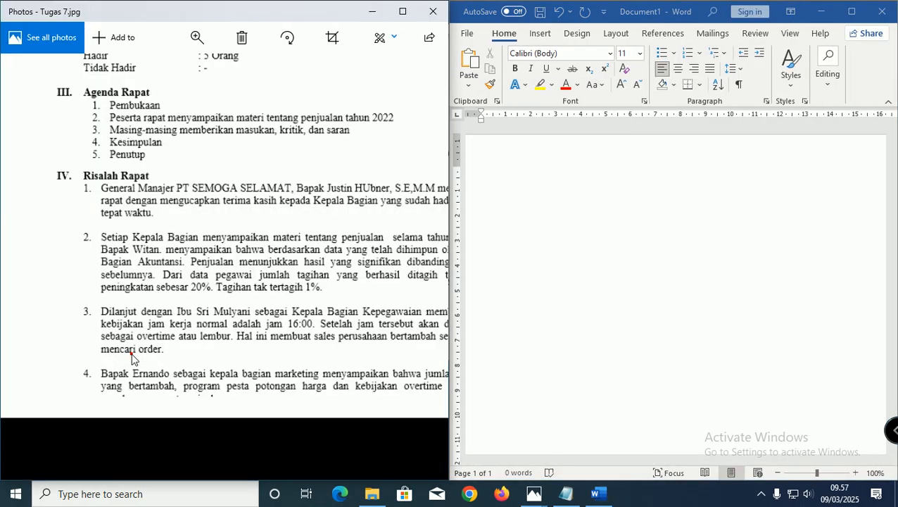
Enlarge the Tugas 7.jpg sample to show its heading and first sections, and zoom the Word page to 148%.
click(403, 11)
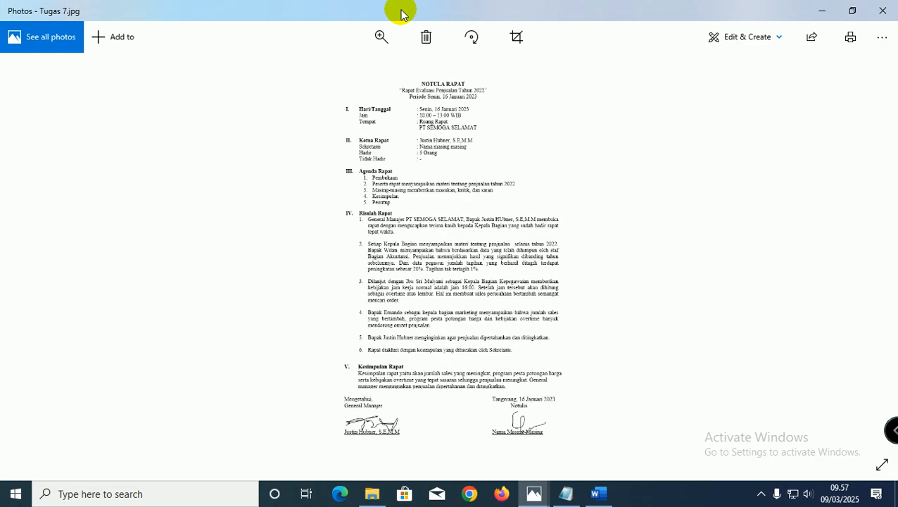
double_click(403, 11)
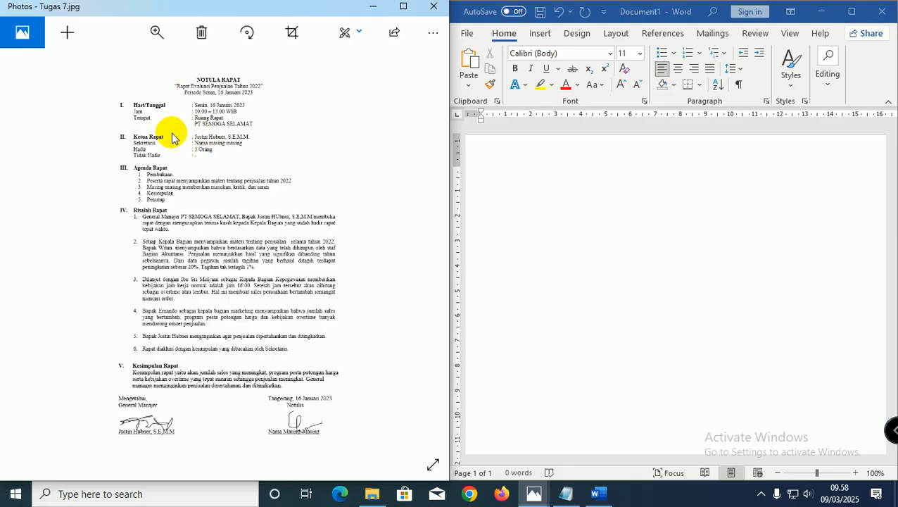
click(155, 32)
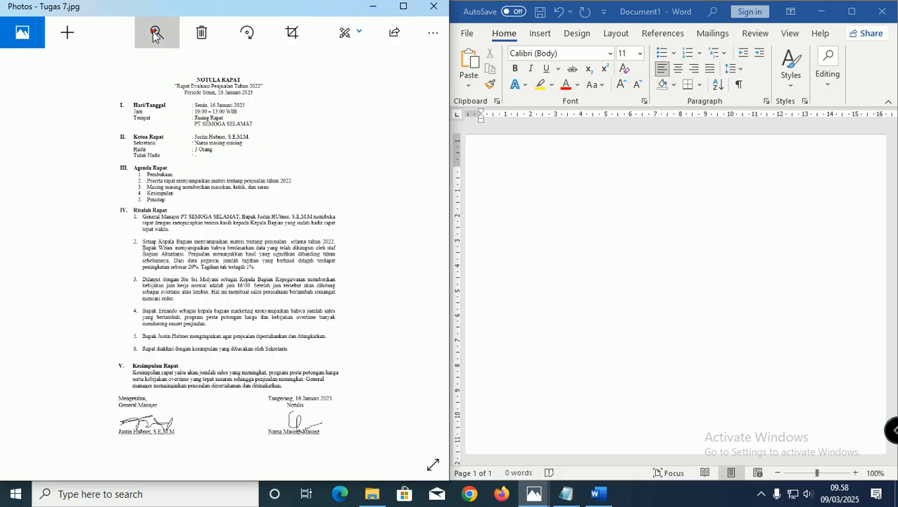
drag(100, 62, 119, 63)
drag(140, 105, 119, 328)
drag(73, 292, 97, 283)
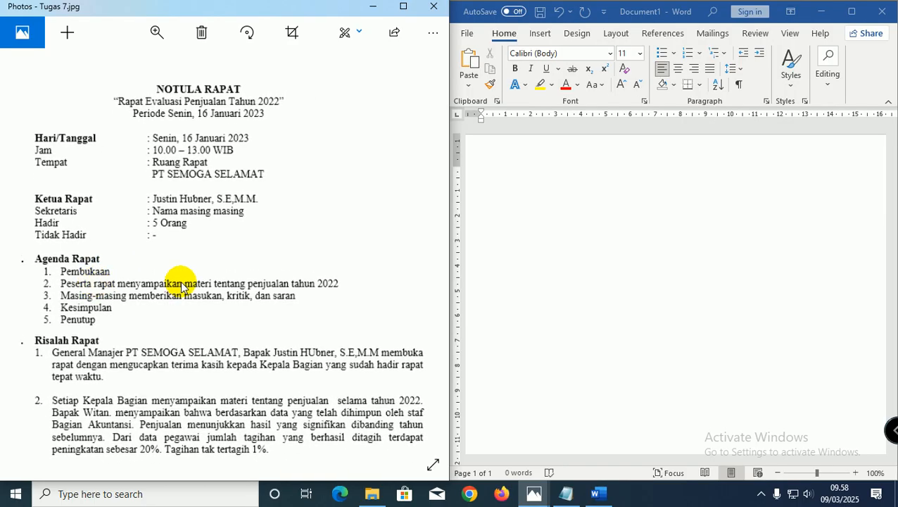
click(569, 204)
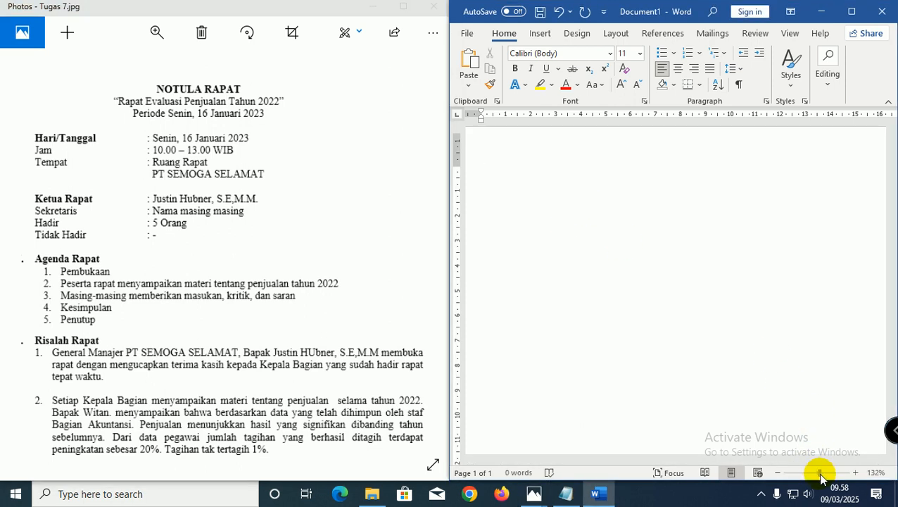
drag(818, 474, 820, 473)
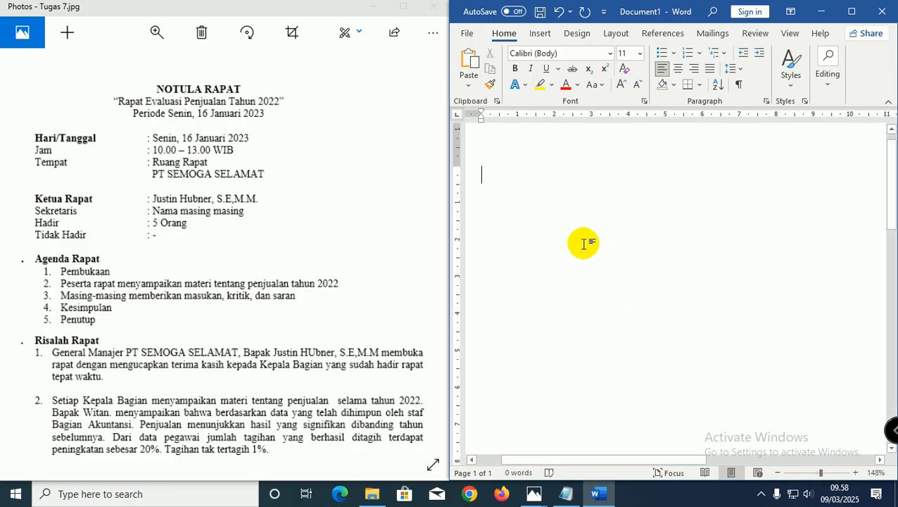
Enter the title "NOTULA RAPAT" on the first line of the blank document and centre it.
text(N)
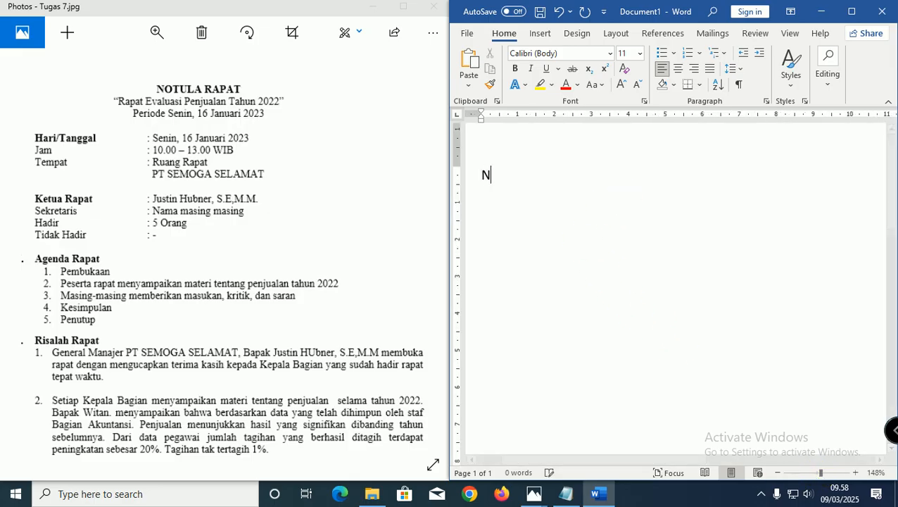
text(OTULA RAPAT)
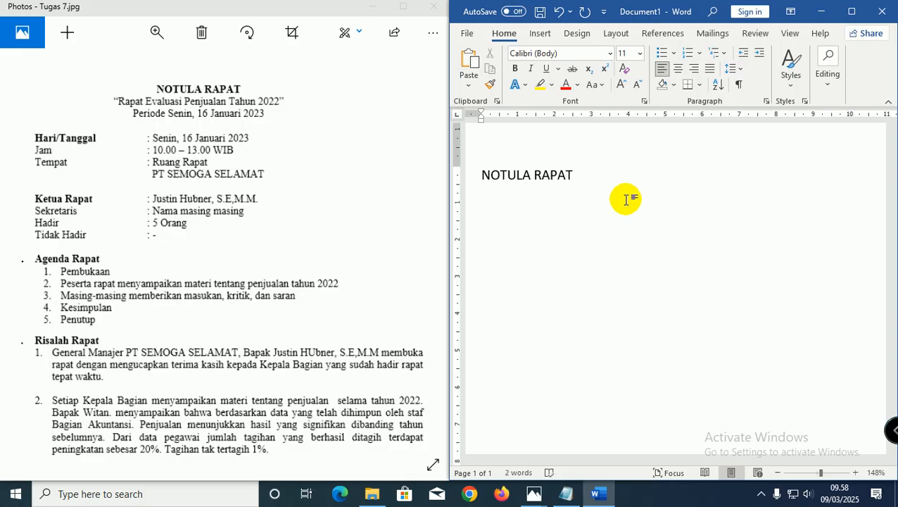
key(ctrl+e)
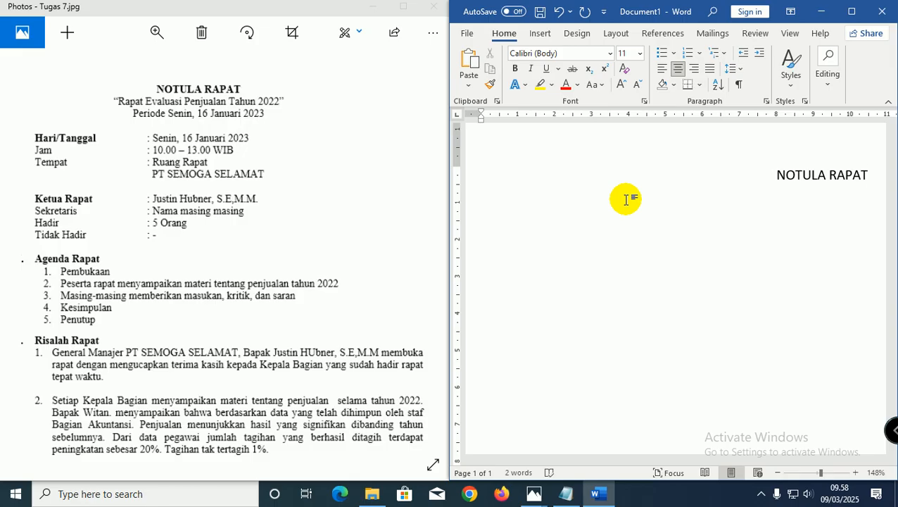
Add the centred subtitle line "Rapat Evaluasi Penjualan Tahun 2022" below the NOTULA RAPAT title.
key(Return)
text(Rapa)
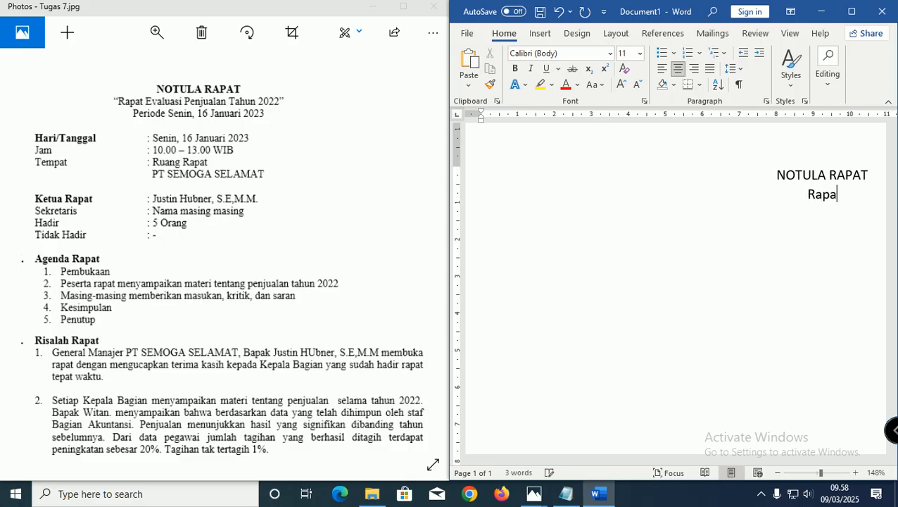
text(t Ev)
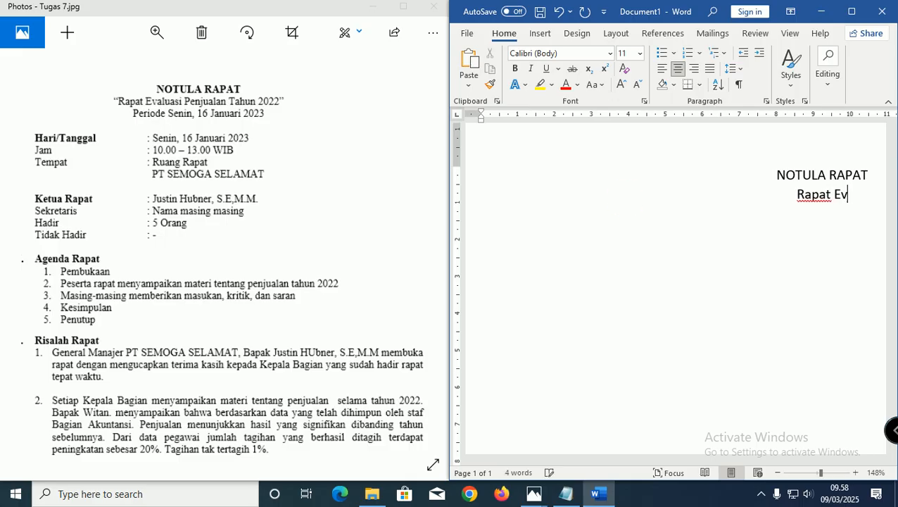
text(aluasi )
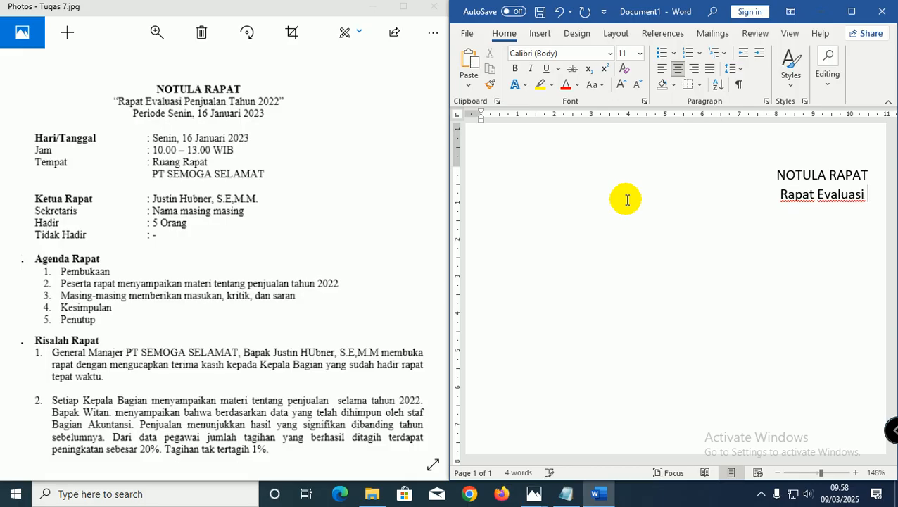
text(Penjuyal)
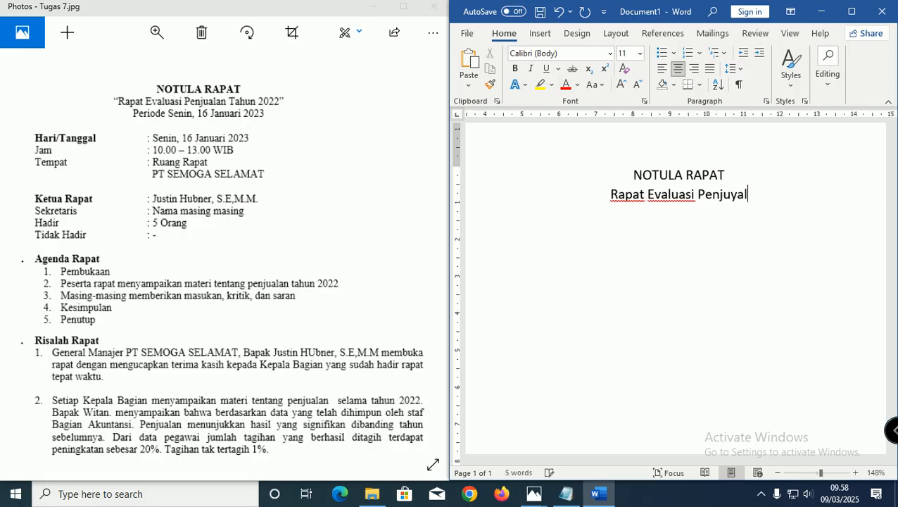
key(BackSpace)
key(BackSpace)
key(BackSpace)
text(alan Tahun)
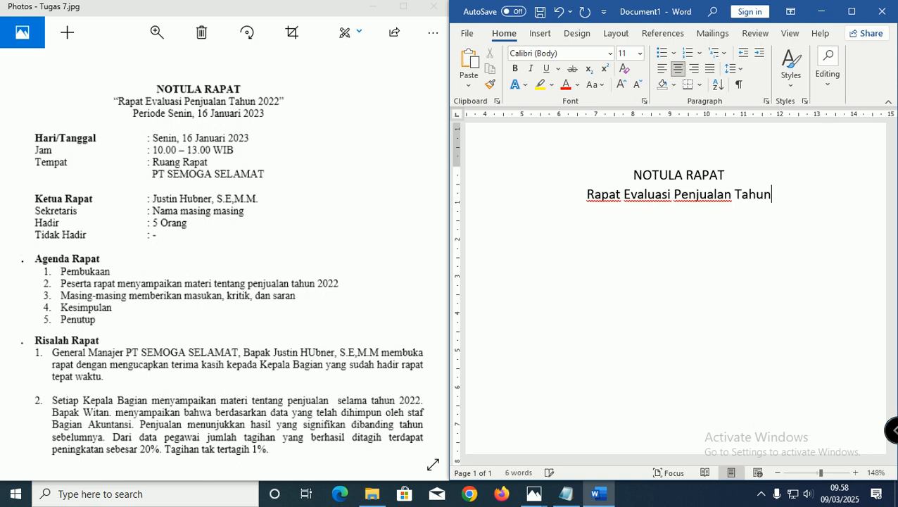
text( 2022)
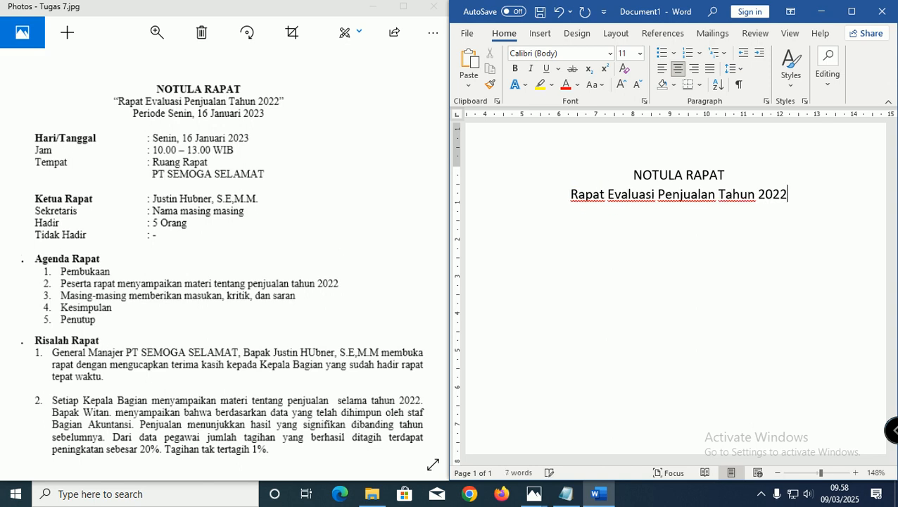
Add a third centred heading line reading "Periode Senin, 16 Januari 2023".
key(Return)
text(Periode)
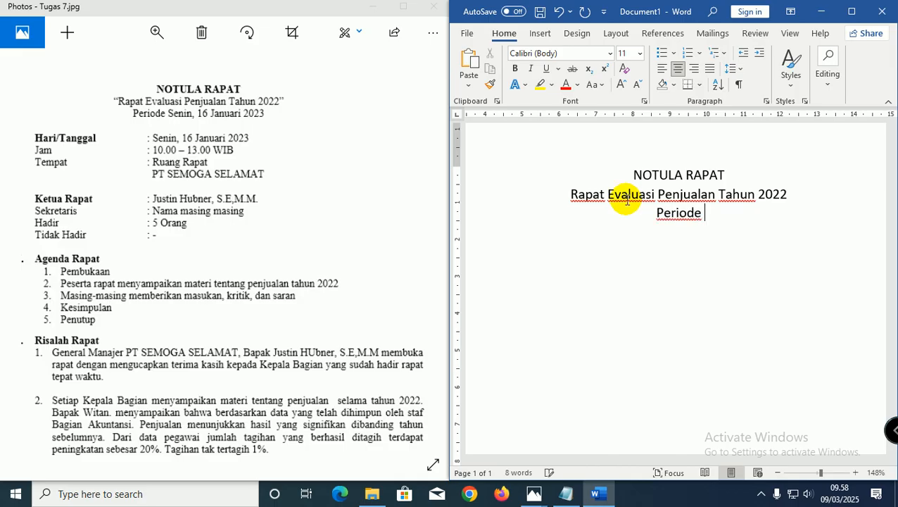
text( Senin,)
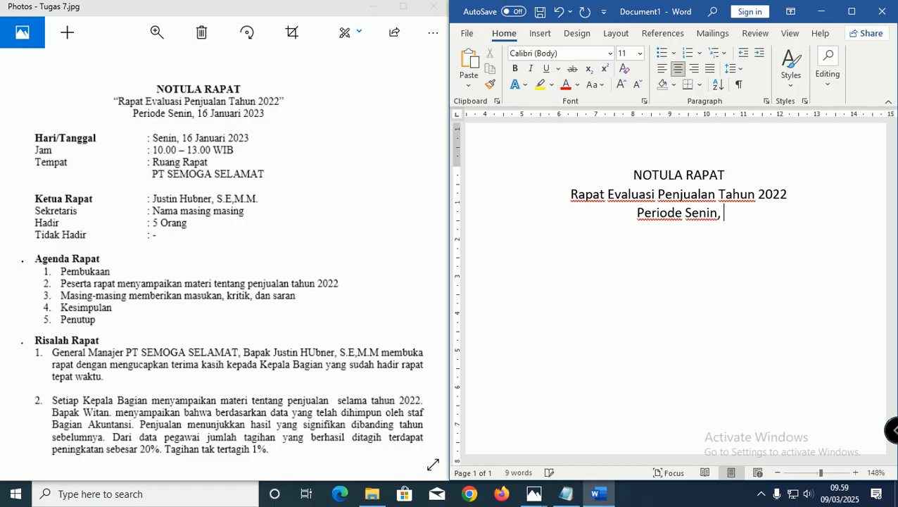
text( 16 Januari 2023)
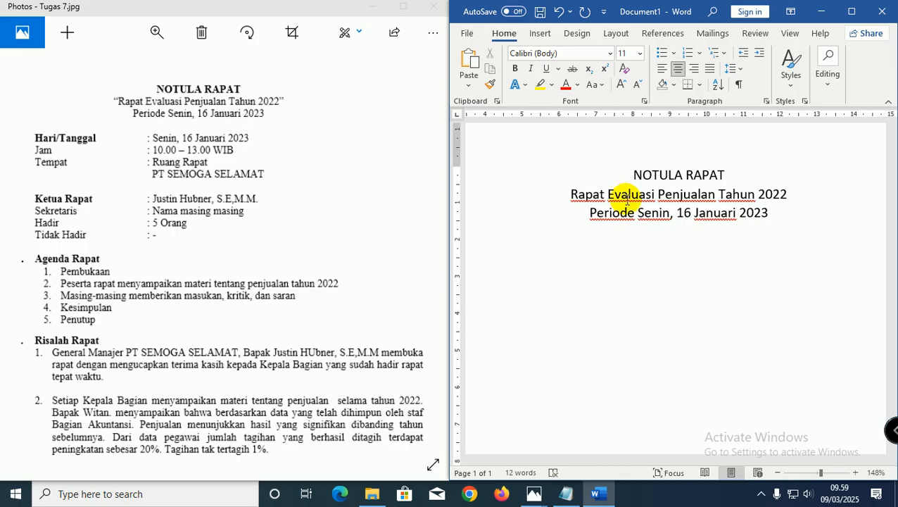
Leave a blank line below the heading and start a left-aligned line with the numeral "I." followed by a tab.
key(ctrl+l)
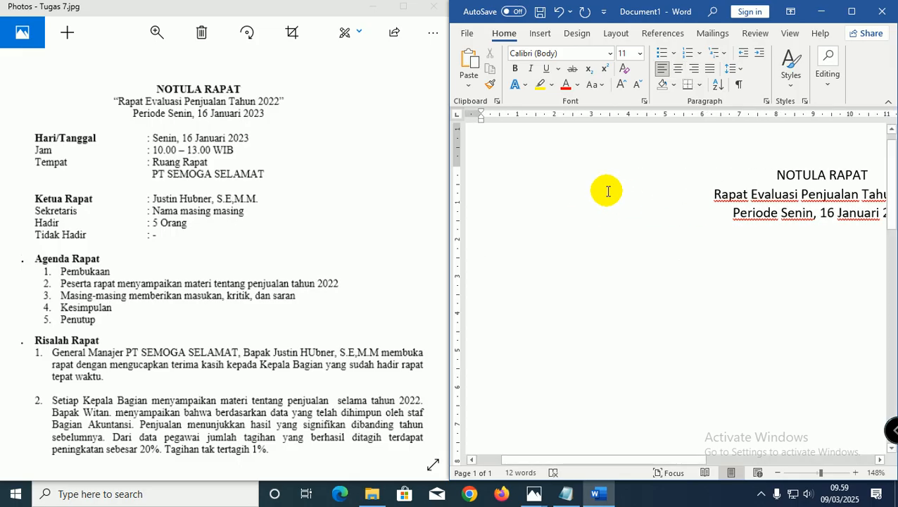
drag(228, 190, 270, 206)
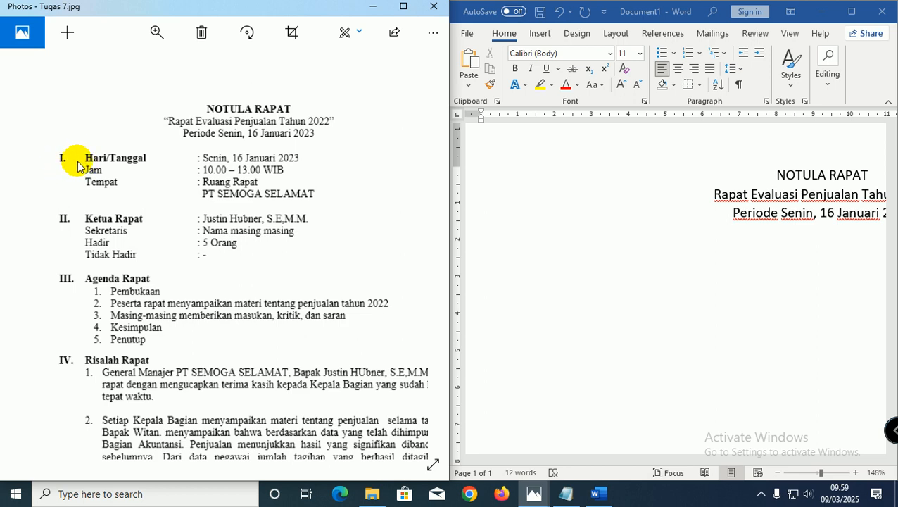
click(489, 267)
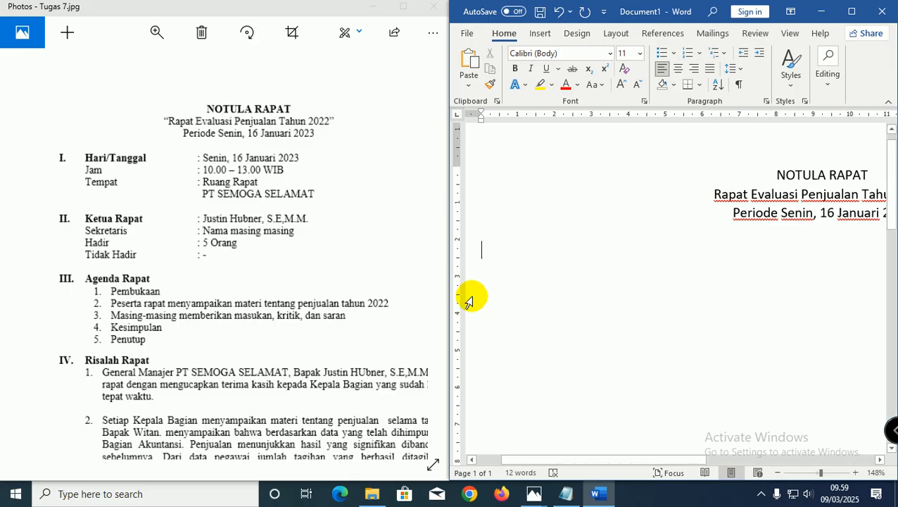
text(I)
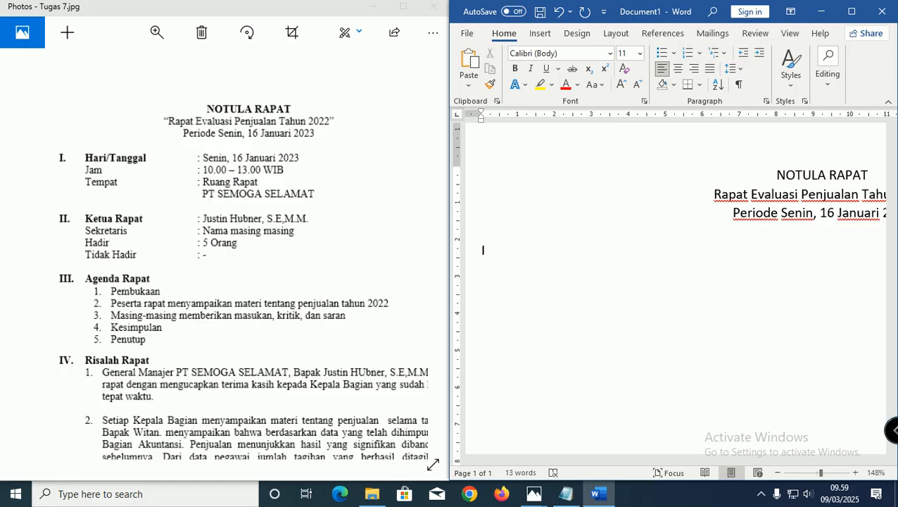
text(.)
key(Tab)
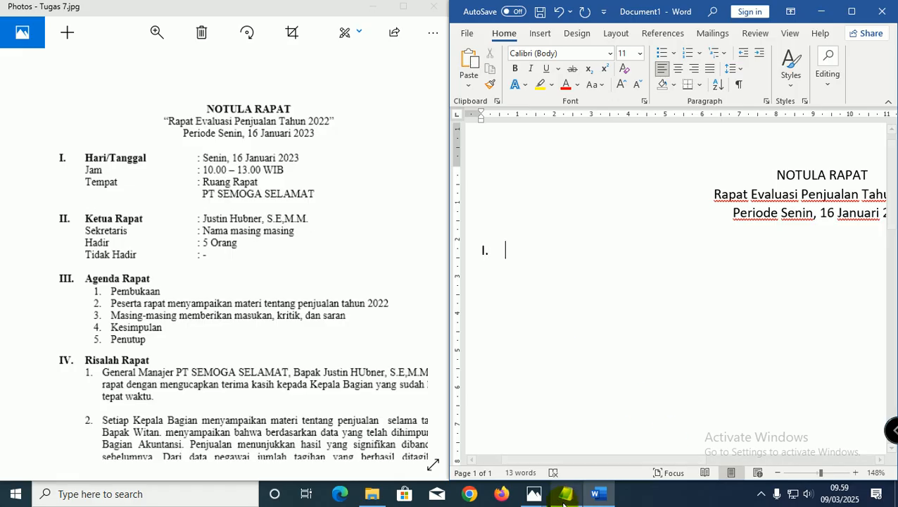
Locate the Tab key in the keyboard logitec.PNG picture in Photos, and return to the Word document.
mouse_move(539, 497)
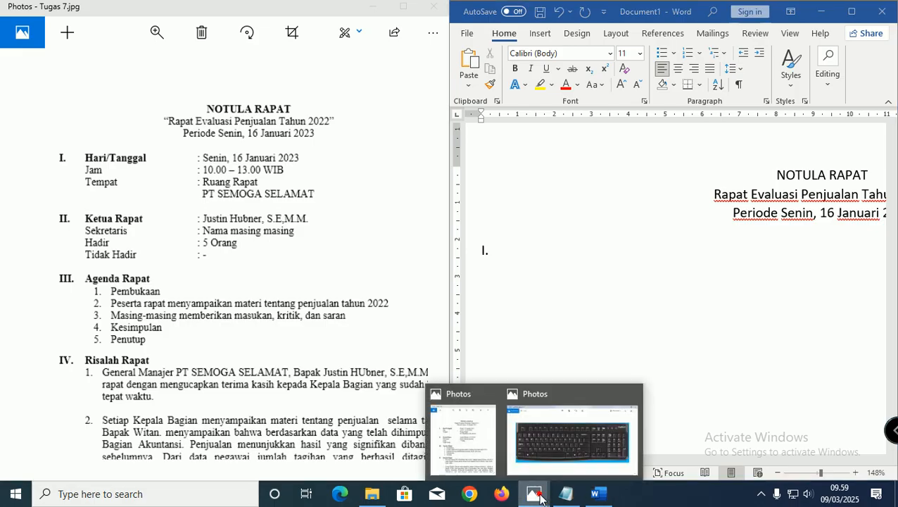
click(549, 444)
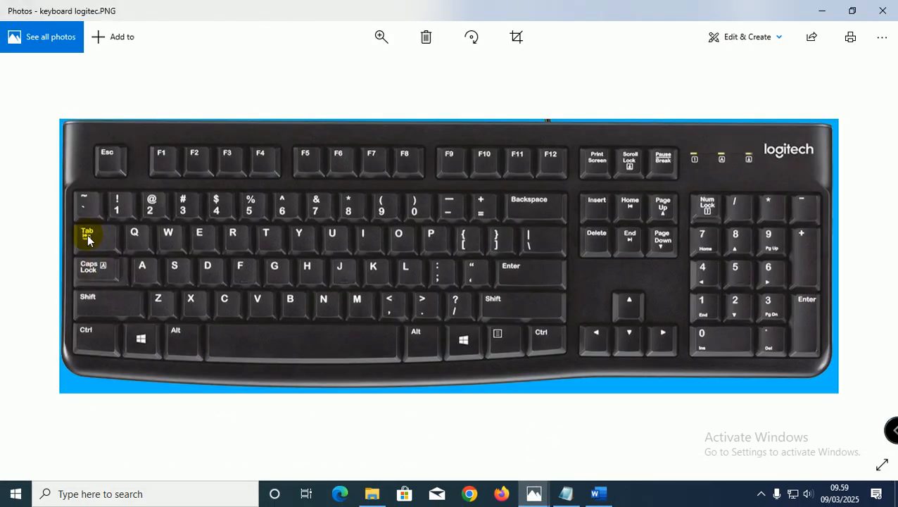
click(821, 11)
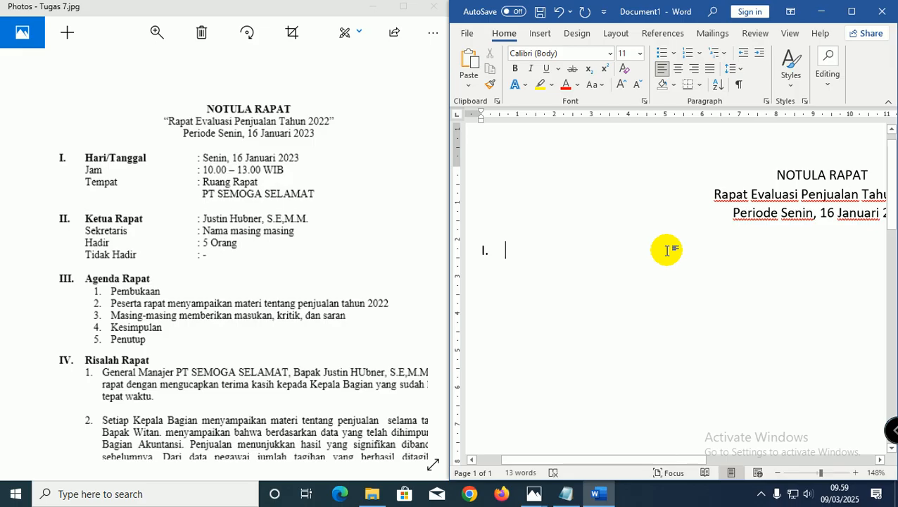
Complete row I. with the label "Hari/tanggal", a colon at the next tab stop and the tabbed value "Senin, 16 Januari 2023".
text(Hari/tangga)
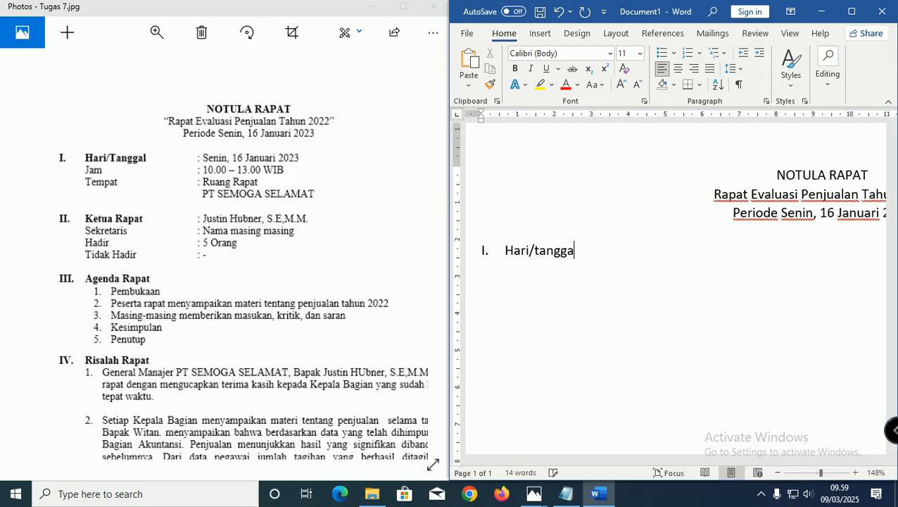
text(l)
key(Tab)
text(:)
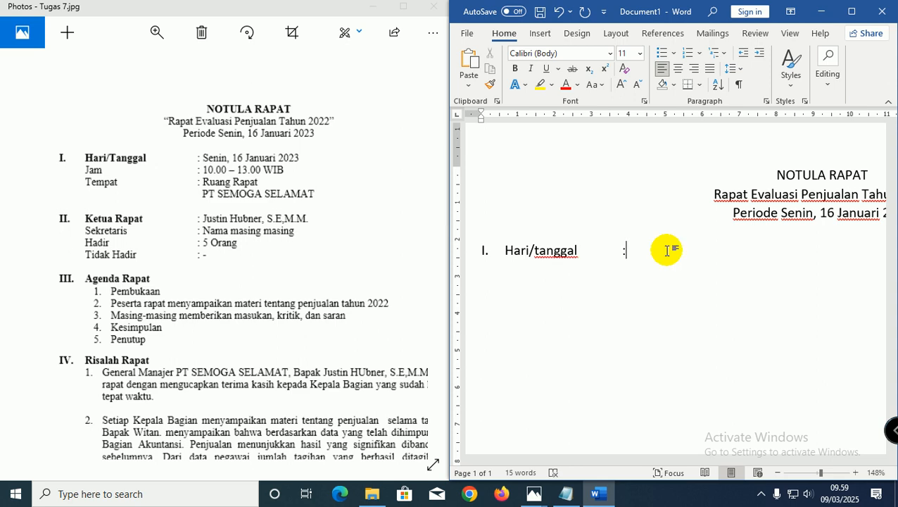
key(Tab)
text(Senin)
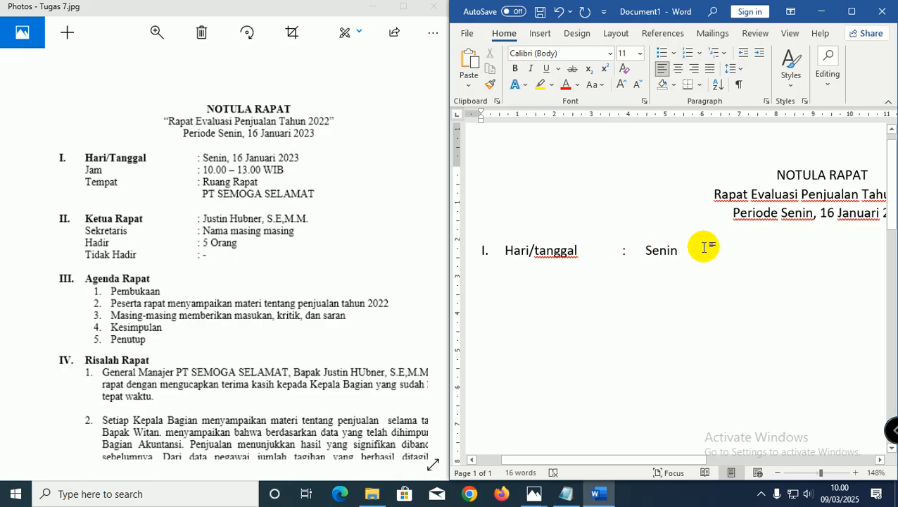
text(, )
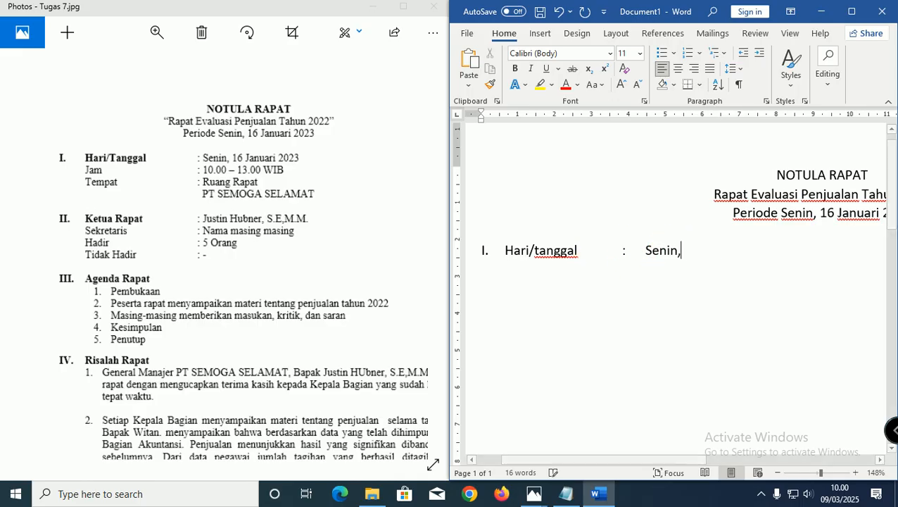
text(1)
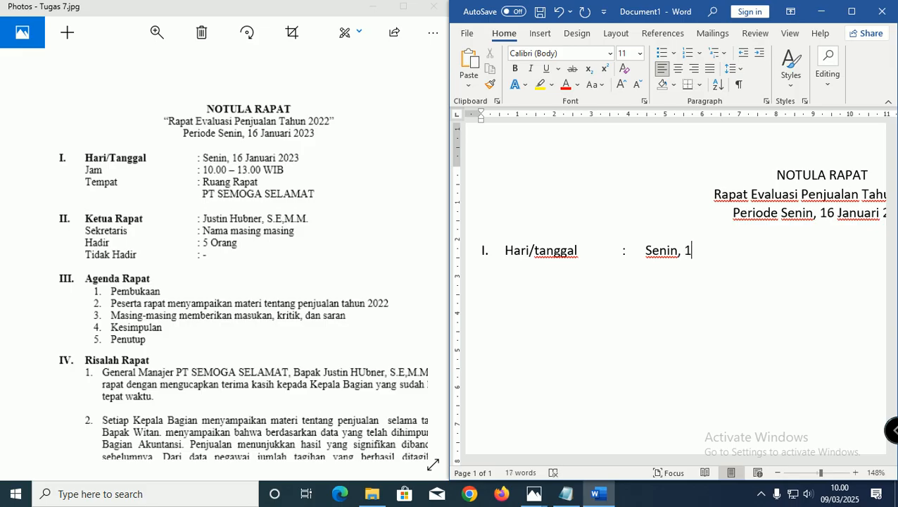
text(6 Janua)
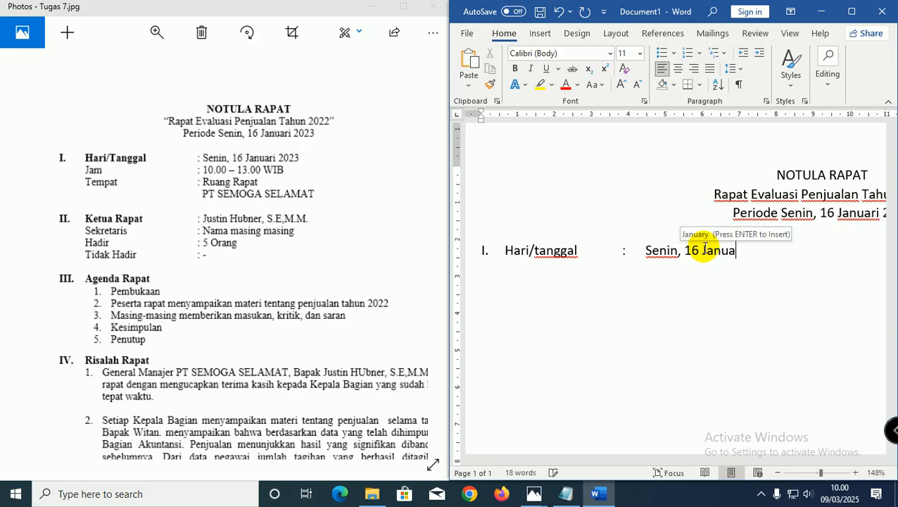
text(ri 2023)
Add a row below Hari/tanggal with the label "Jam", an aligned colon and the value "10.00 – 13.00 WIB".
key(Return)
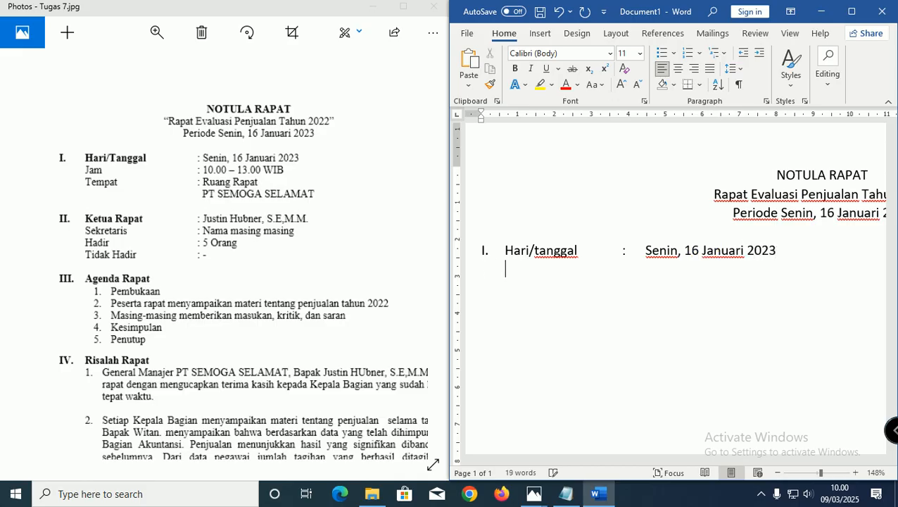
text(Jam)
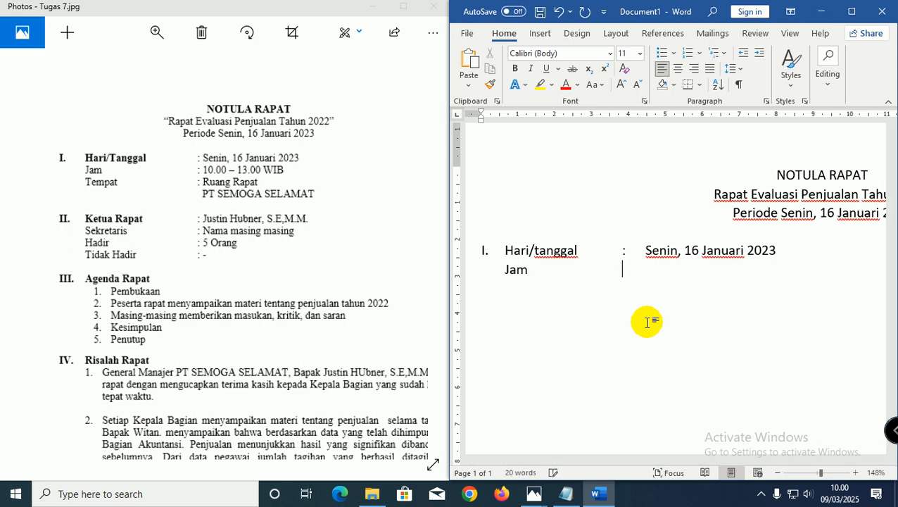
text(:)
key(Tab)
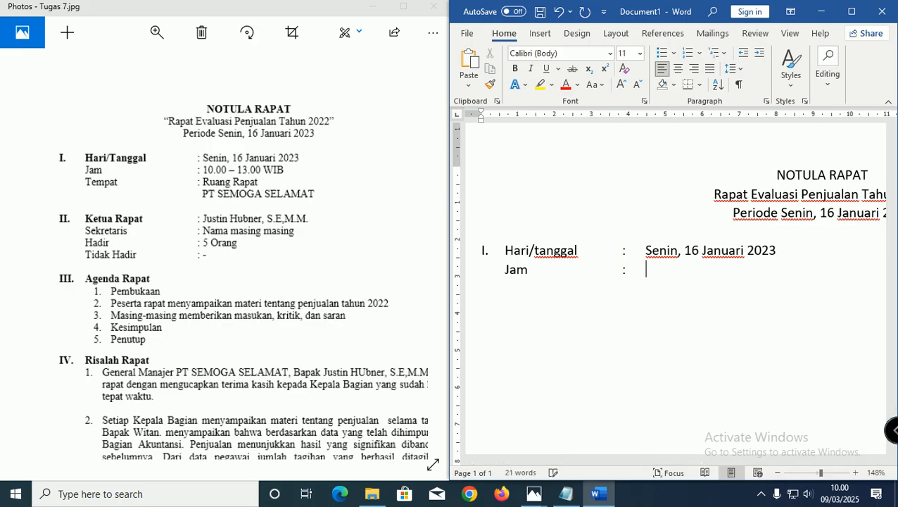
text(10.00 - 13.00)
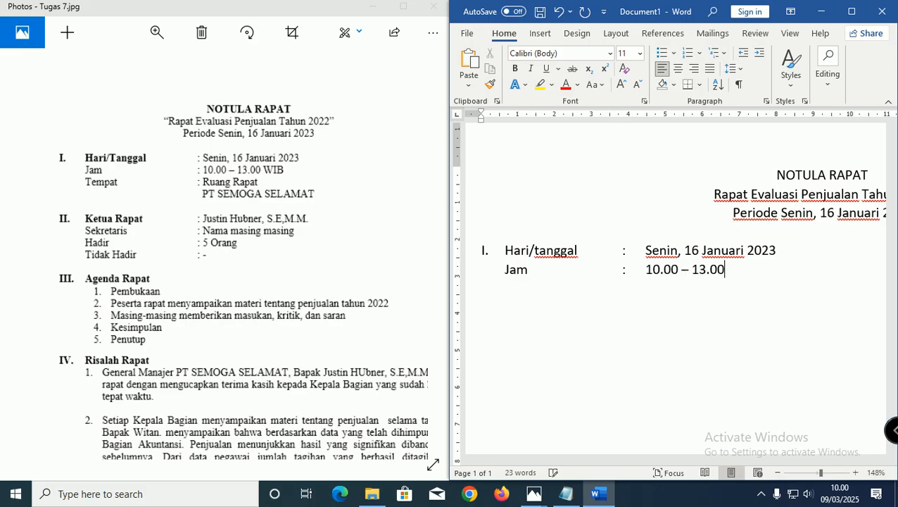
text( WIB)
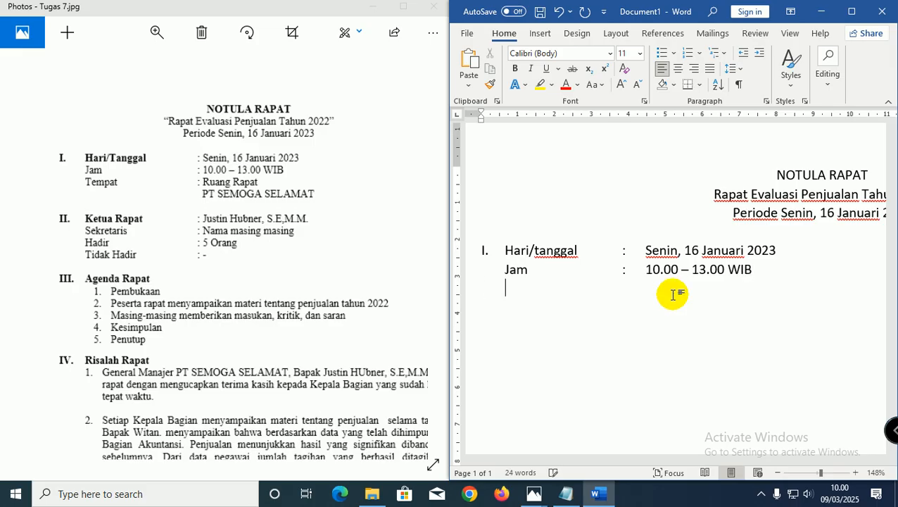
Add the "Tempat" row with an aligned colon and "Ruang Rapat", continuing with "PT SEMOGA SELAMAT" aligned beneath that value.
text(Tempat)
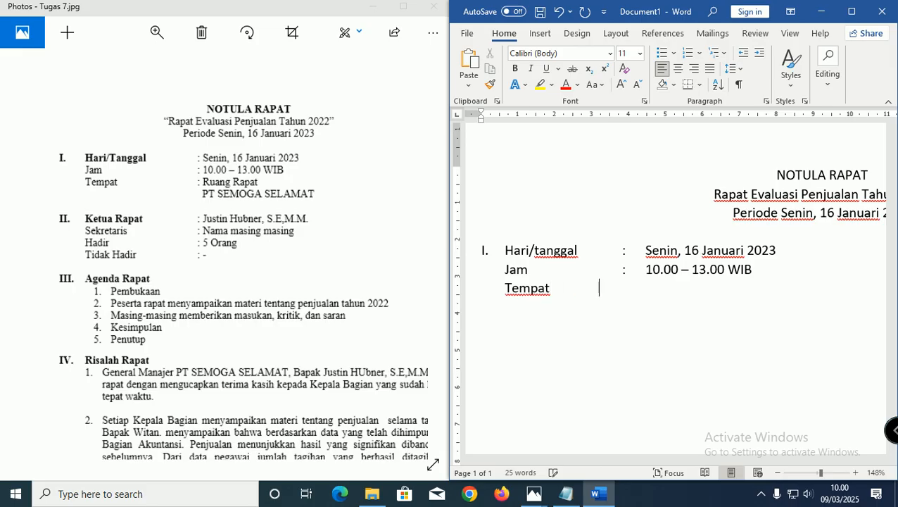
text(                     :      R)
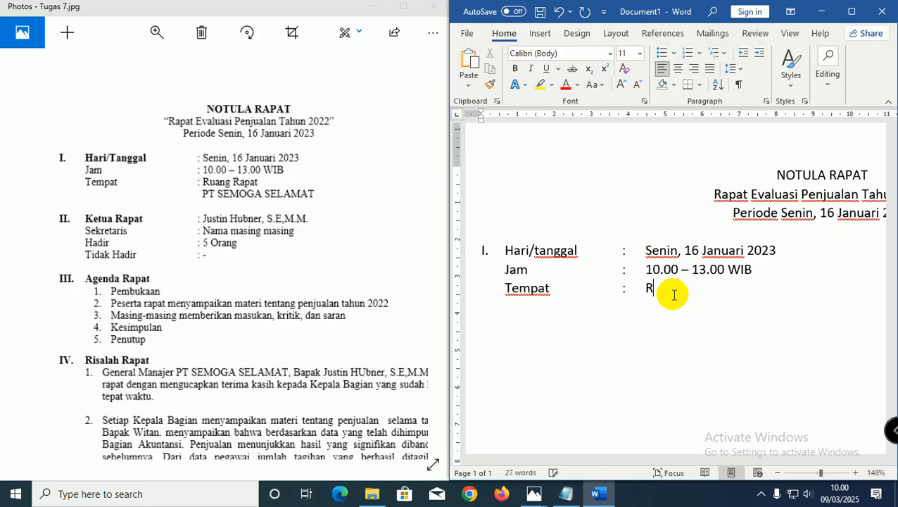
text(uang Rapat)
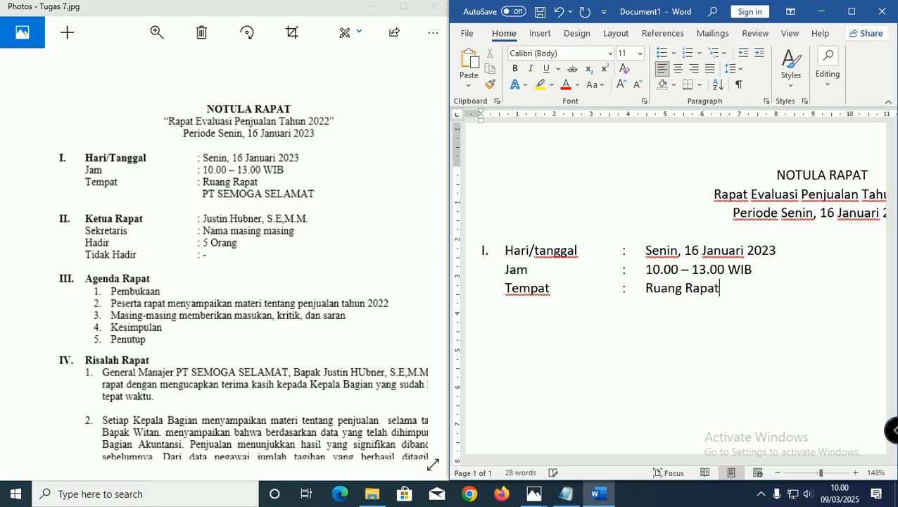
key(Return)
key(Tab)
text(PT SEM)
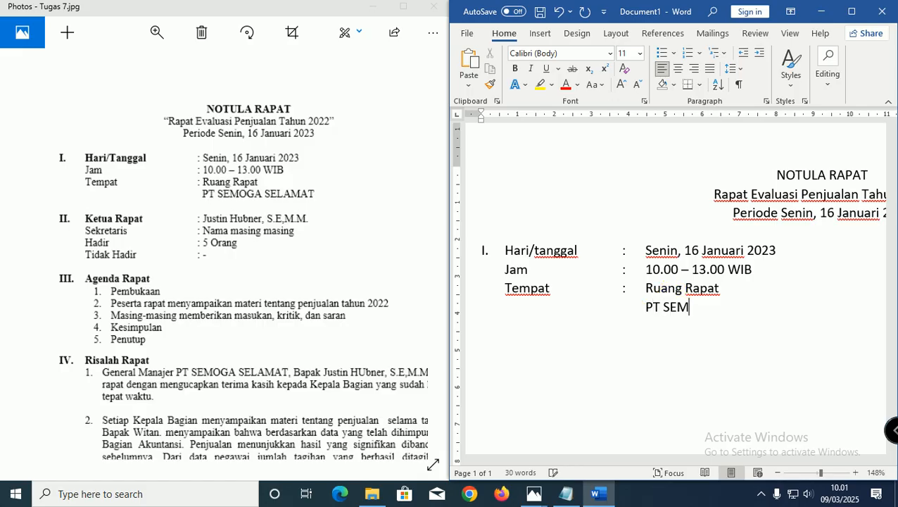
text(OGA SELAMAT)
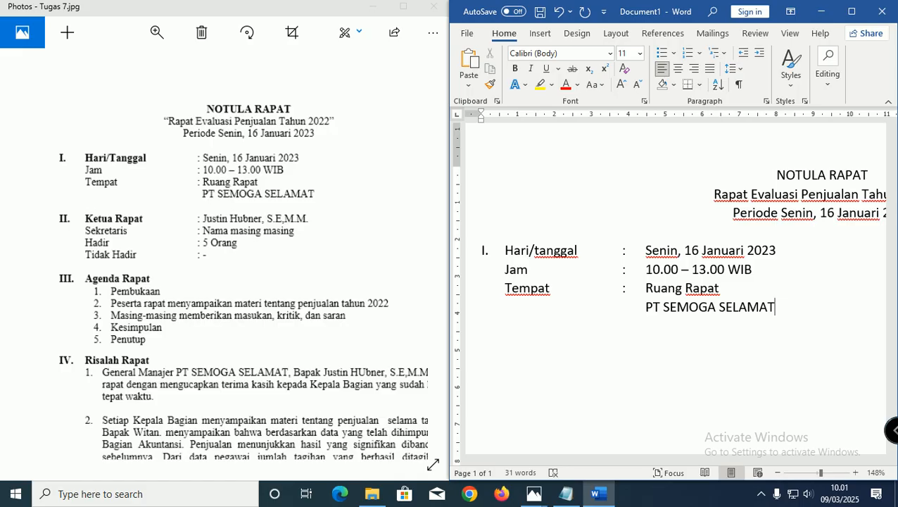
Leave a blank line and start row "II." with the tabbed label "Ketua Rapat" and a colon aligned with the rows above.
key(Return)
text(II.)
key(Tab)
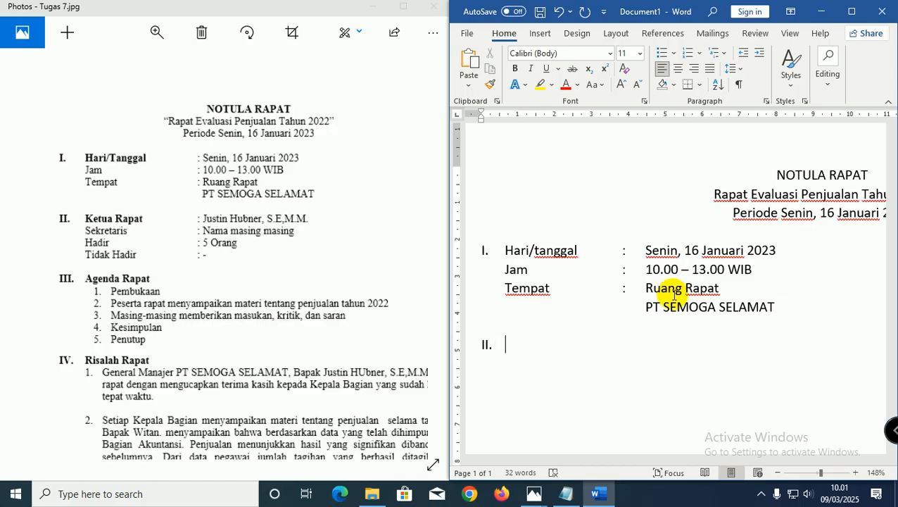
text(Ketua)
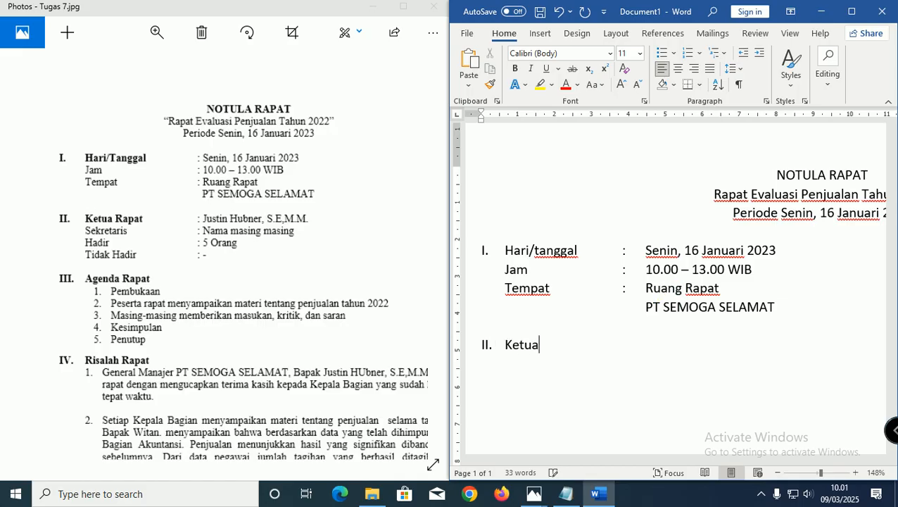
text( Rapat)
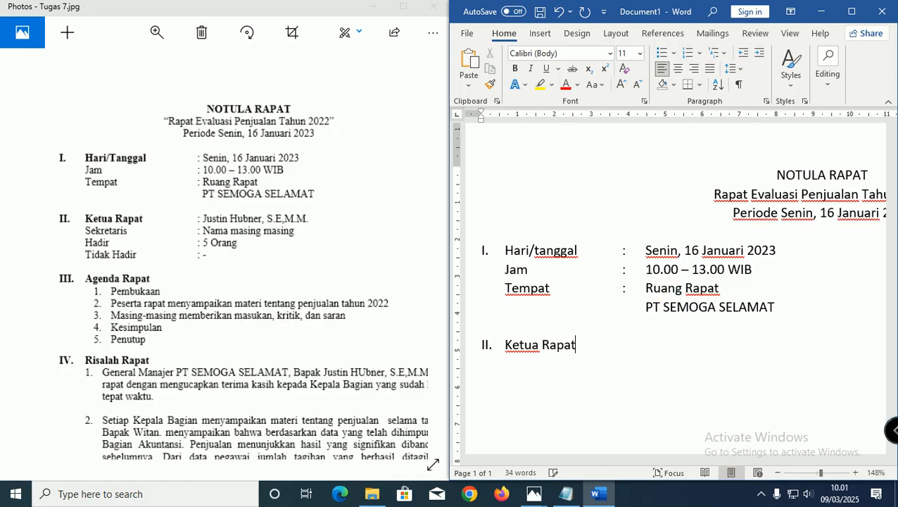
key(Tab)
key(Tab)
text(:)
key(Tab)
Enter the chairperson's name followed by the titles "S.E.,M.M." as the Ketua Rapat value, and start a new line.
text(Justin Hu)
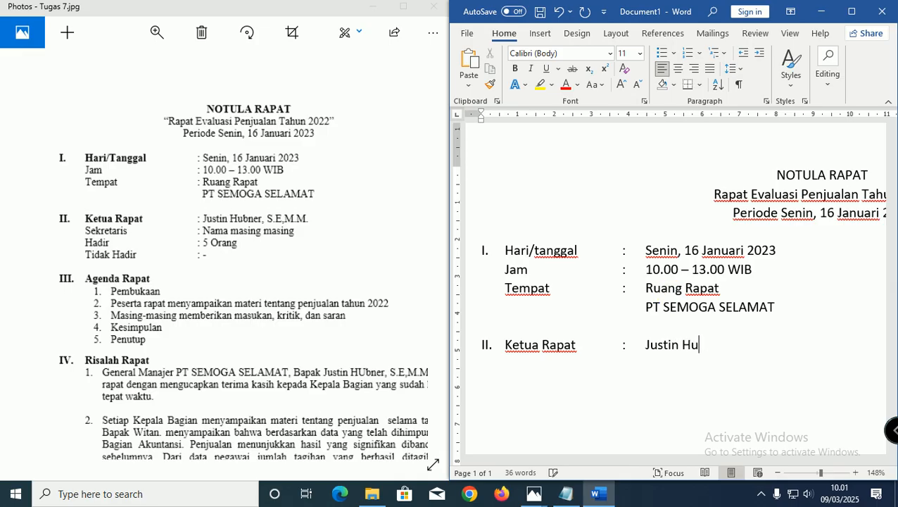
text(bner, S)
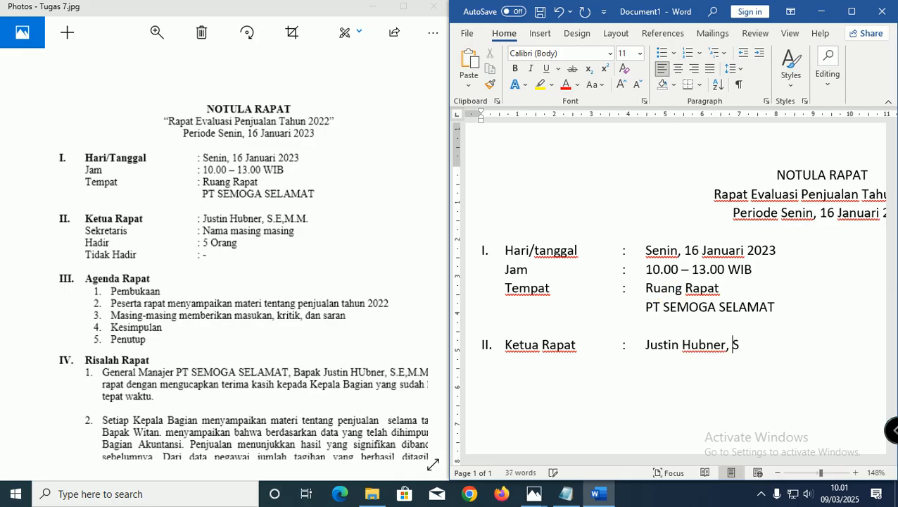
text(.E)
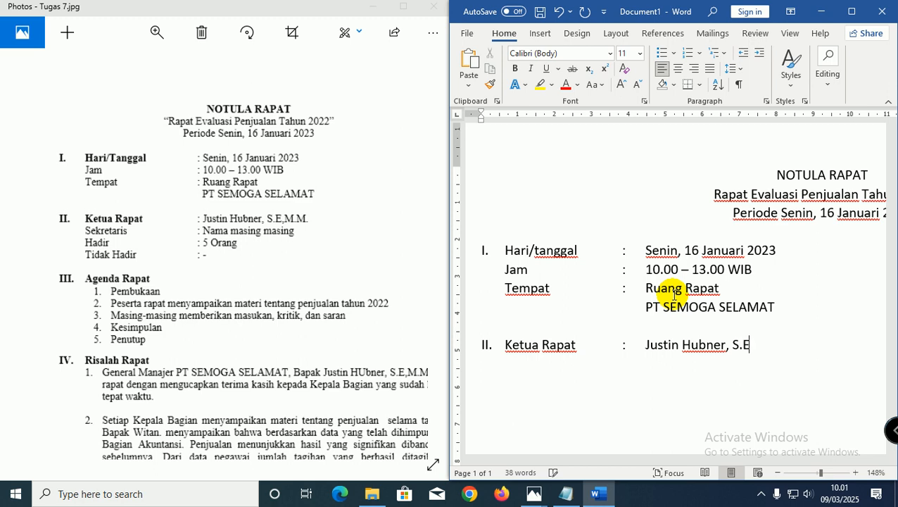
text(M.M.)
key(Return)
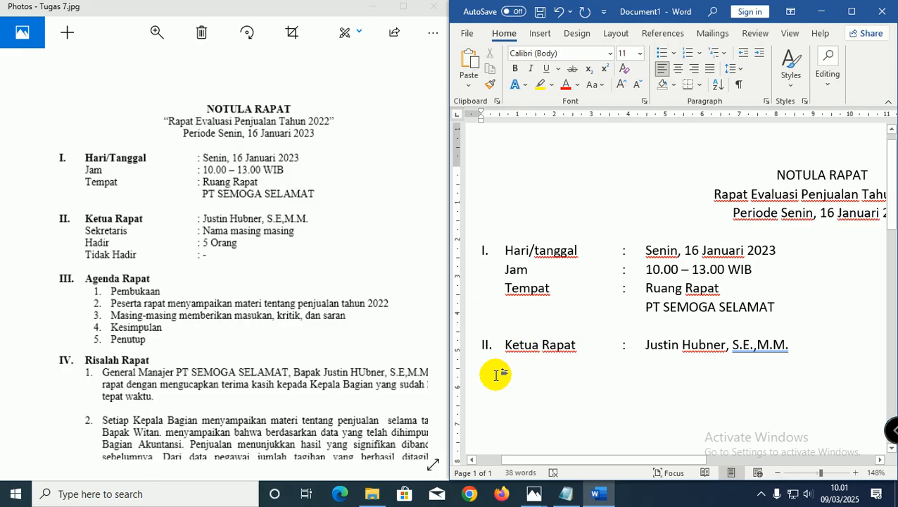
Leave a blank line and add the section heading "III." with the tabbed label "Agenda Rapat", following the sample picture.
scroll(495, 375, down, 1)
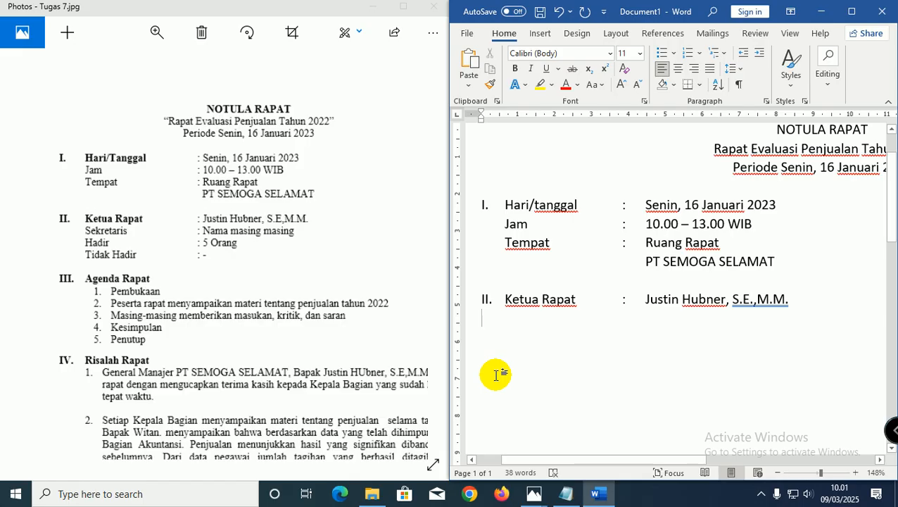
key(Return)
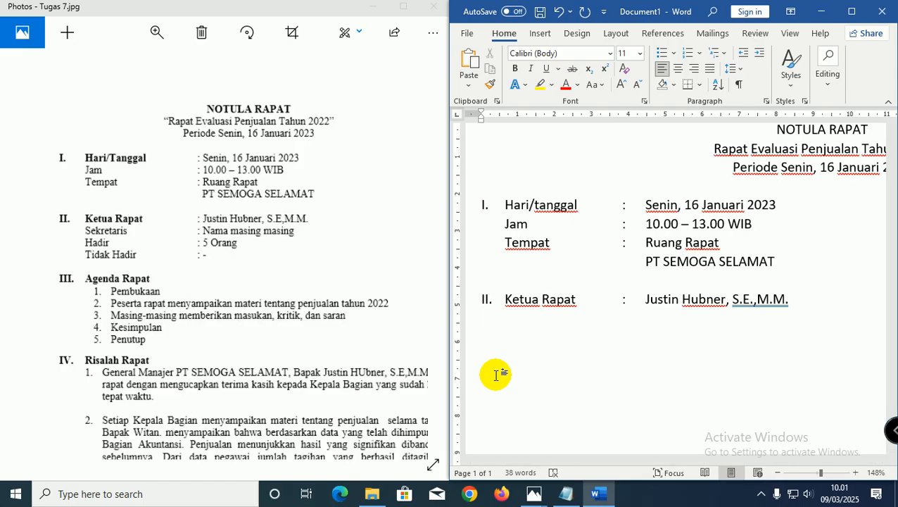
text(III.)
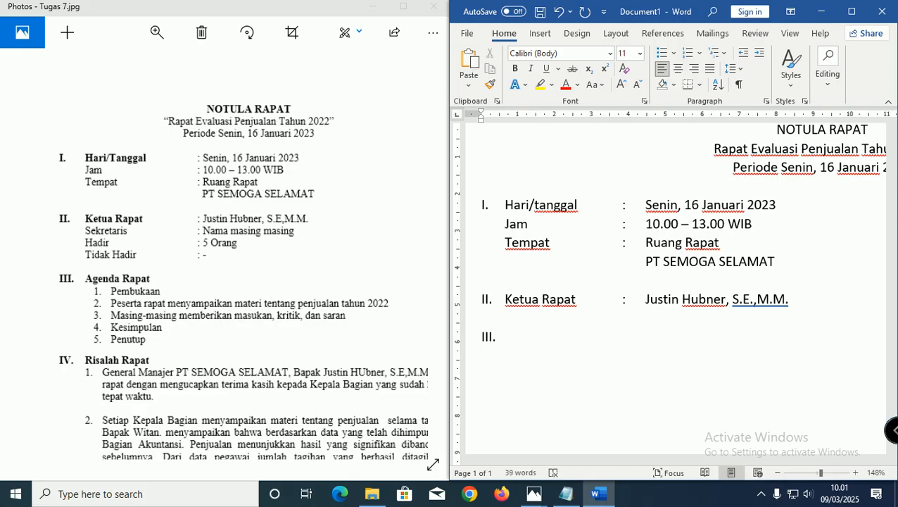
drag(236, 336, 232, 243)
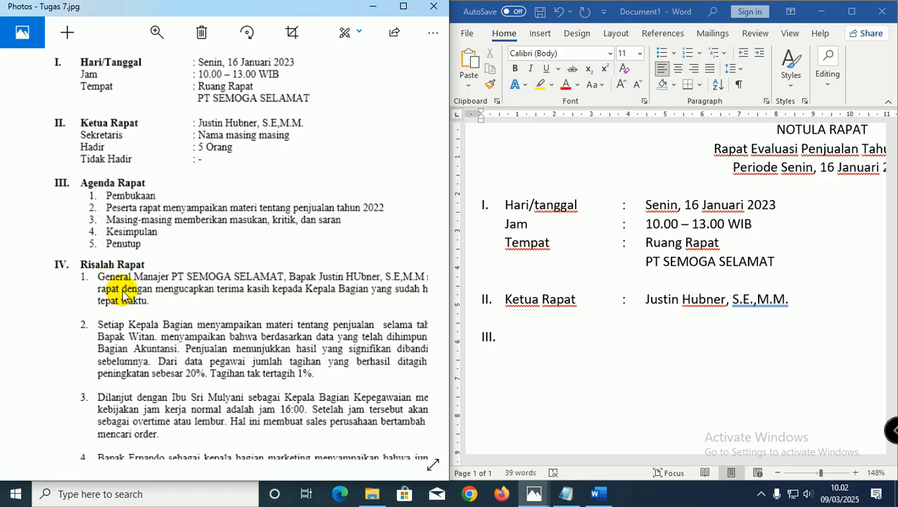
drag(121, 296, 93, 291)
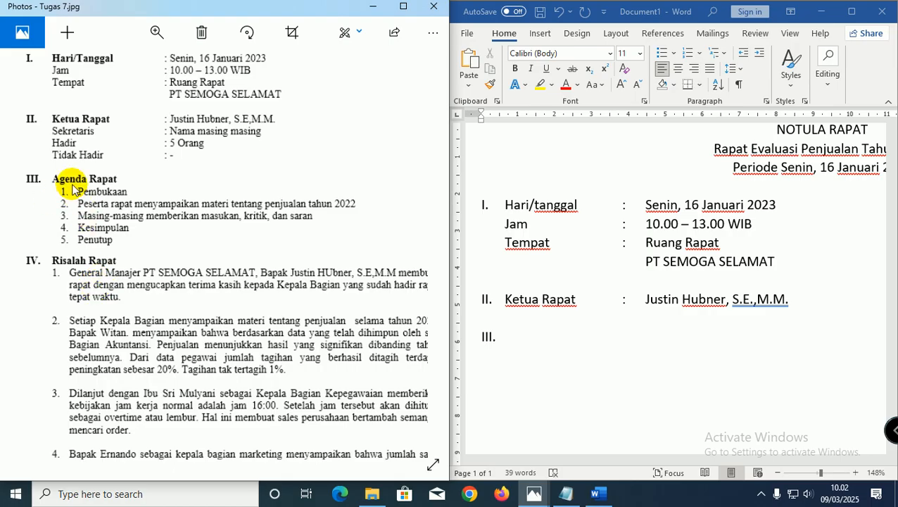
click(524, 336)
key(Tab)
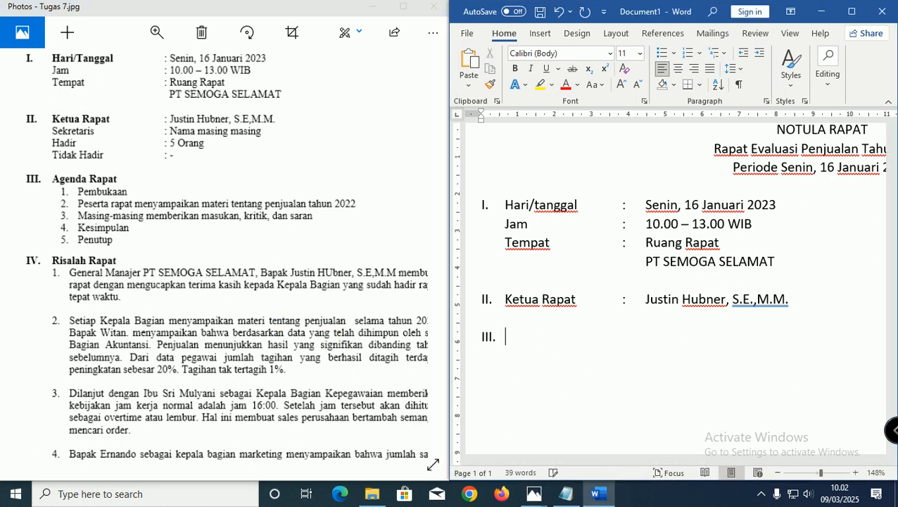
text(Agenda )
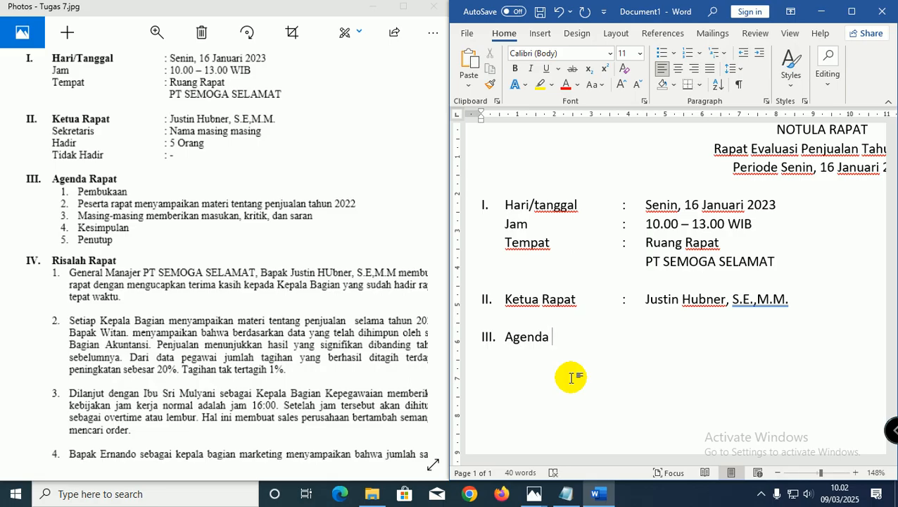
text(Rapat)
key(Return)
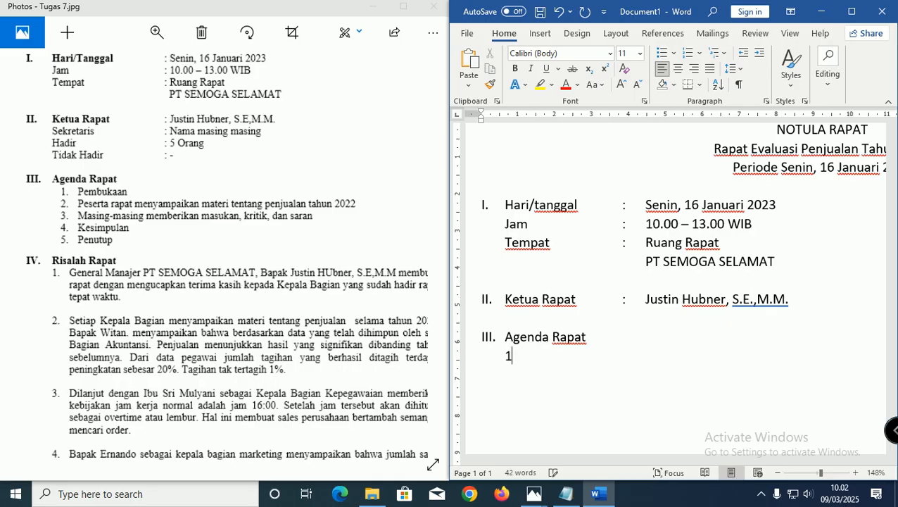
List the numbered agenda items "1. Pembukaan" and "2. Peserta rapat" under Agenda Rapat, aligned with the section label.
key(BackSpace)
key(BackSpace)
key(BackSpace)
text(Pe)
key(Return)
key(Return)
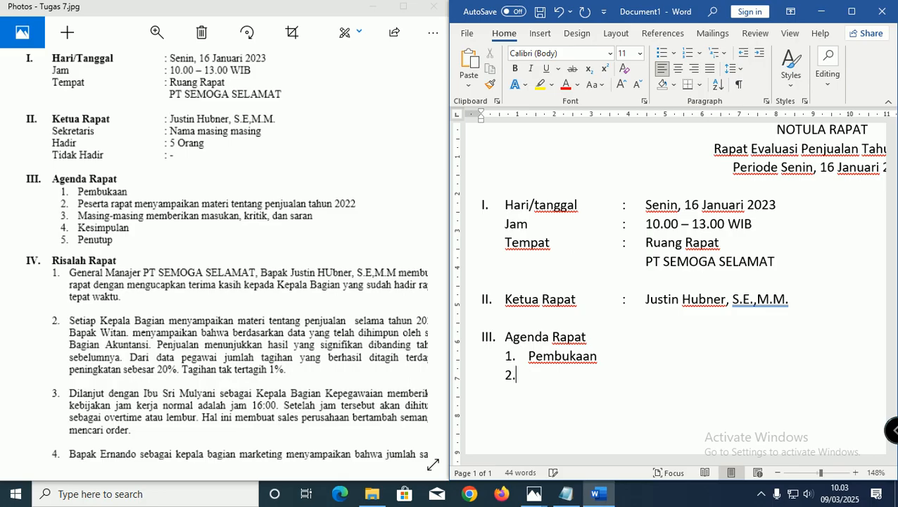
text(Peserta rapat)
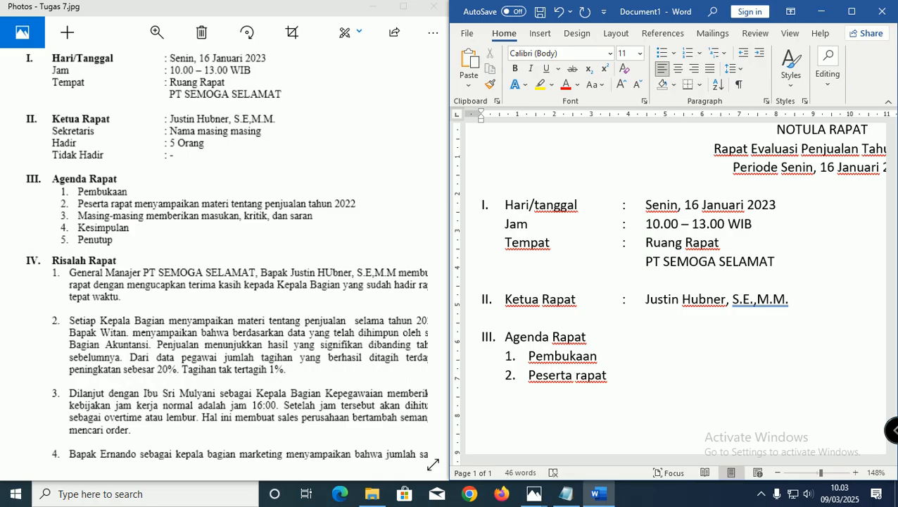
Add the section heading "IV." with the tabbed label "Risalah Rapat" below the agenda list, and start a new line.
text(IV. Risalah )
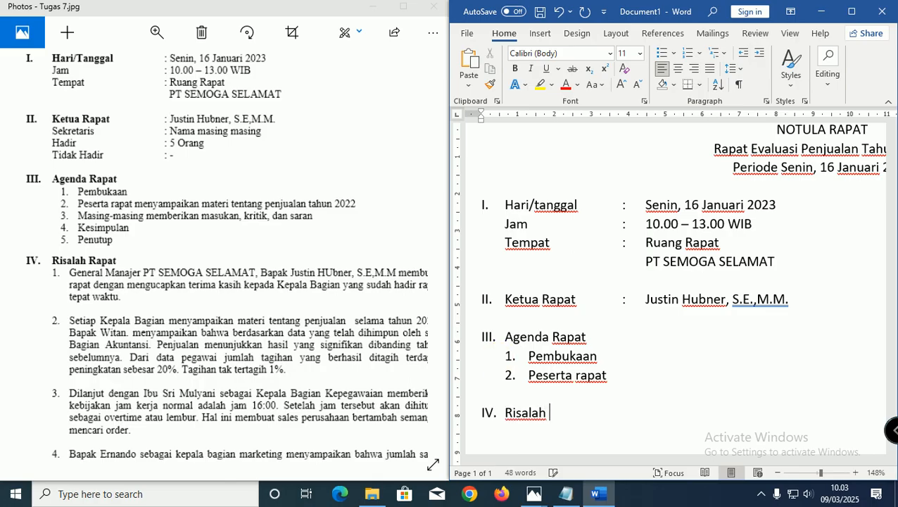
text(Rapat)
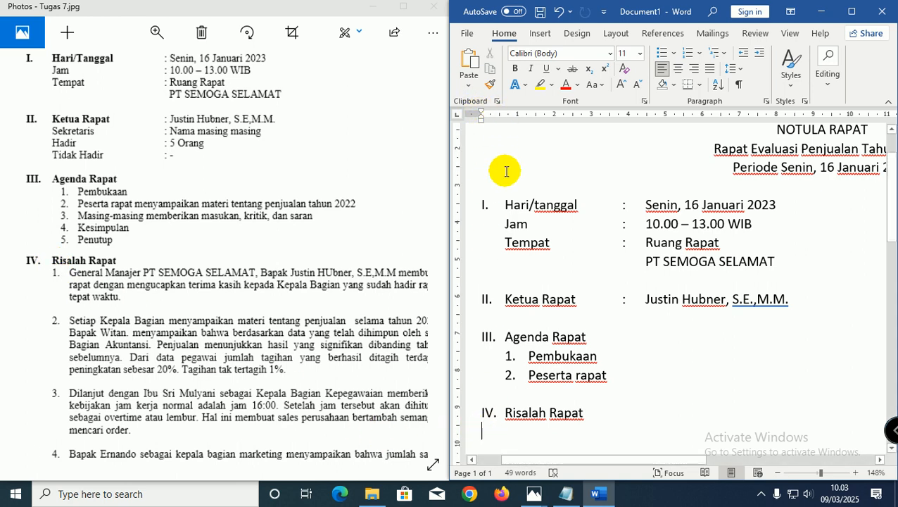
scroll(507, 171, down, 4)
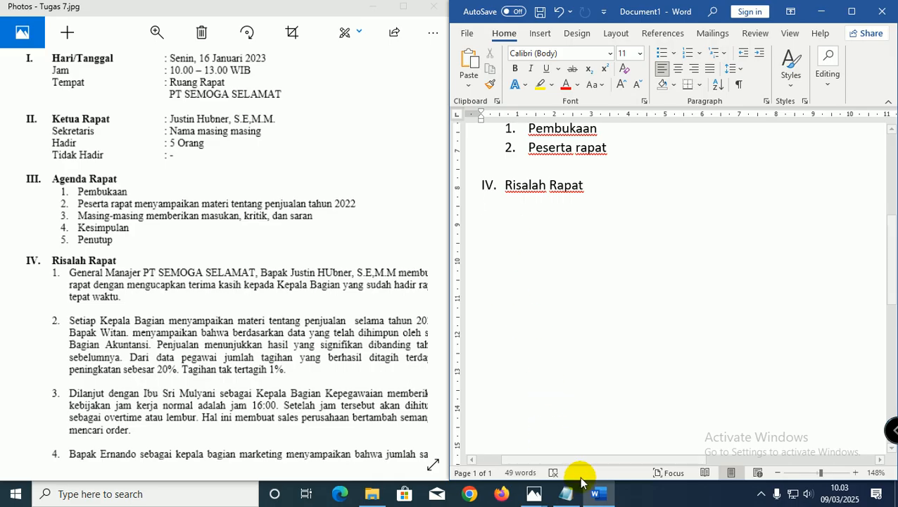
Locate the Ctrl key in the keyboard logitec.PNG picture in Photos, and return to the Word document.
mouse_move(532, 497)
click(539, 451)
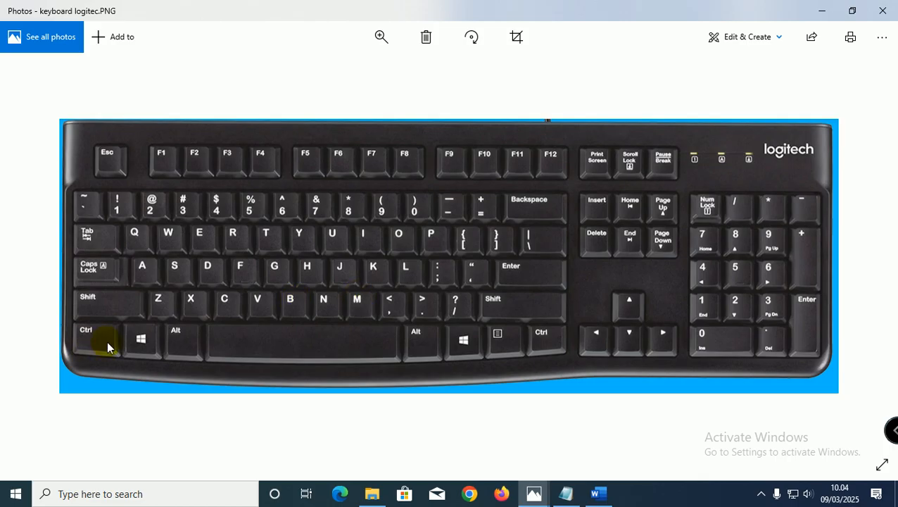
click(820, 12)
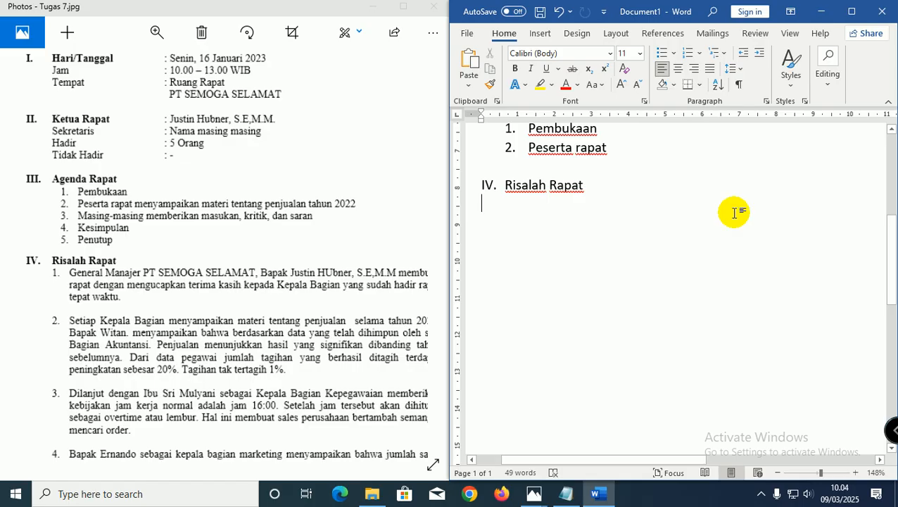
Maximize the Word window, and increase and again decrease the indent of the empty line below "IV. Risalah Rapat".
click(851, 12)
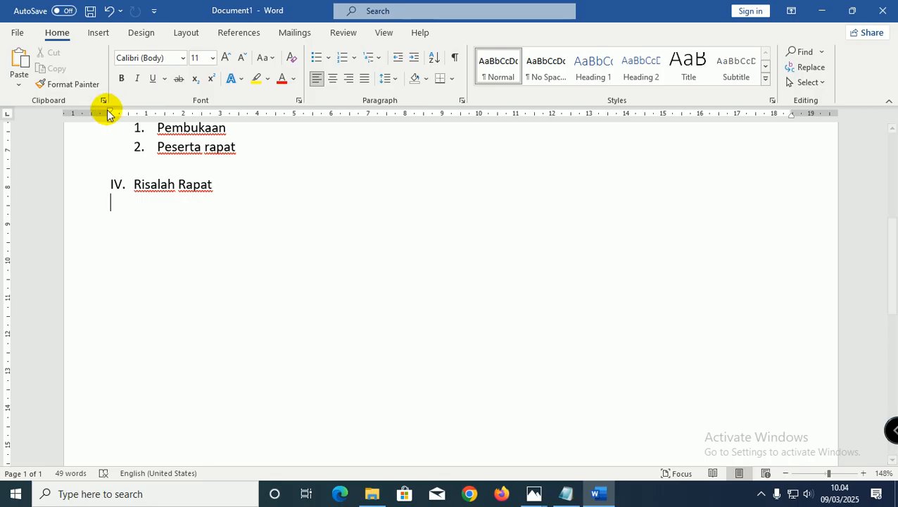
click(413, 57)
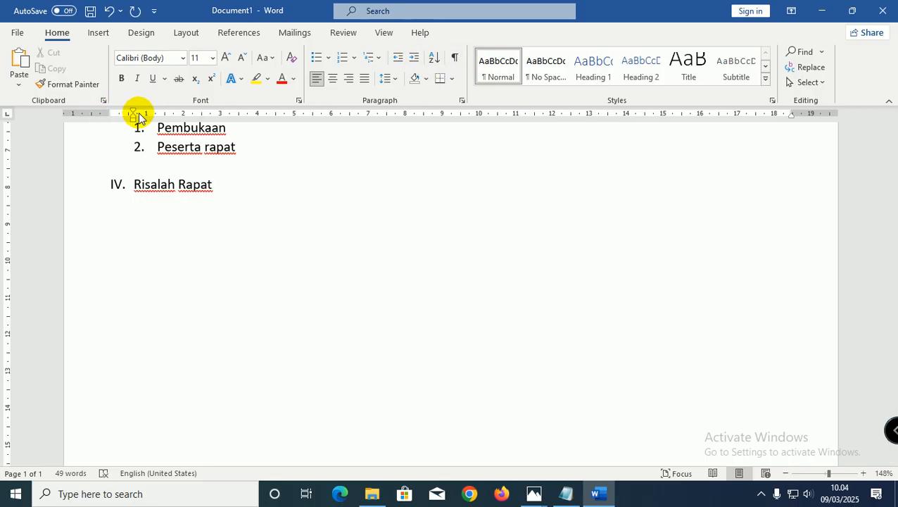
click(395, 57)
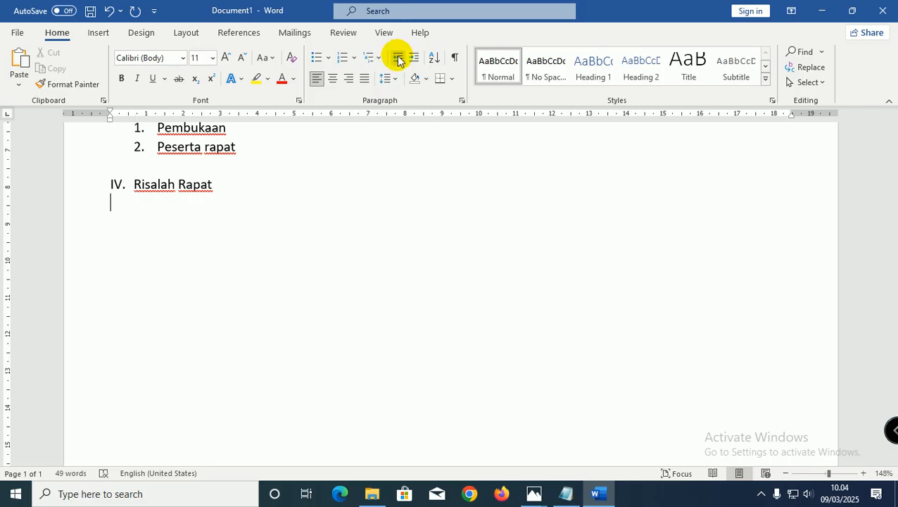
Indent the empty line below "IV. Risalah Rapat" one level with a hanging indent, consulting the numbered paragraphs in Tugas 7.jpg.
click(412, 58)
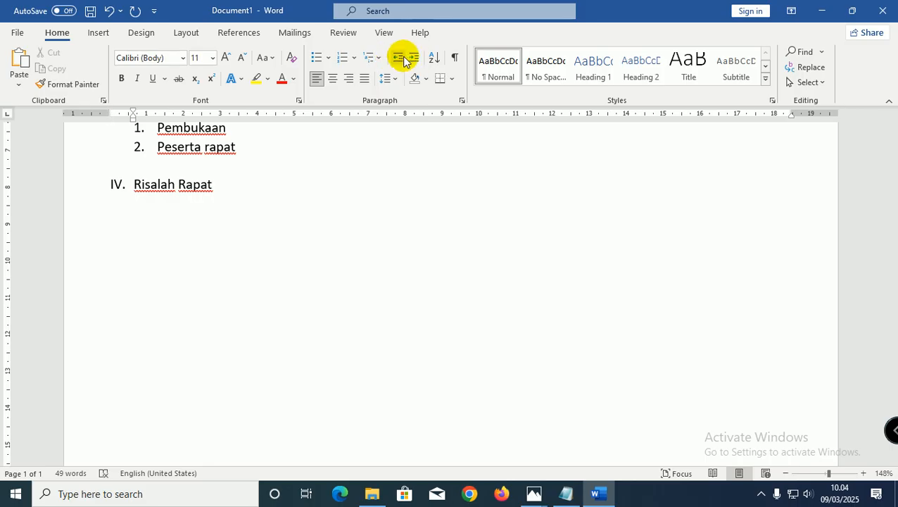
click(397, 57)
click(414, 58)
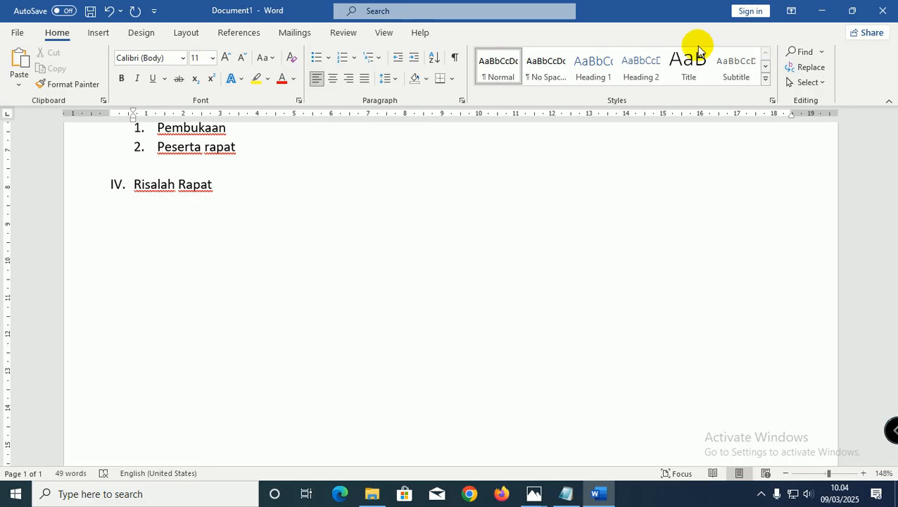
click(820, 11)
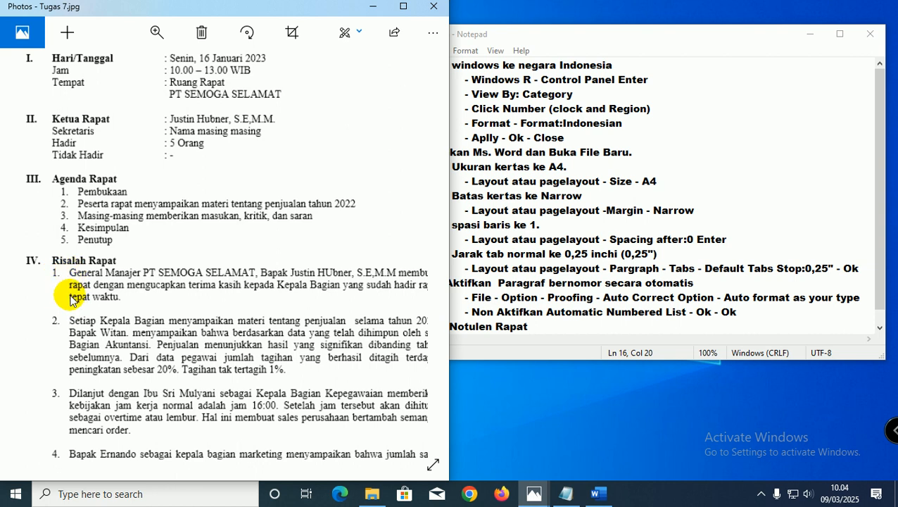
click(595, 493)
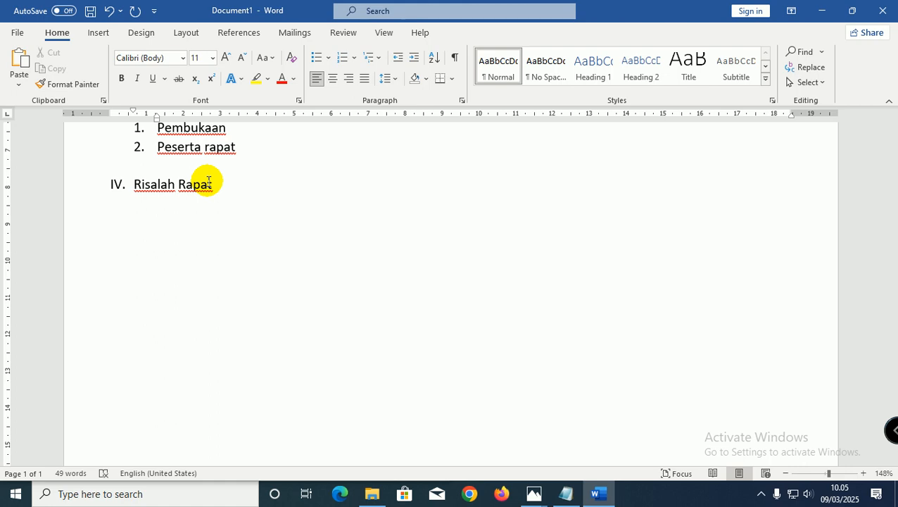
Arrange the Word document and the Tugas 7.jpg sample side by side, with the sample enlarged around its Risalah Rapat section.
key(super+Right)
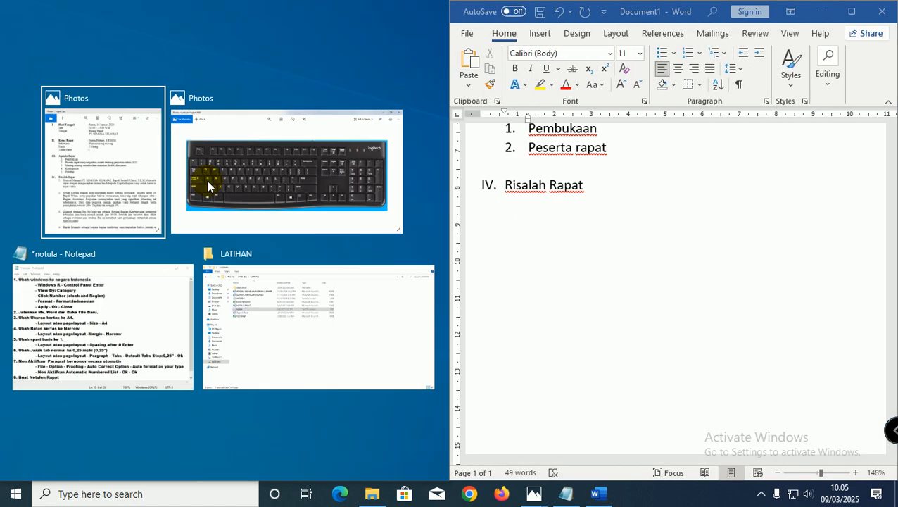
click(138, 189)
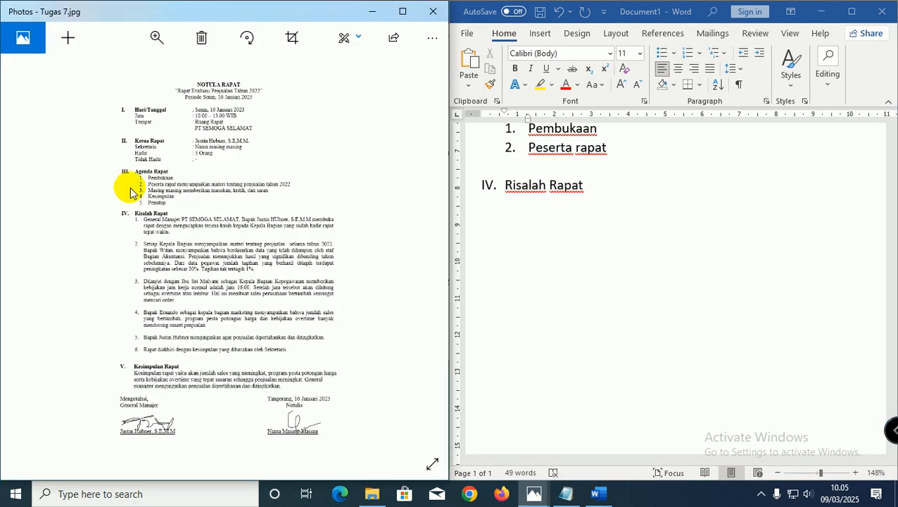
scroll(190, 247, up, 3)
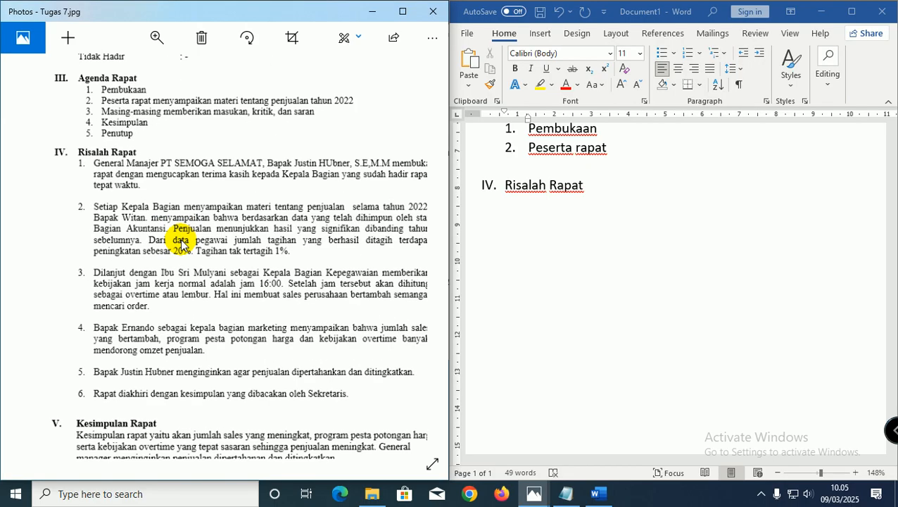
Start item "1." under Risalah Rapat with the tabbed text "General manajer PT Semoga Selamat, Bapak".
click(524, 209)
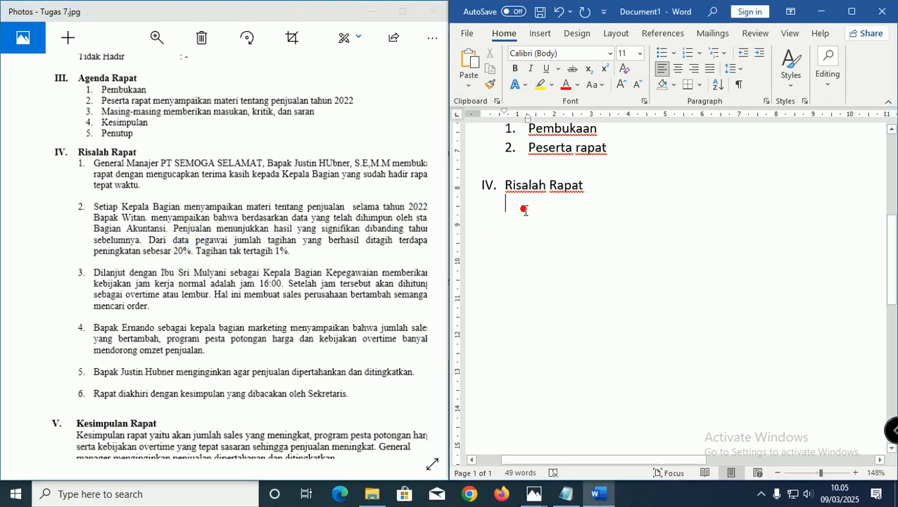
text(1.)
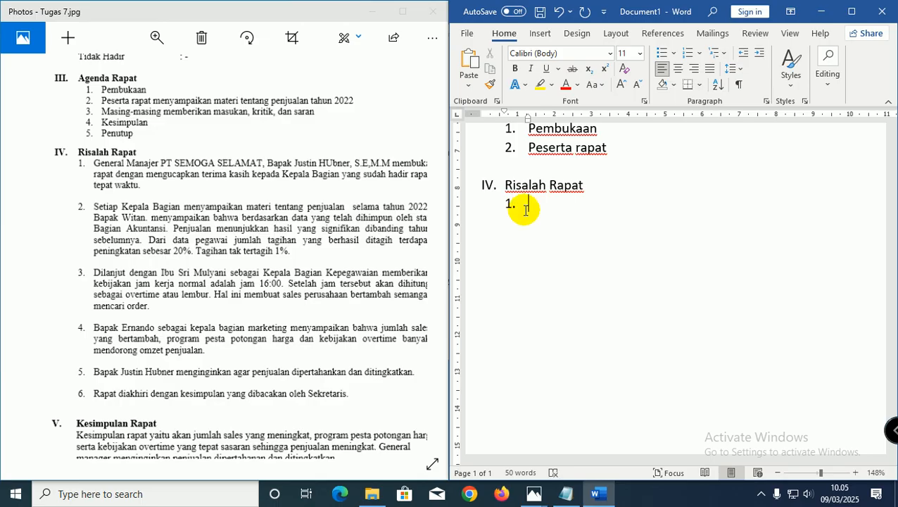
text(General man)
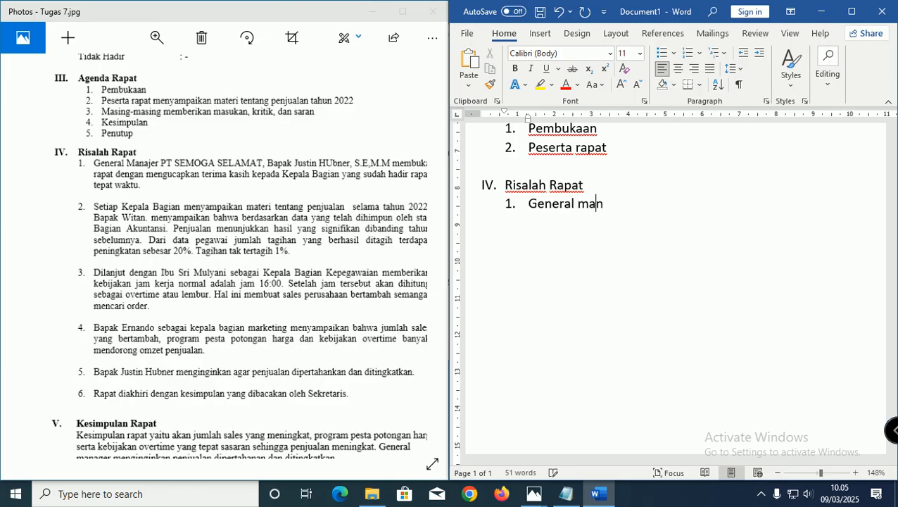
text(ajer PT Se)
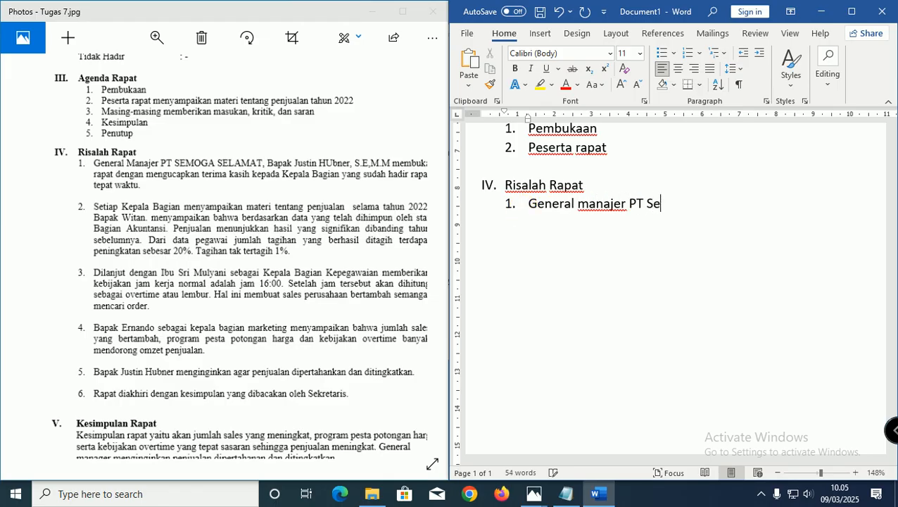
text(moga Selam)
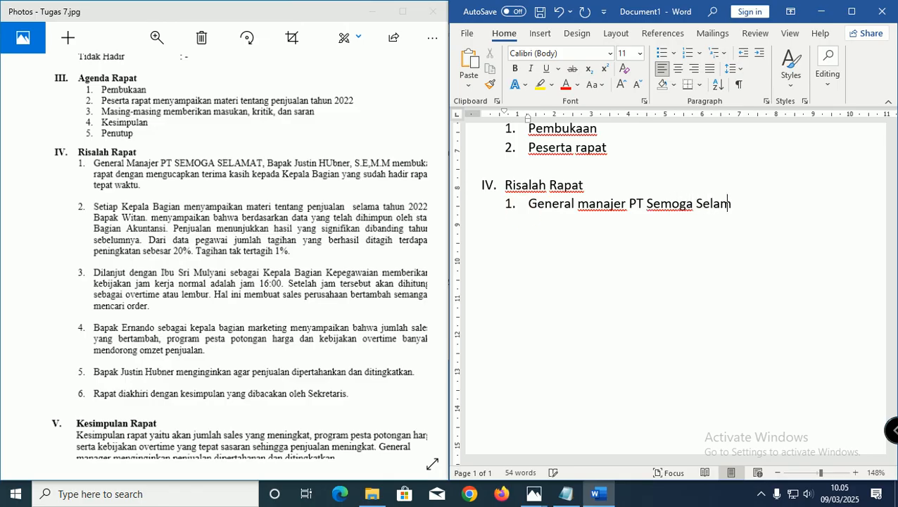
text(at, Bapak)
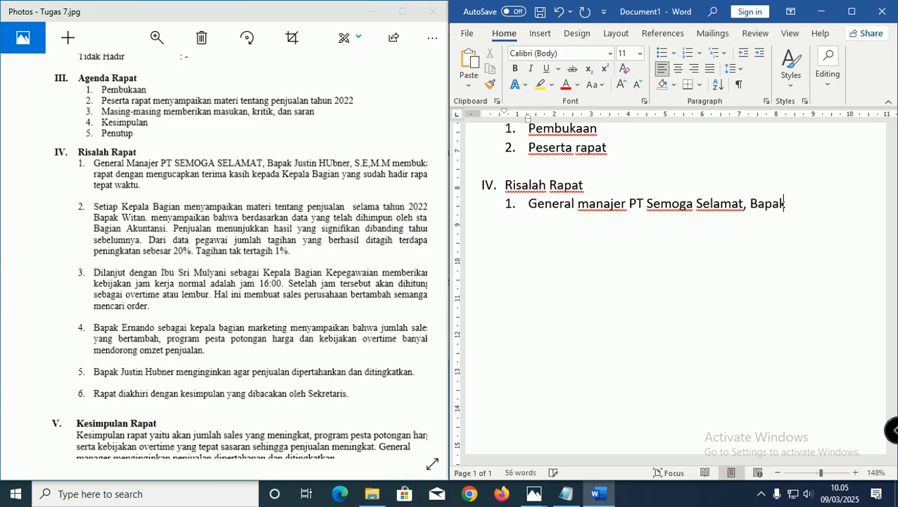
Continue item 1 with the general manager's full name, the titles "S.E., M.M." and the word "membuka", following the sample.
text( Justin Hubner)
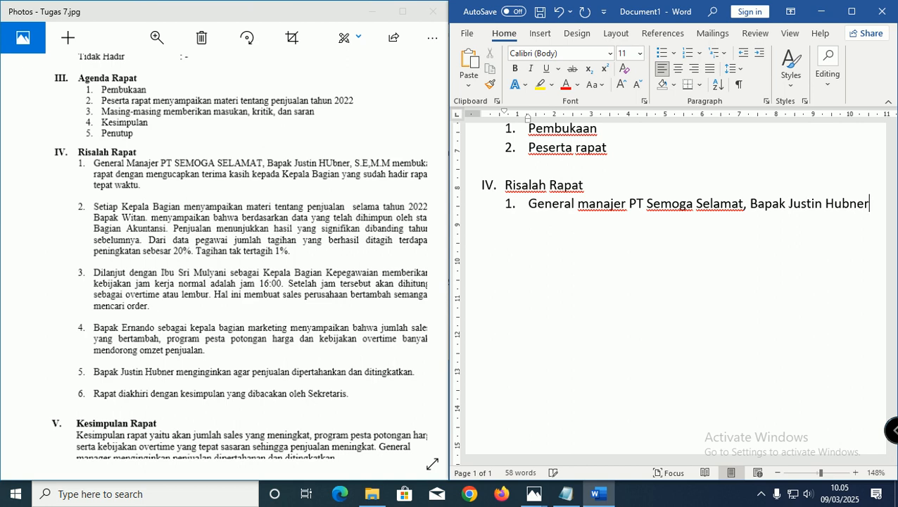
text(, S.)
click(525, 210)
text(E., M.M. mem)
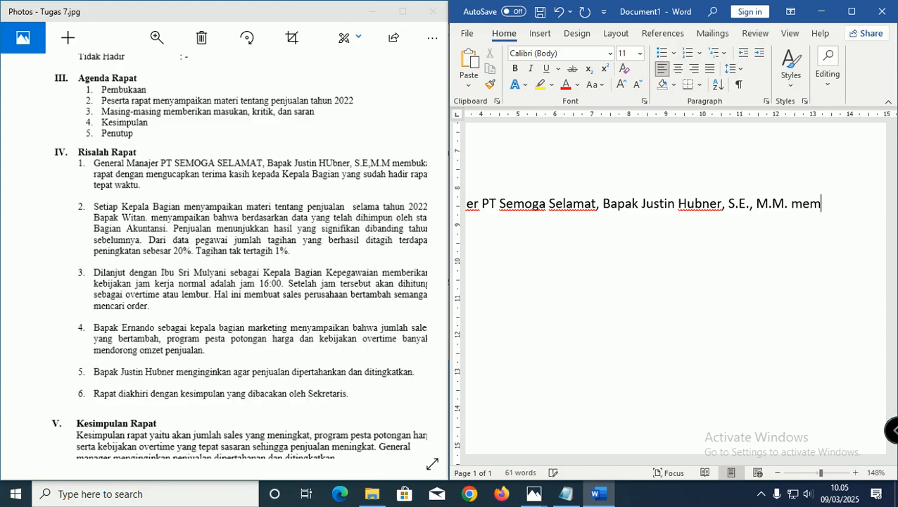
drag(316, 204, 252, 201)
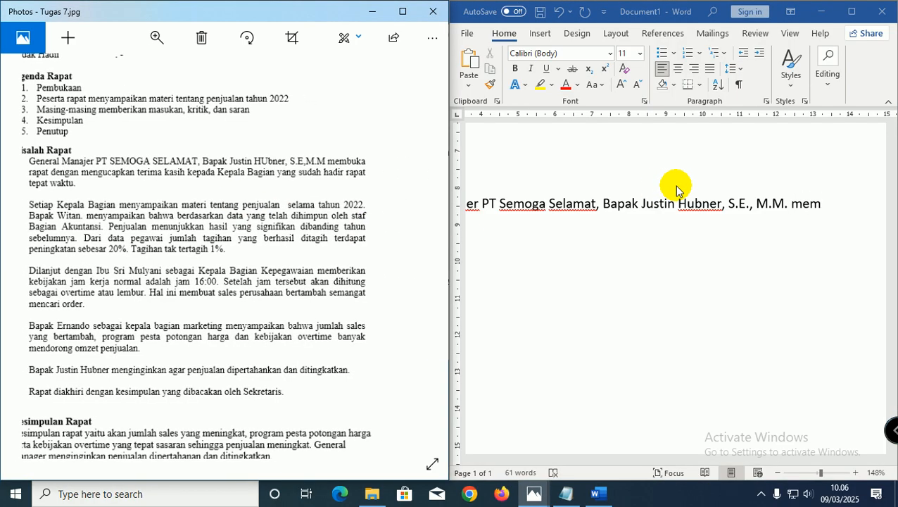
click(821, 202)
text(buka)
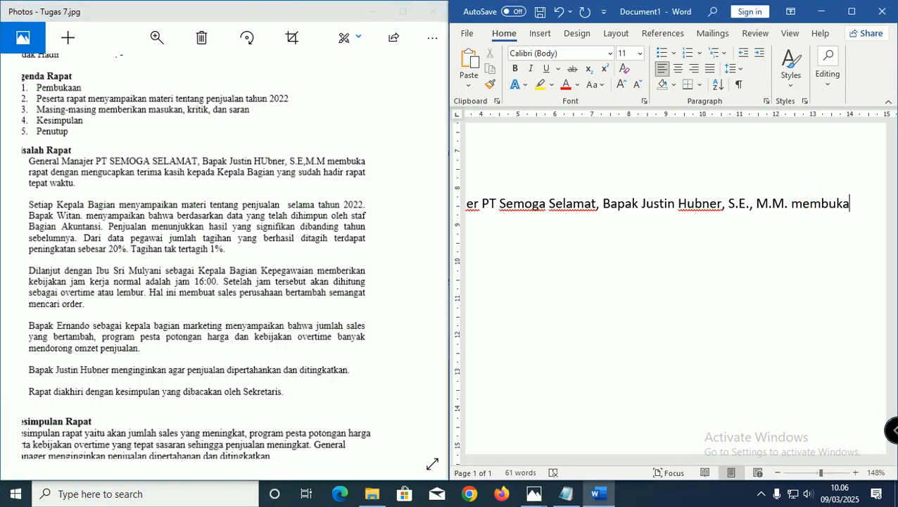
Continue the sentence of item 1 with "rapat dengan mengucapkan terimakasih", following the sample.
drag(171, 163, 197, 182)
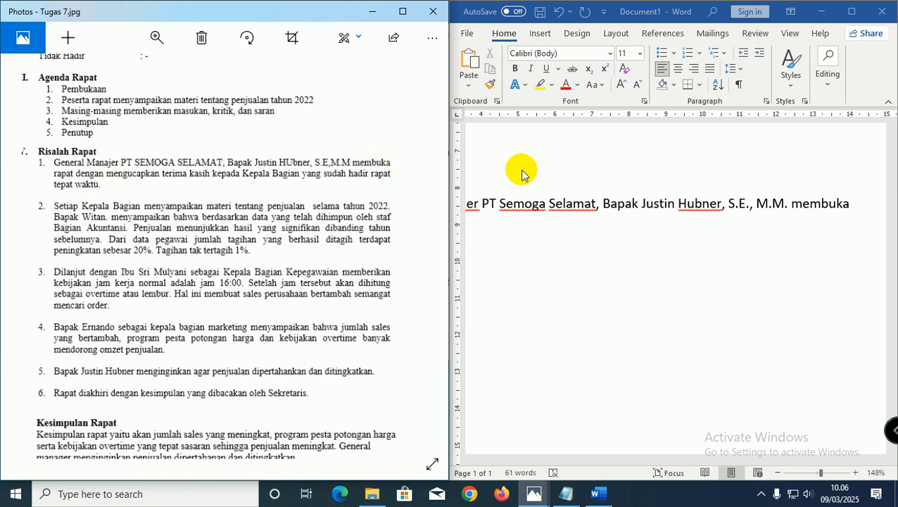
click(852, 205)
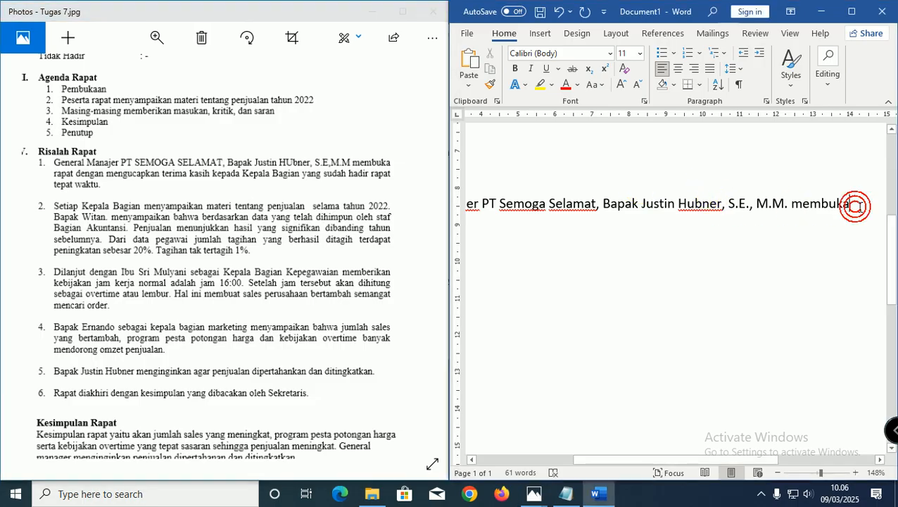
text(r)
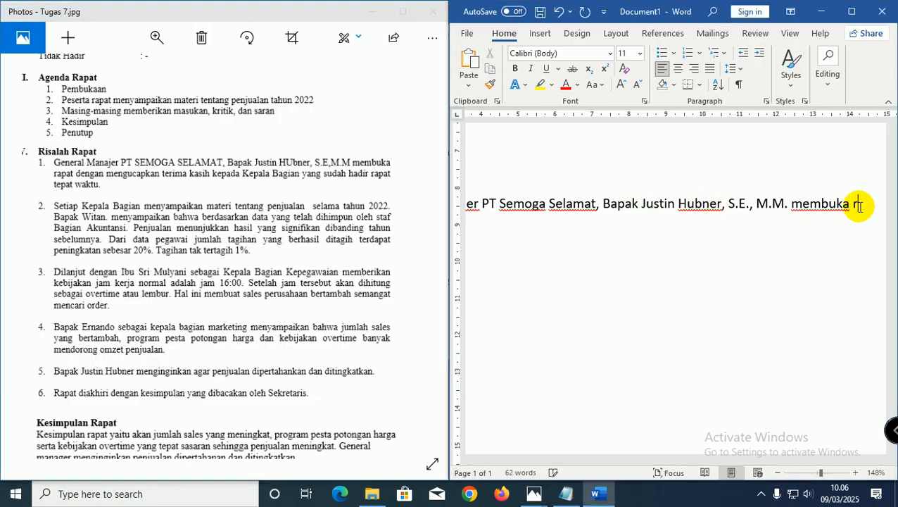
text(apat )
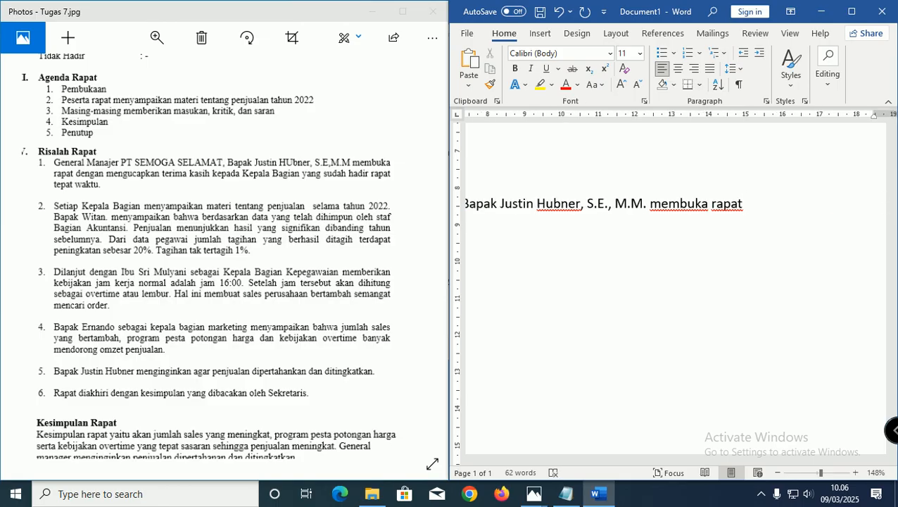
text(dengan mengu)
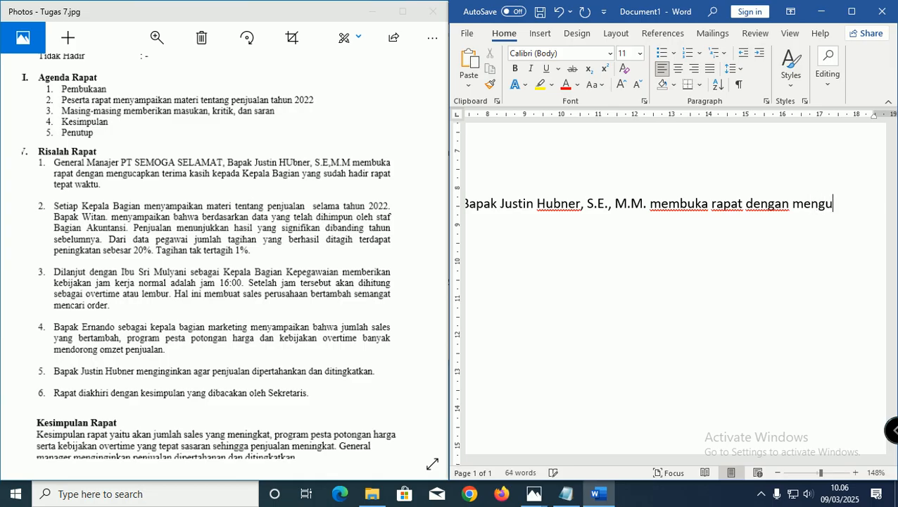
text(capkan )
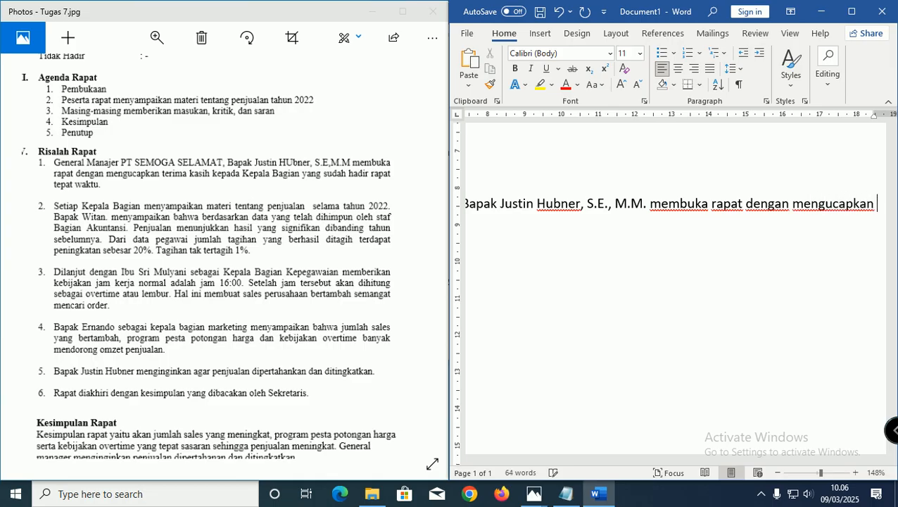
text(terim)
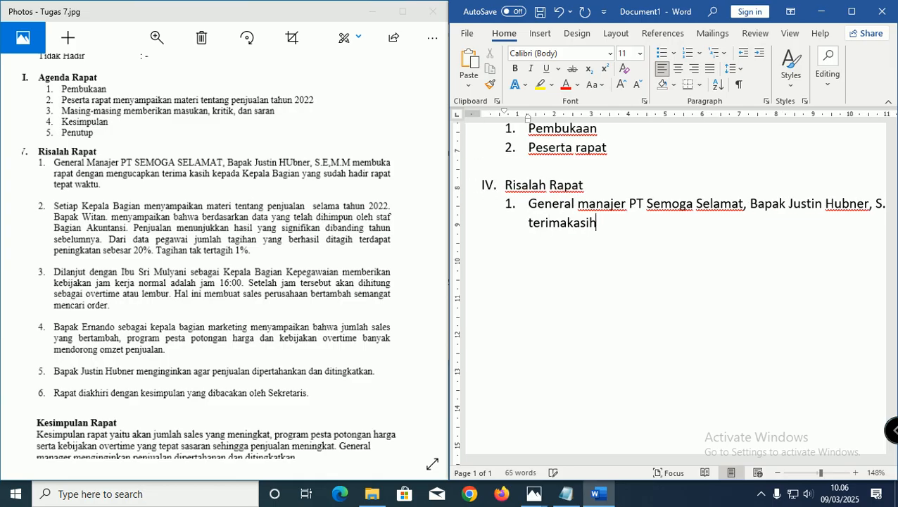
text(akasih)
Extend item 1 with random placeholder words until the paragraph wraps onto a third line.
text(jsdh jshd jshd sjhd jshd jshd js)
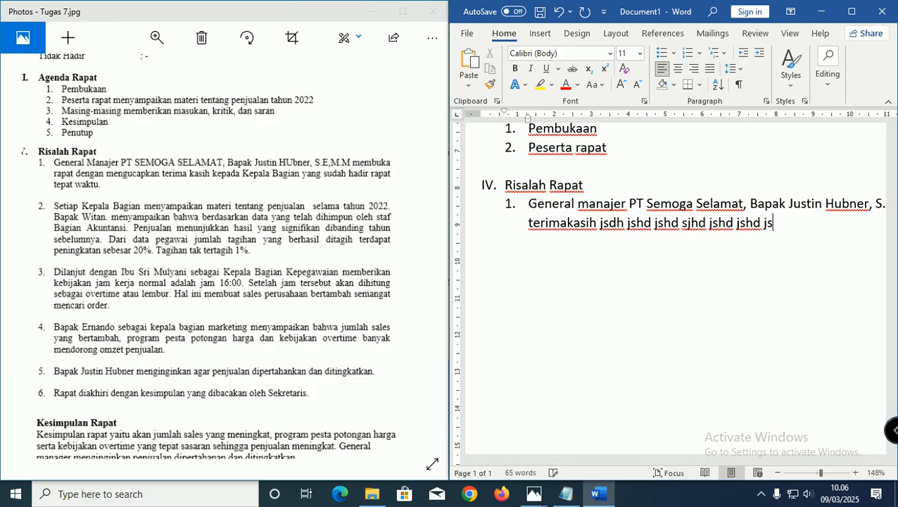
text(hd jsdh jsh djs hdjshd jsh djs hdjshd jsh djshd js)
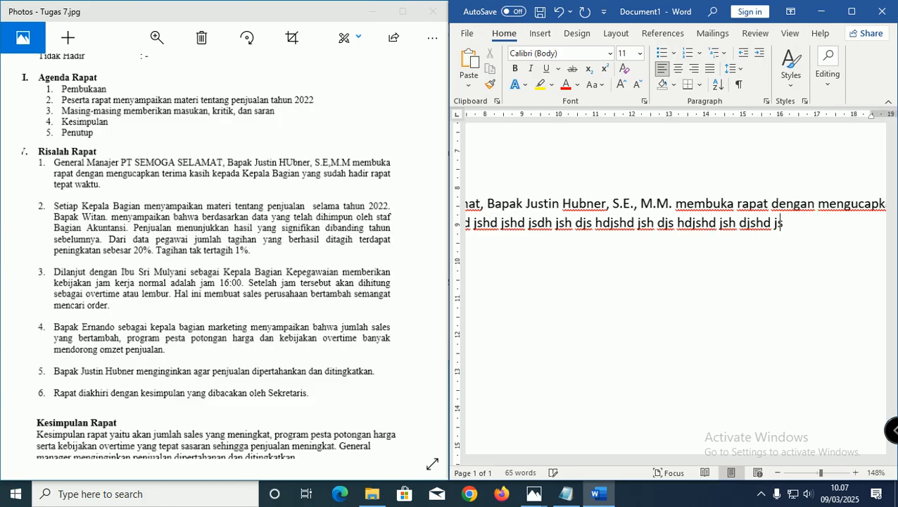
text(d hjsd hsjd jsh djsh djsh jsh djsh djsh sjhd js)
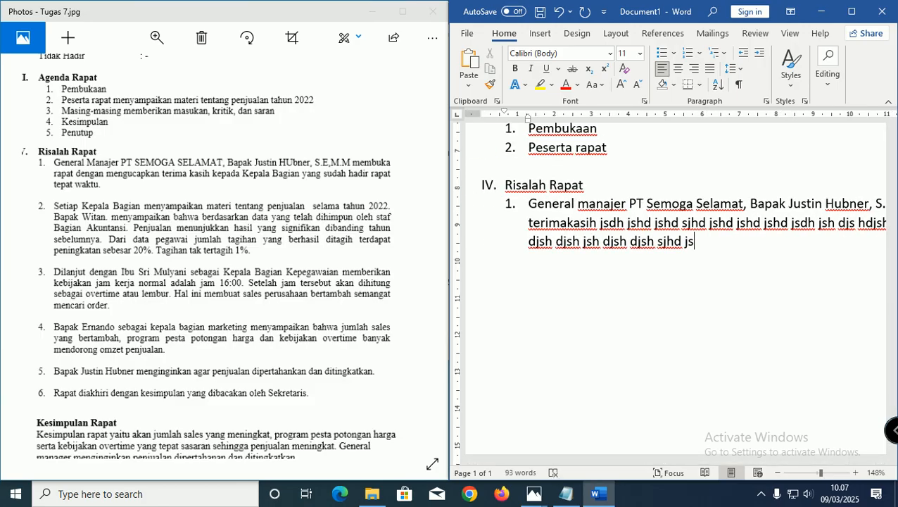
Add item "2." with tabbed random placeholder text running onto a third line, and maximize the Word window.
key(Return)
text(kcvj kcjv ckjvcxkv jckvj ckx vjckj vck)
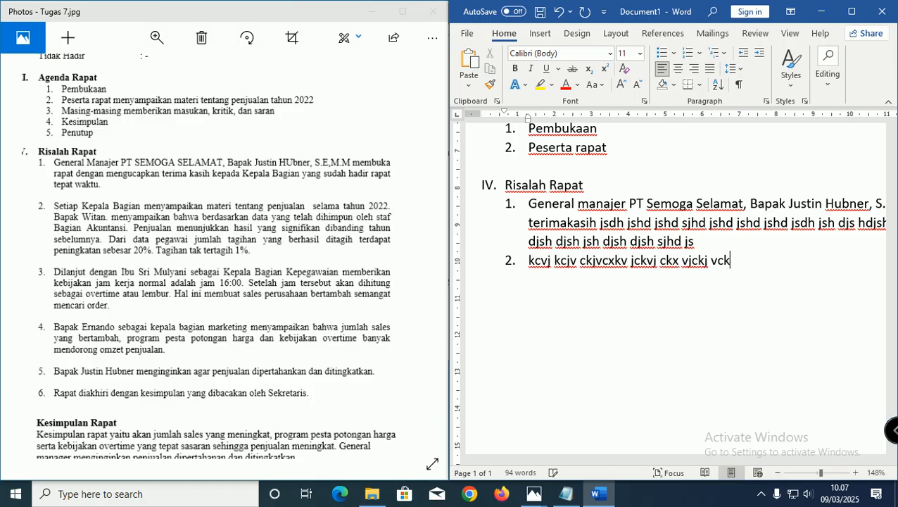
text(j vckxjv kcjv kcxjv kcxj vckvj kxcj vkc jvkcxjv kcx)
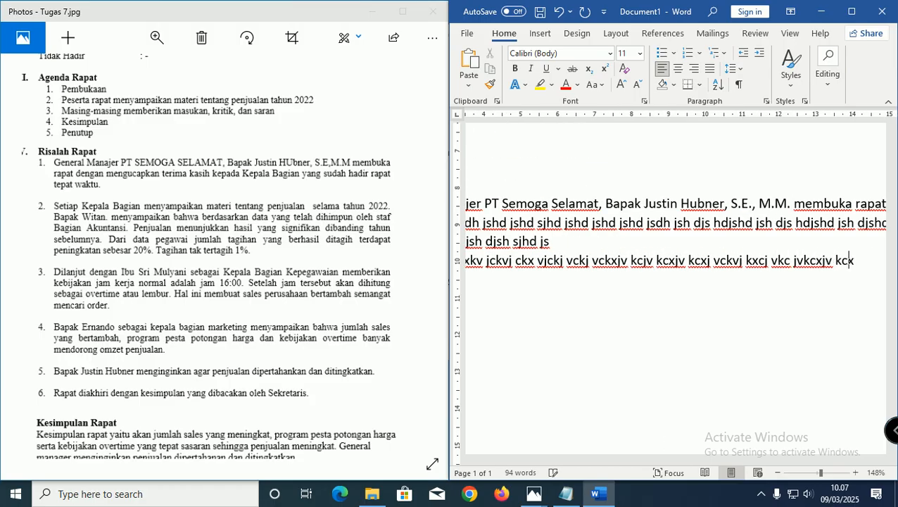
text(jv kcxjv kcxvj kcx jkv kcxj vk vckjv kcj v)
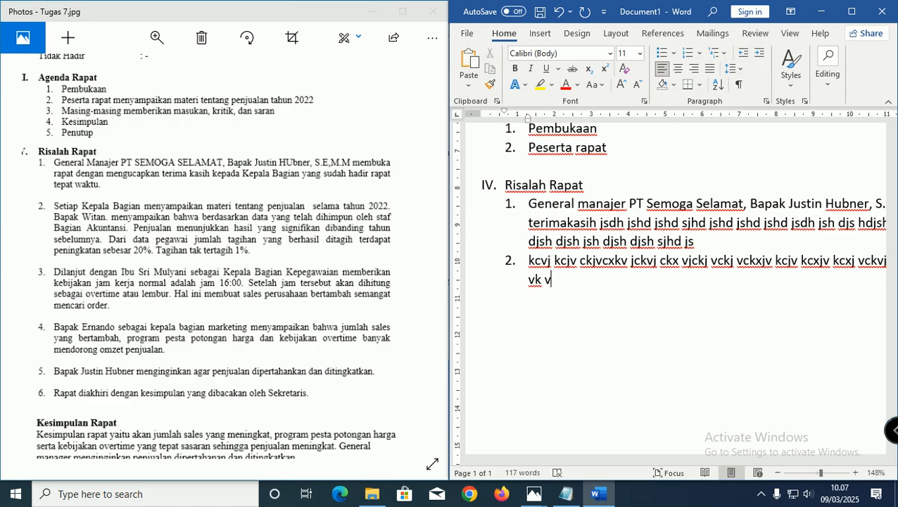
text(kcxj vkcx jvckjv ckx jvck ck jck vjck jckx)
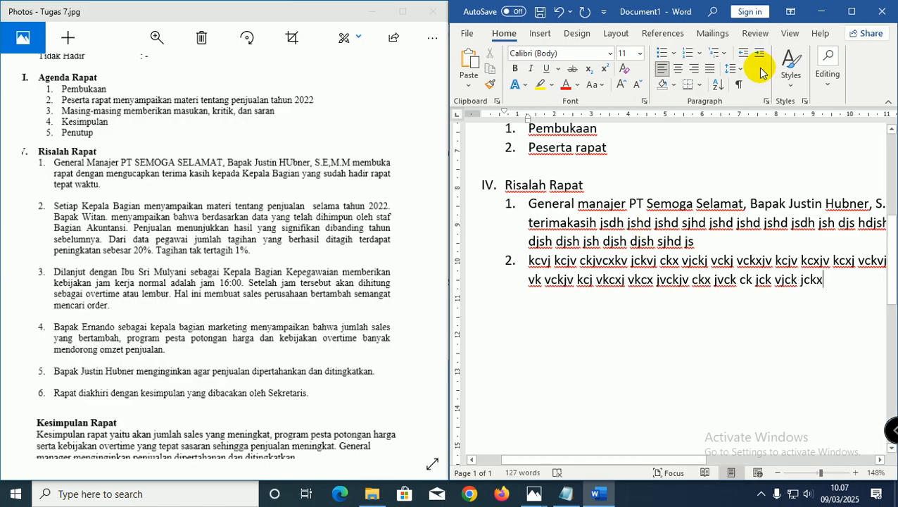
click(851, 12)
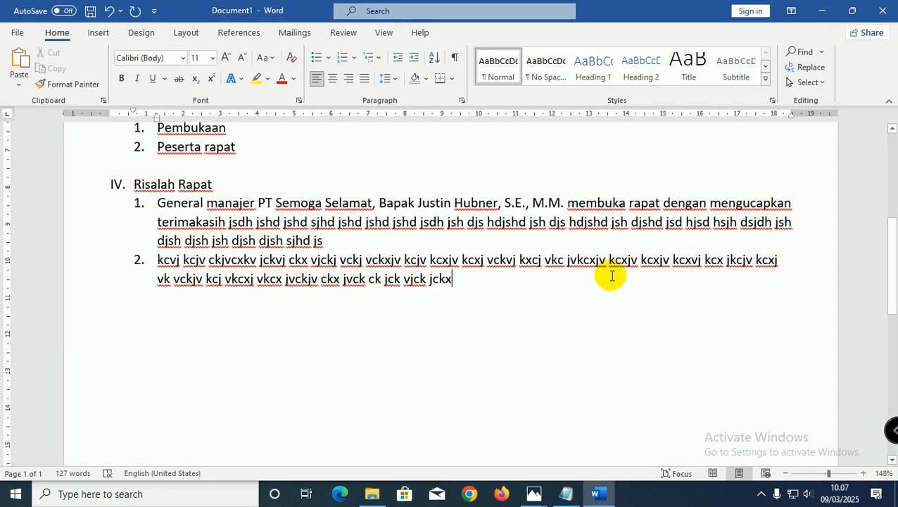
text(kkvc kv bkvbj kvcj bkvjb kvbjvkcbj cvkj bkvcbj cvkbj vkjb vkjb vkb jvk bjkvvk)
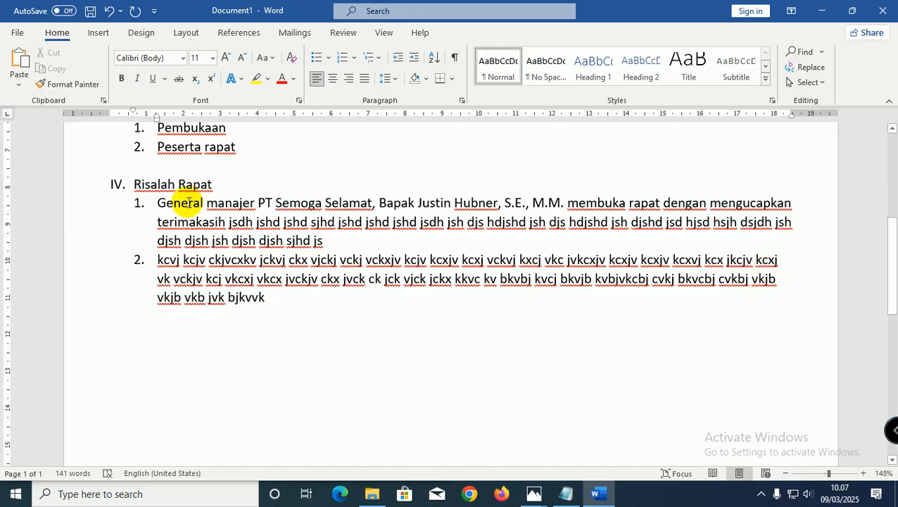
Justify the paragraph of item 1 under Risalah Rapat.
click(354, 223)
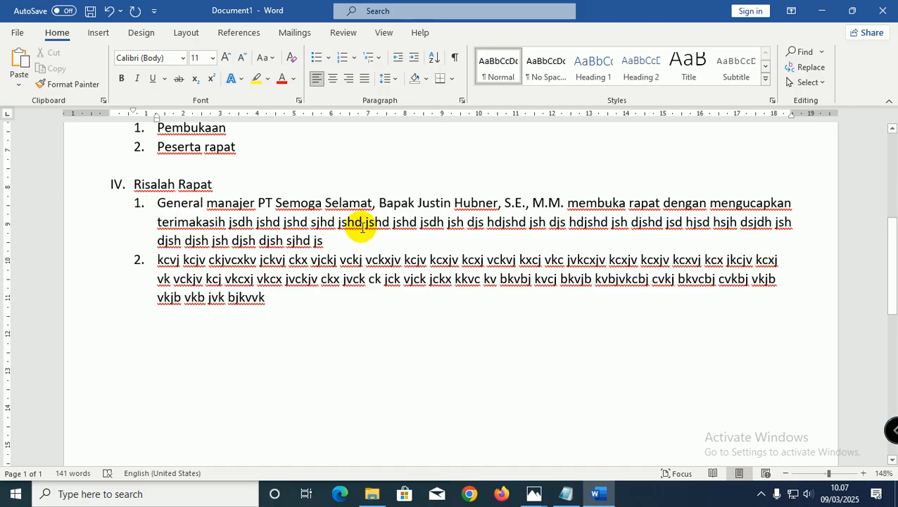
key(ctrl+j)
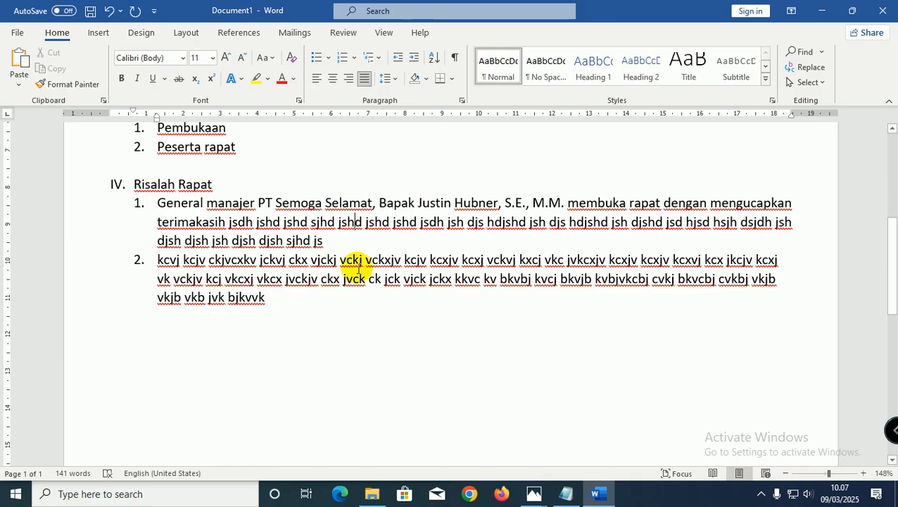
Justify the paragraph of item 2 under Risalah Rapat and place the cursor at the end of its text.
click(368, 279)
key(ctrl+j)
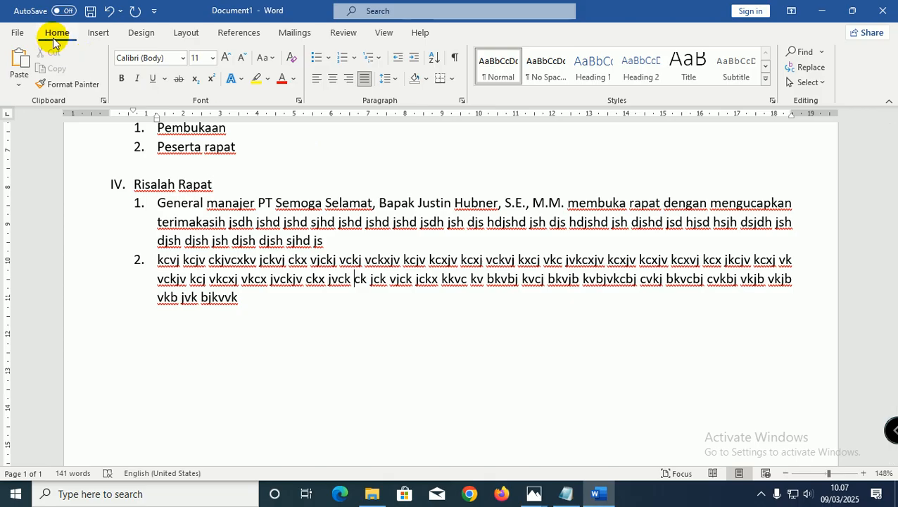
click(364, 82)
click(363, 81)
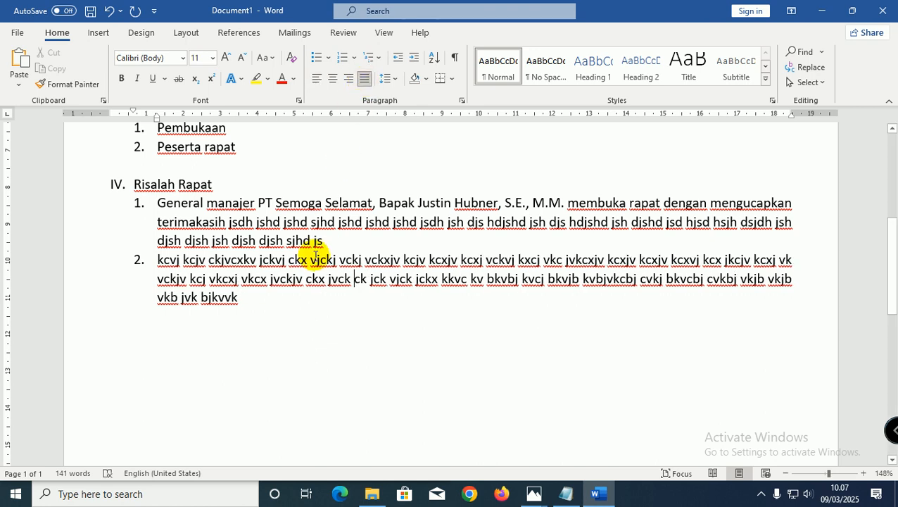
click(285, 294)
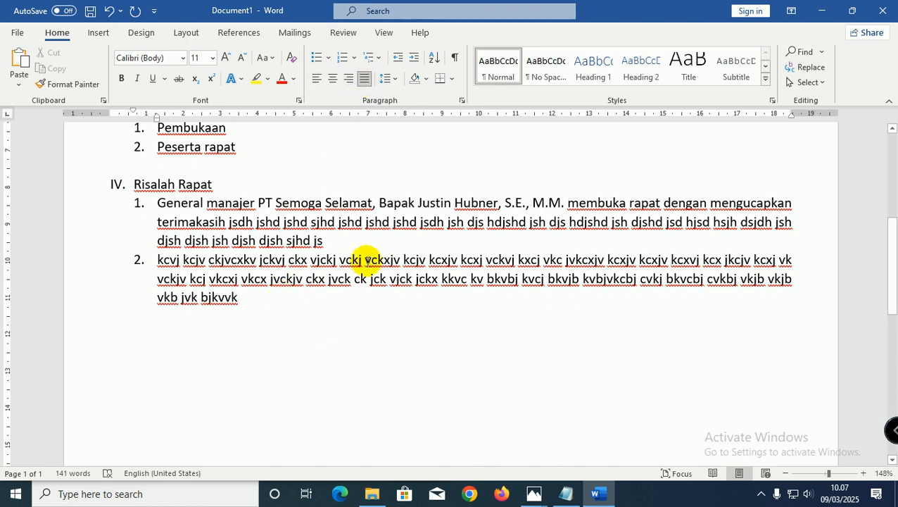
Following the sample, add the tabbed heading "V. Kesimpulan" one blank line below item 2, with its indent reduced to the section heading level.
key(super+Right)
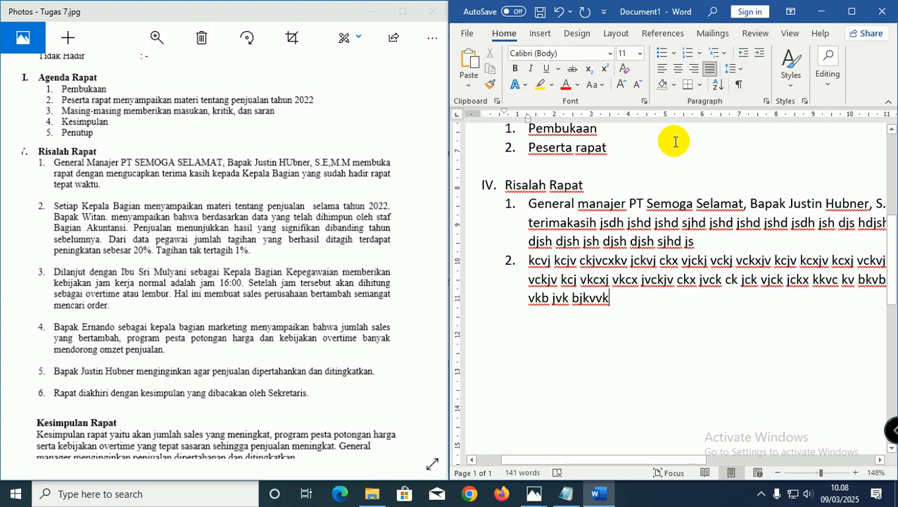
drag(141, 391, 180, 255)
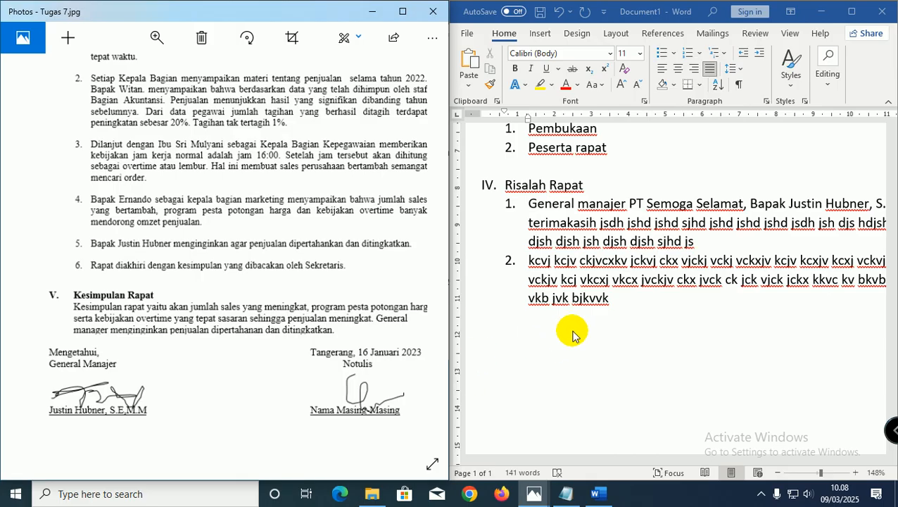
click(614, 299)
key(Return)
key(Return)
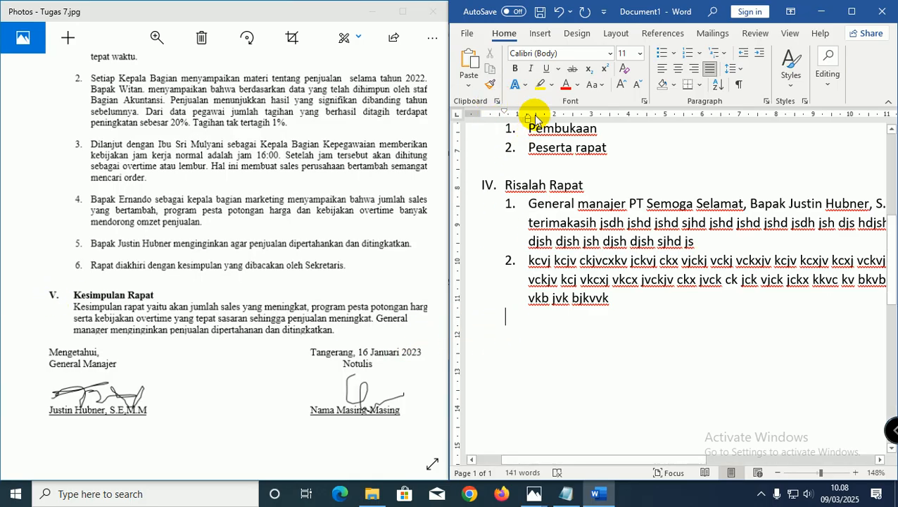
click(852, 12)
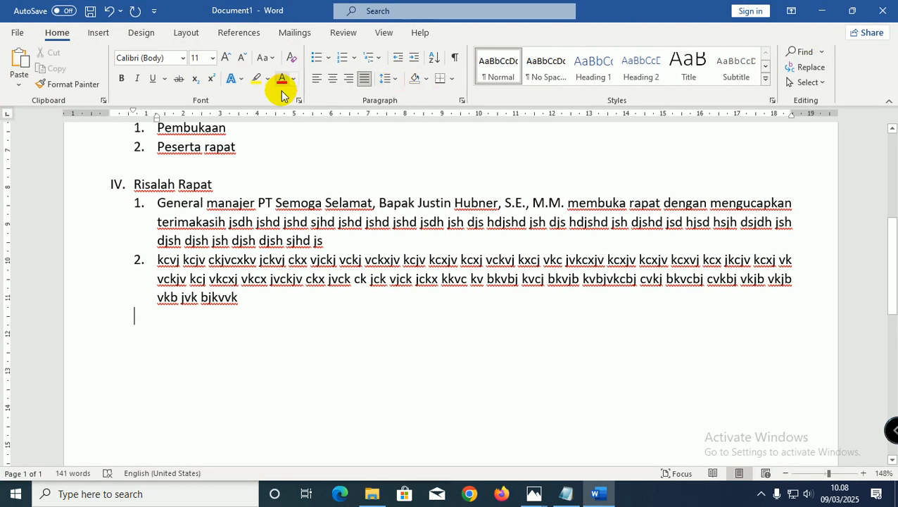
click(397, 61)
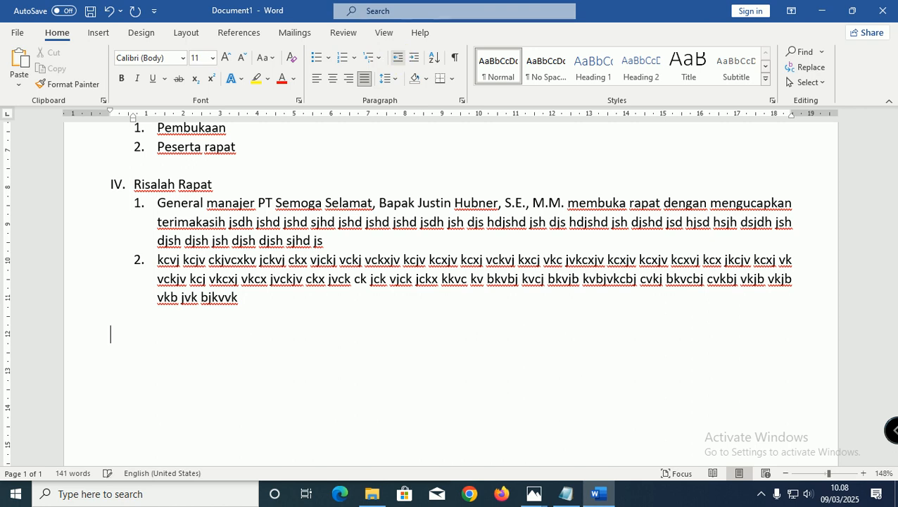
text(v)
key(BackSpace)
click(394, 57)
text(V. Kesimpulan)
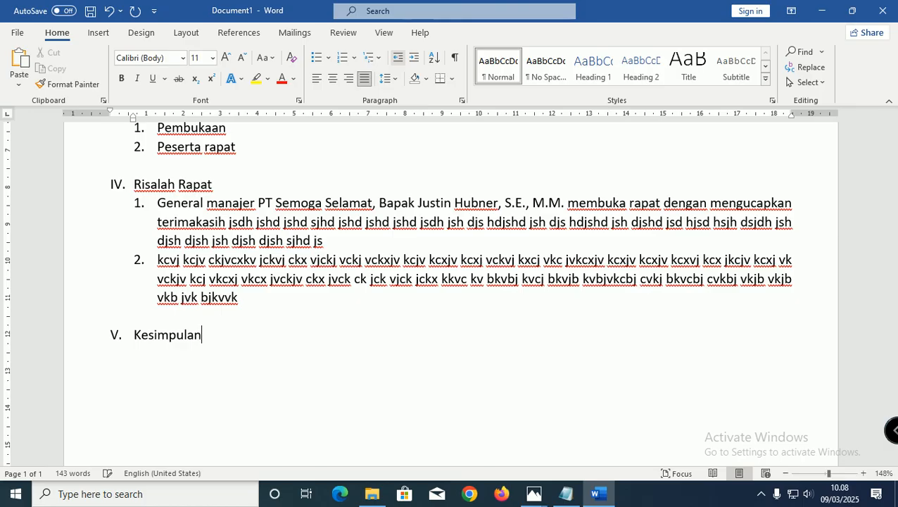
key(Return)
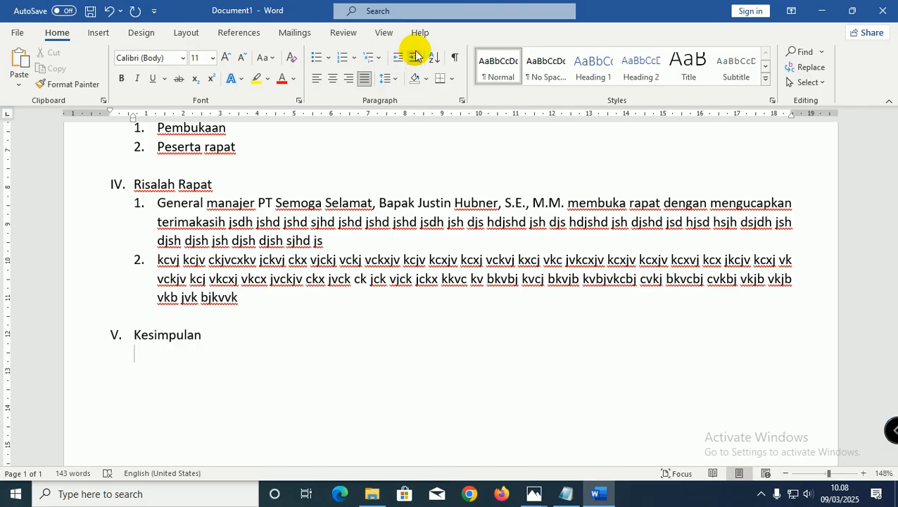
Write the Kesimpulan body paragraph beginning with "Kesimpulan" and fill it with random placeholder words until it wraps onto a third line.
key(super+Right)
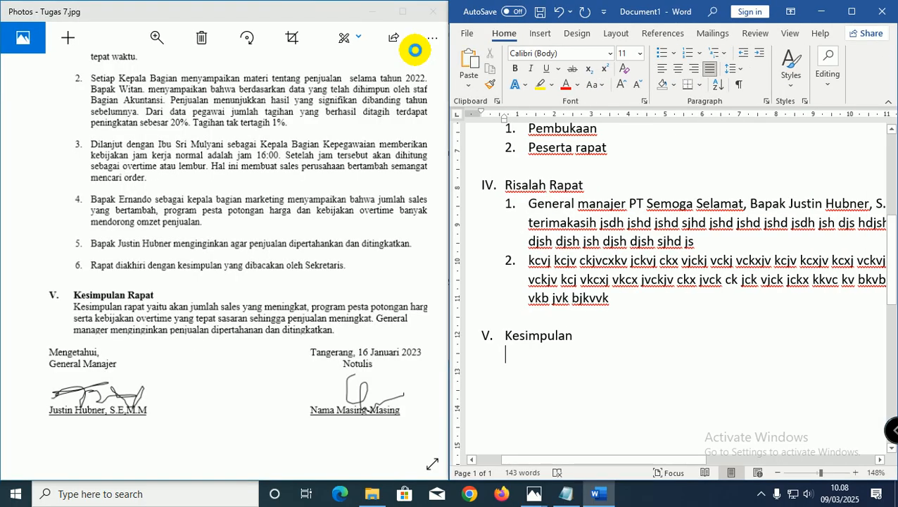
text(esim)
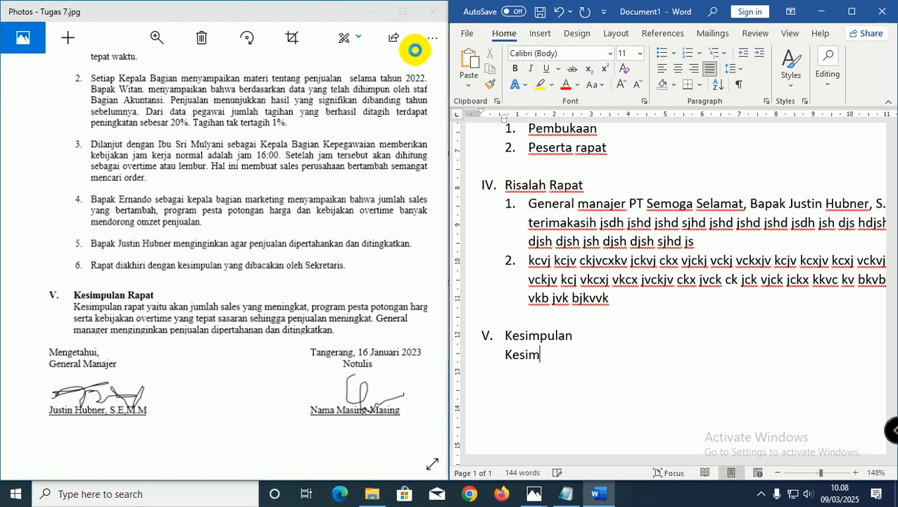
text(pulan jdhjdxfh)
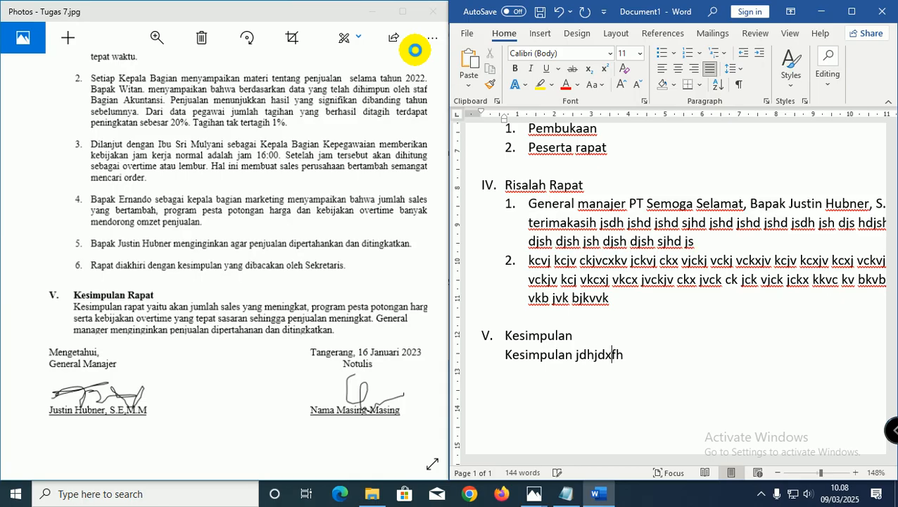
text( jdhfjd hjcxhv jxchv jcxvh jchv jchv jcxhv jcxhv)
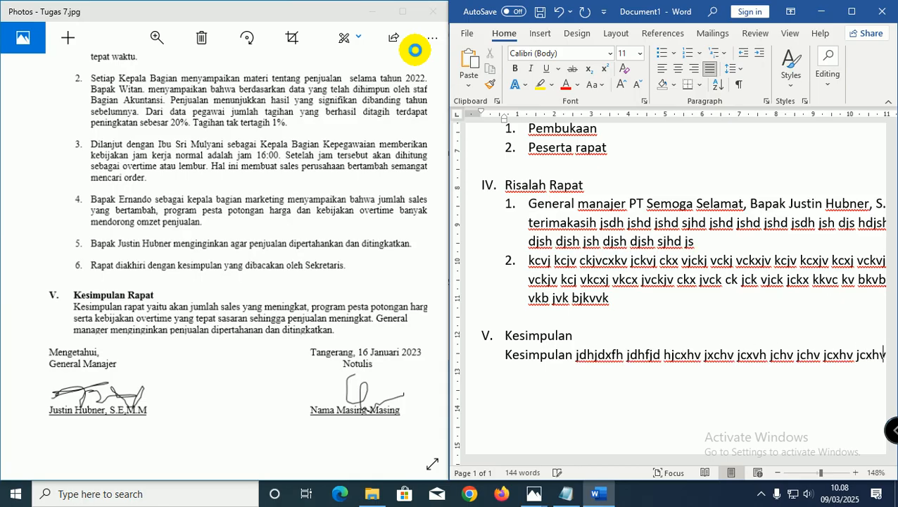
text( jchv jcxvh cjxhv cjxhv jch vjch vjcxh jcxh vjcxh vjcxh vjcxh vjcxh vjchv jcxh)
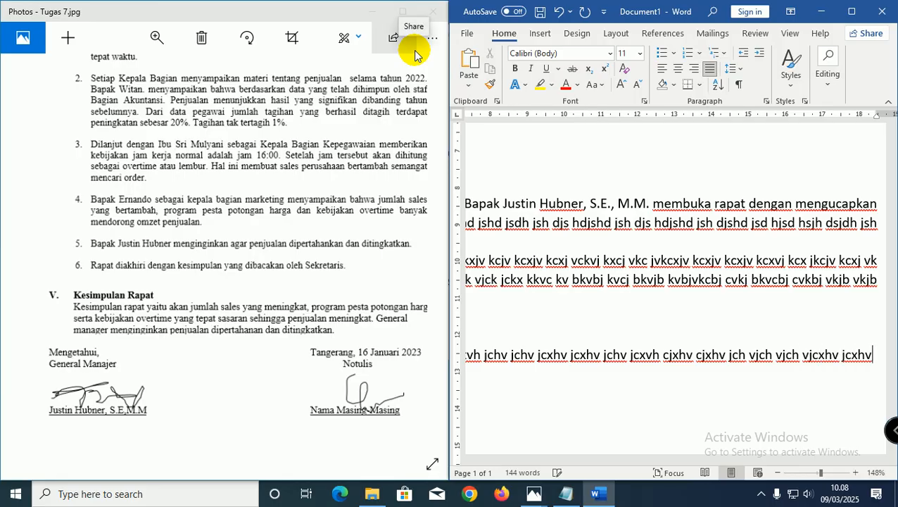
text(v jcxhv jcxh vjc)
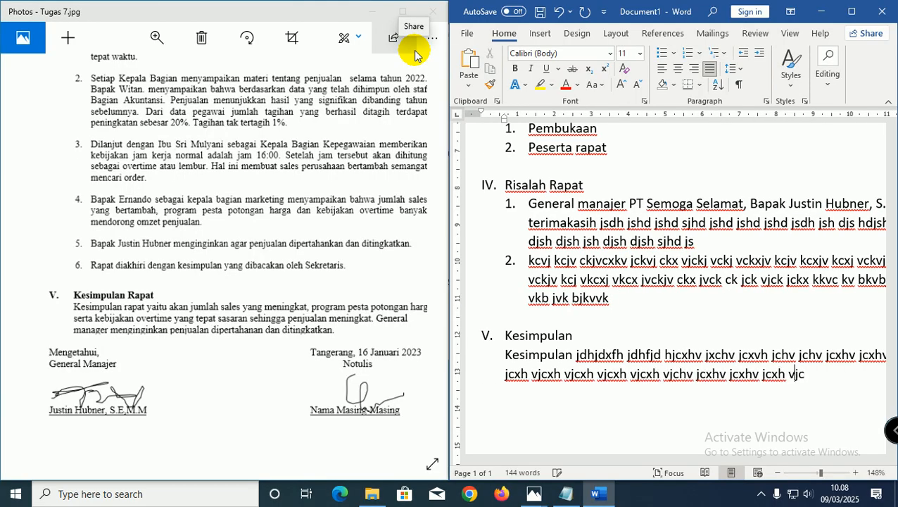
text(xh vjcxvh cjxh vjchv jch vjchv jcxh vjc hvcjx vhcj vhjc hvjcx)
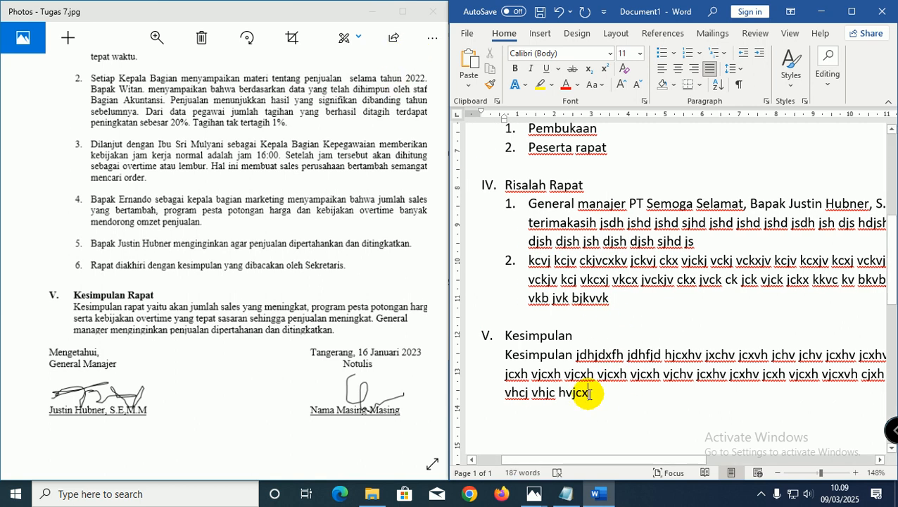
Start the signature block one blank line below the Kesimpulan paragraph, at the heading indent, with the lines "Mengetahui," and "General Manajer".
key(Return)
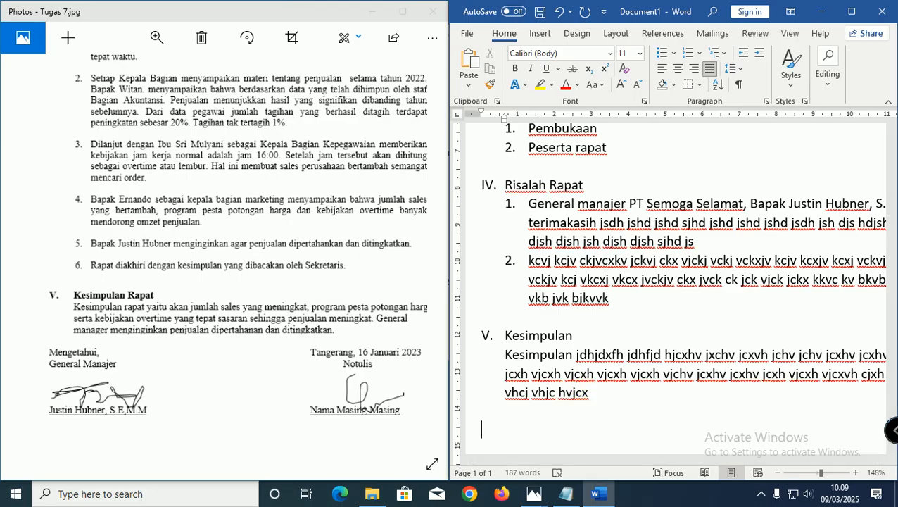
text(Mengetahui)
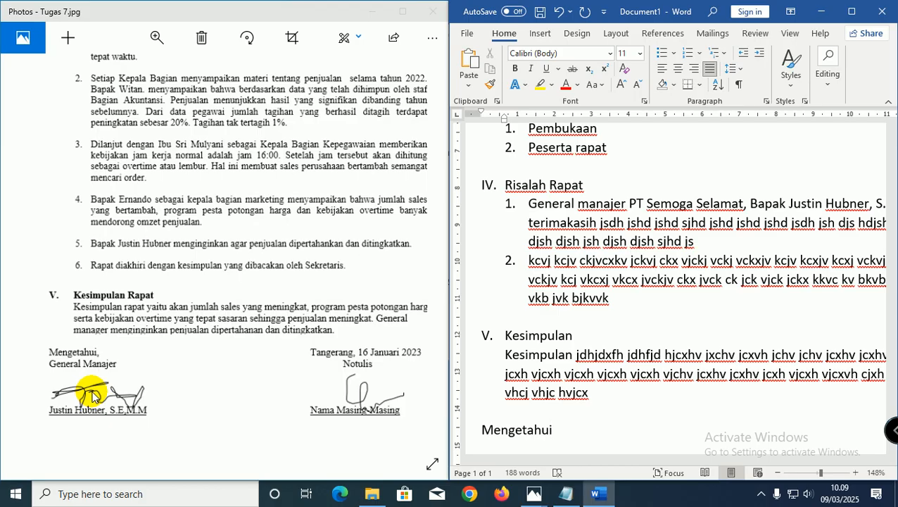
text(,)
key(Return)
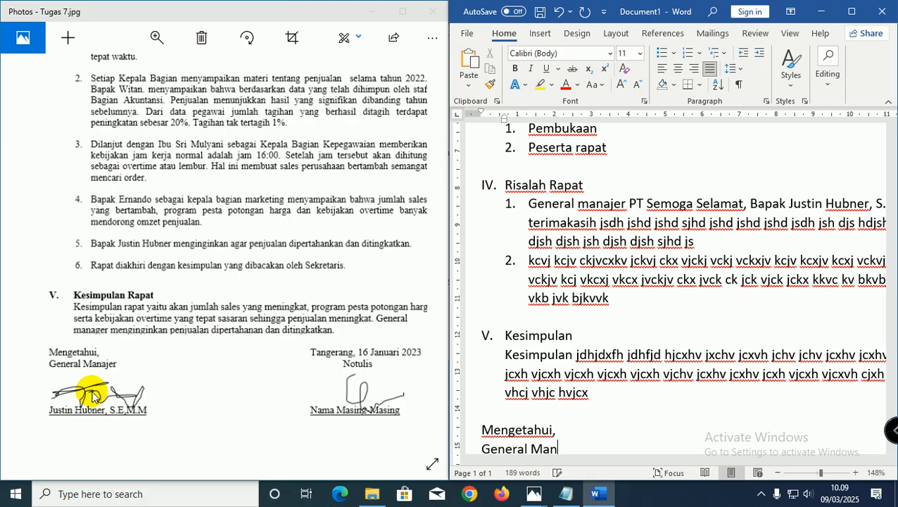
Leave four blank lines for the signature under General Manajer and enter the general manager's full name followed by "S.E.,M.M.".
key(Return)
key(Return)
key(Return)
key(Return)
key(Return)
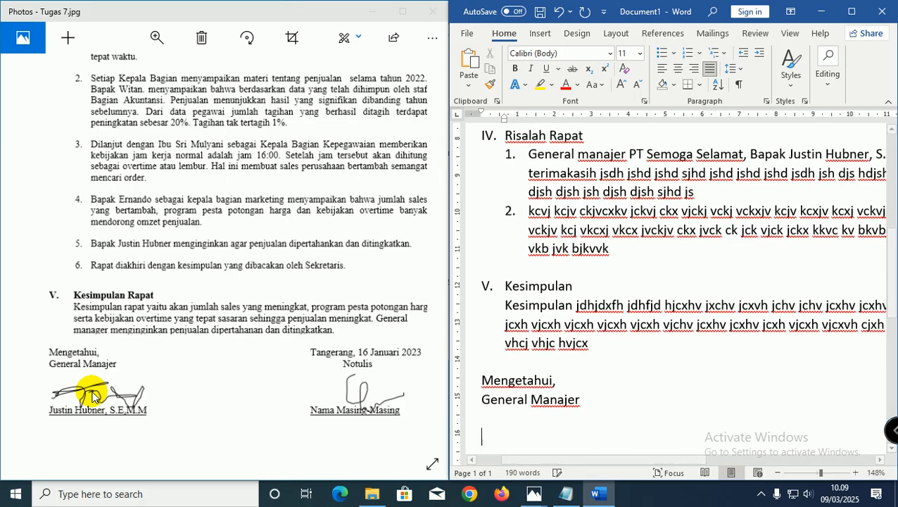
text(Justin)
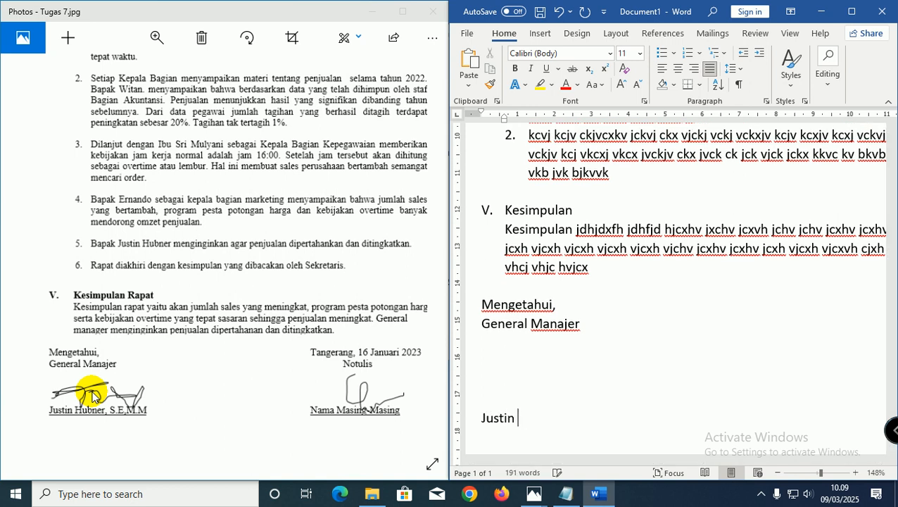
text( Hubner, S.E.,M.M.)
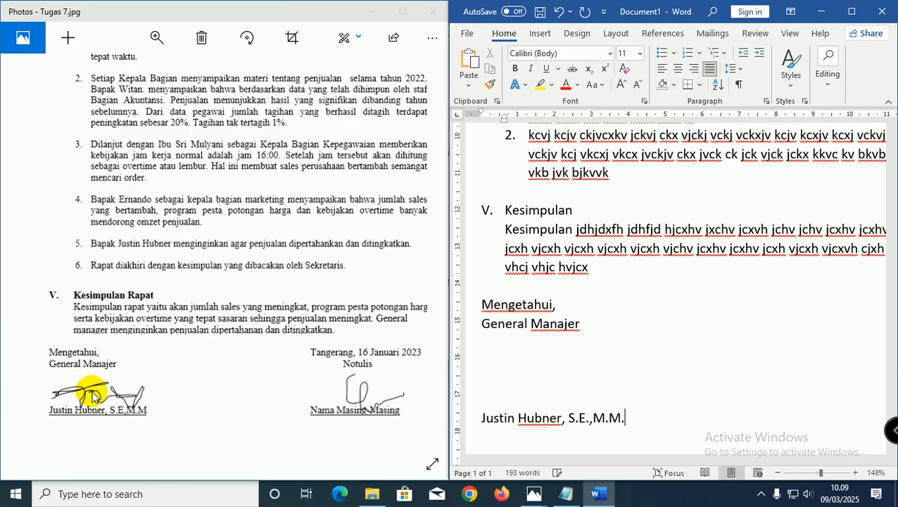
Maximize the Word window and add "Tangerang, 16 Januari 2023" tabbed across to the right half of the "Mengetahui," line.
click(556, 305)
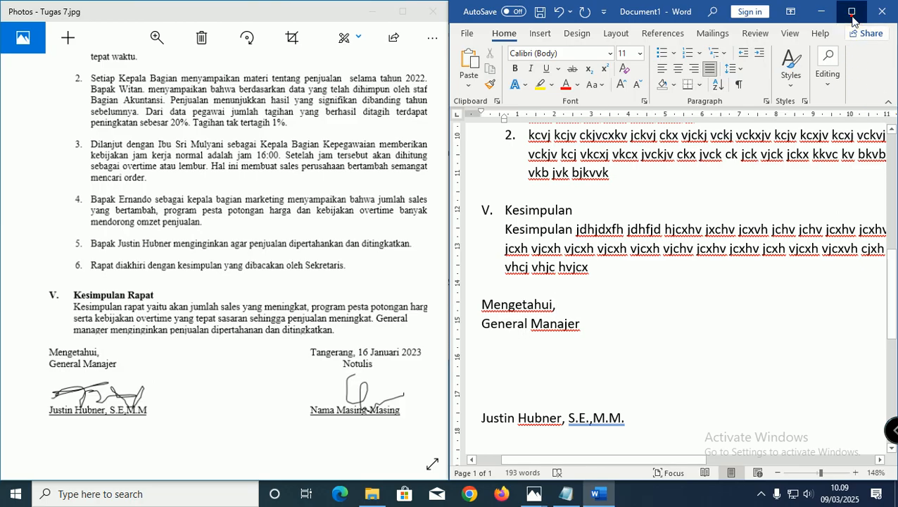
click(852, 12)
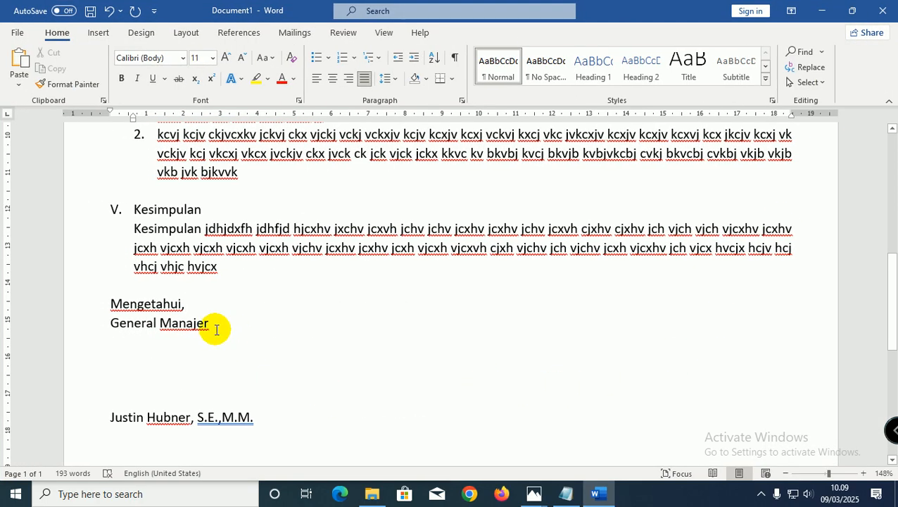
key(Tab)
mouse_move(528, 493)
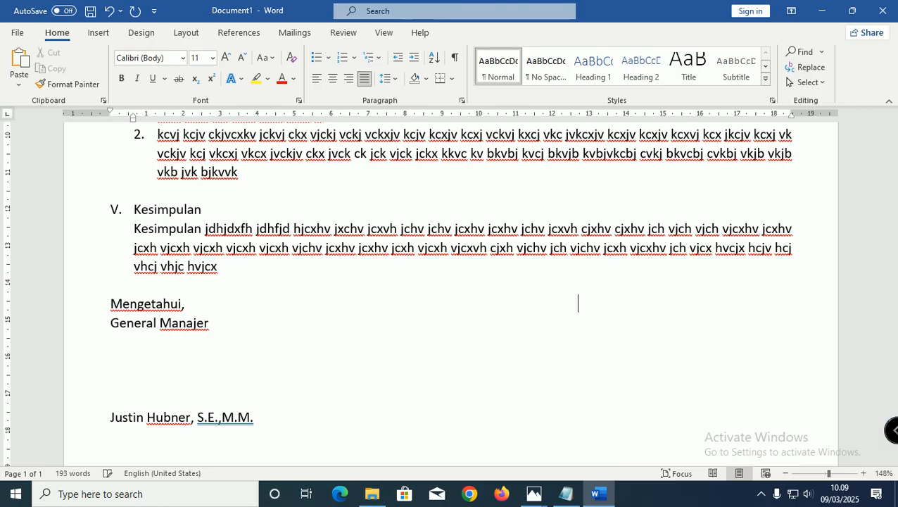
text(Tangerang, 16 )
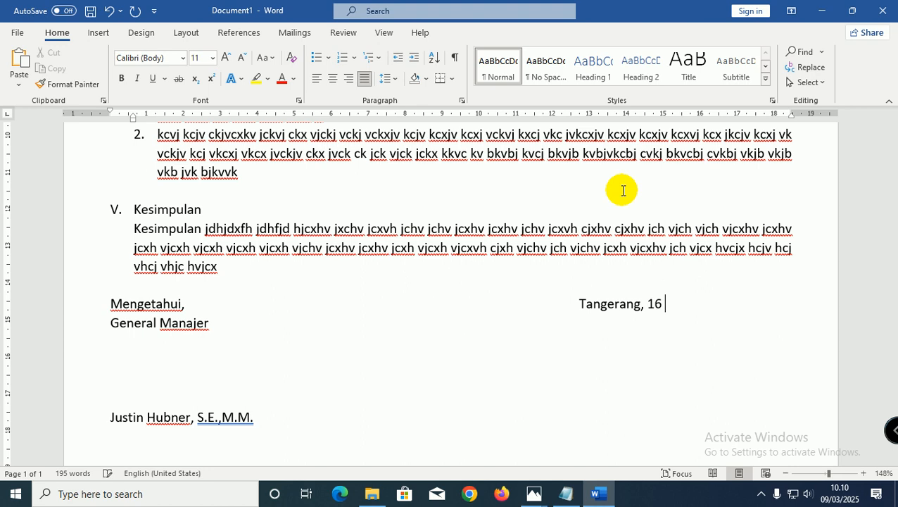
text(Janur)
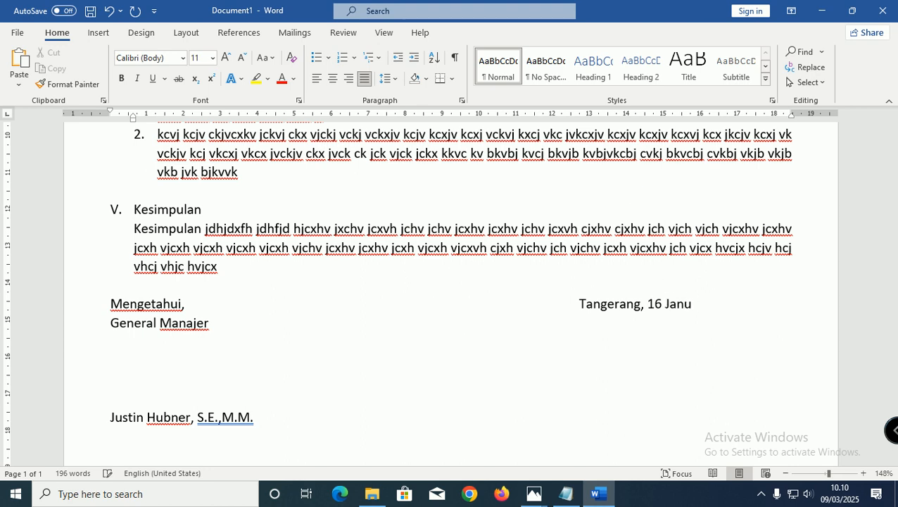
key(BackSpace)
text(ari 2023)
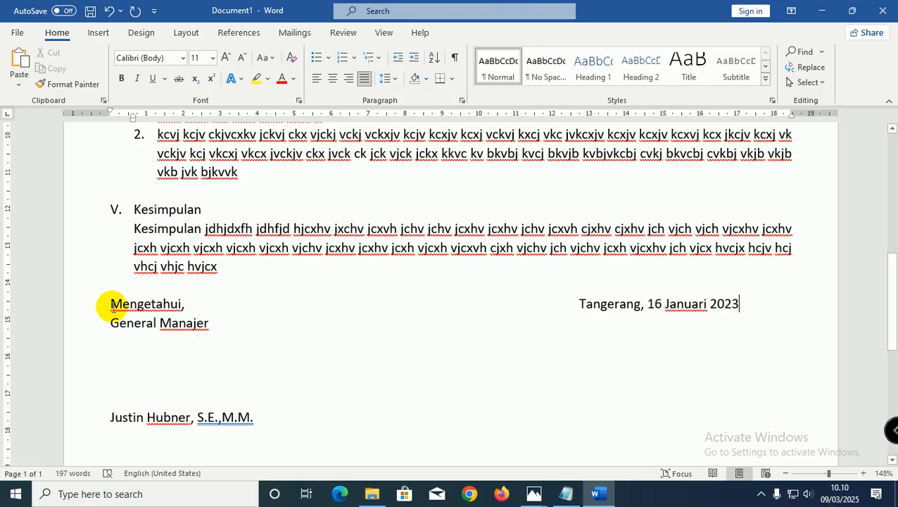
click(112, 328)
key(Return)
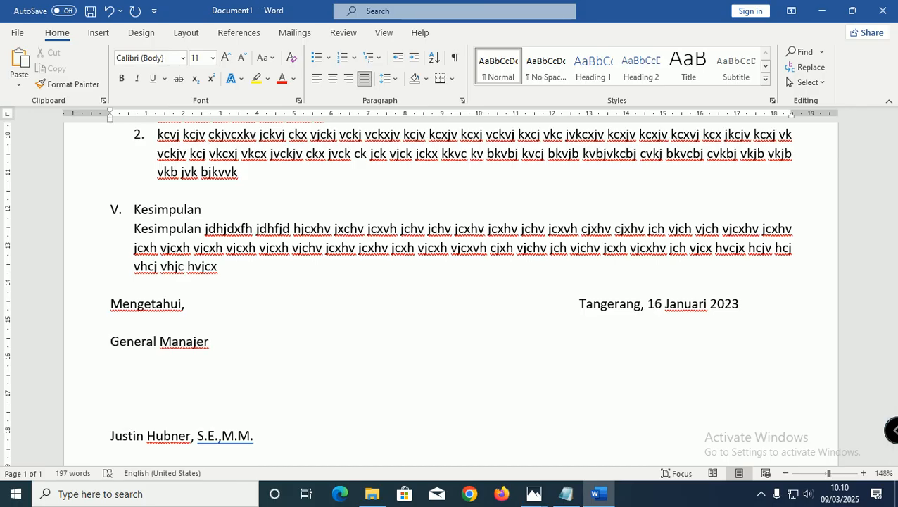
key(BackSpace)
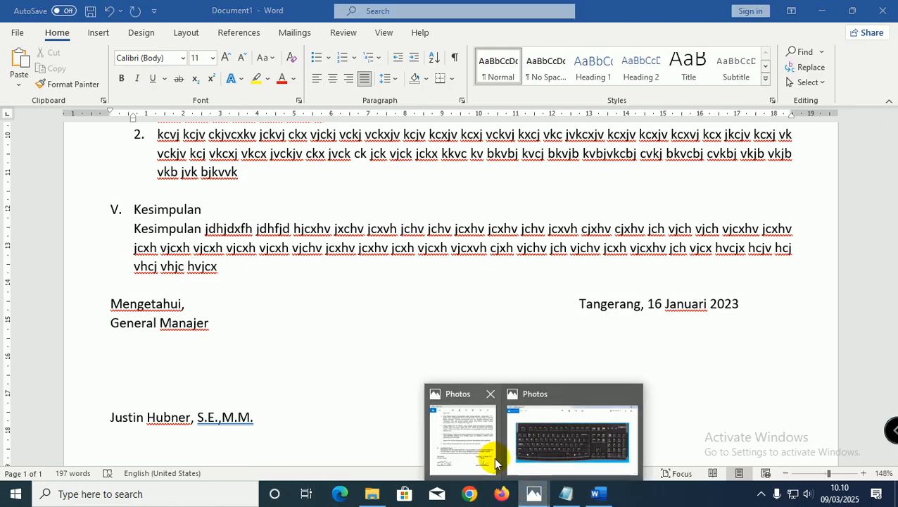
Check the signature block in the sample image and add "Notulis" on the General Manajer line, tabbed to align under Tangerang.
click(496, 454)
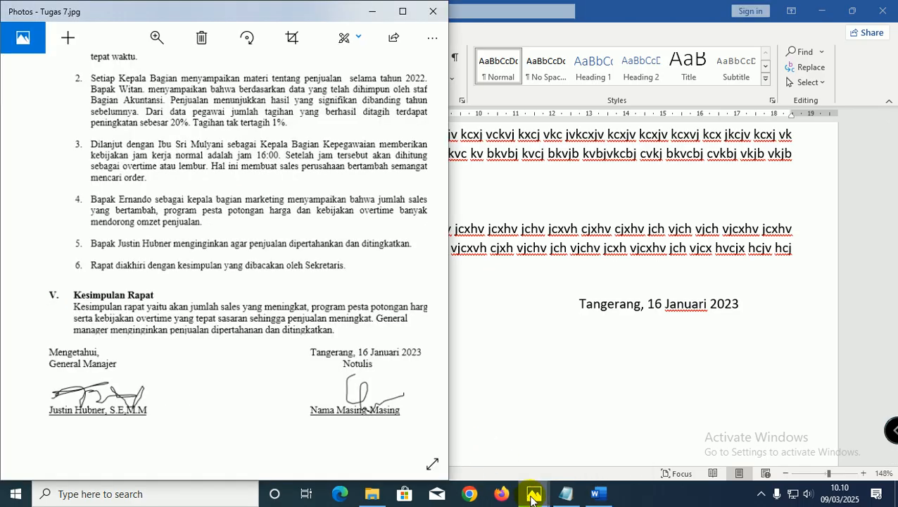
mouse_move(532, 493)
click(593, 356)
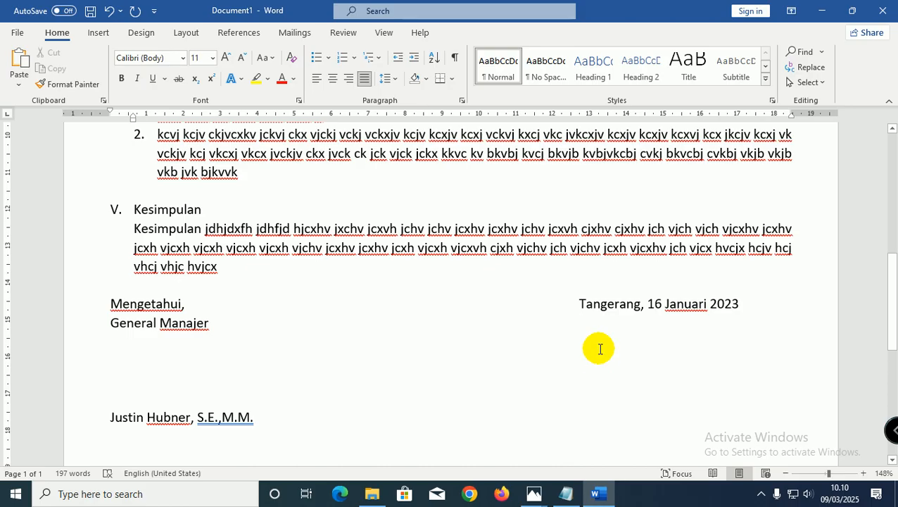
text(Notu)
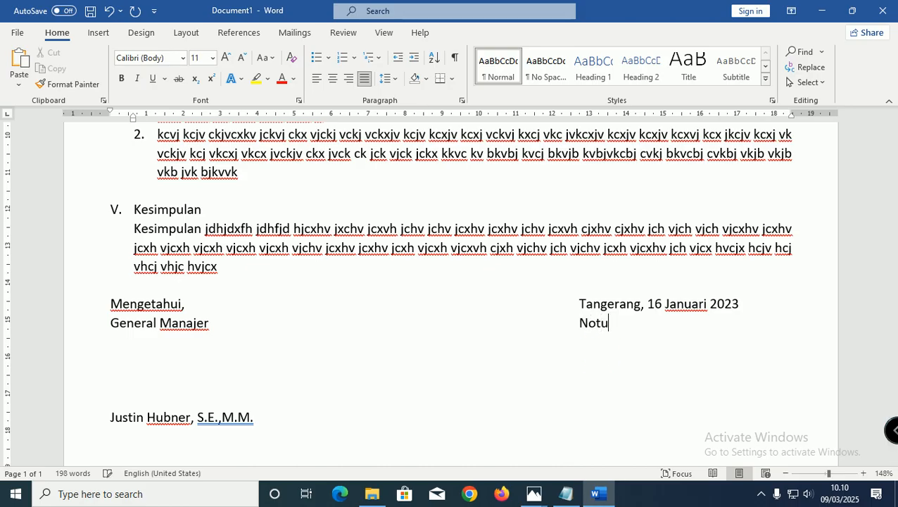
Add "Nama masing masing" on the general manager's name line, tabbed across to align under Notulis.
key(Down)
key(Down)
key(Down)
key(Down)
key(Down)
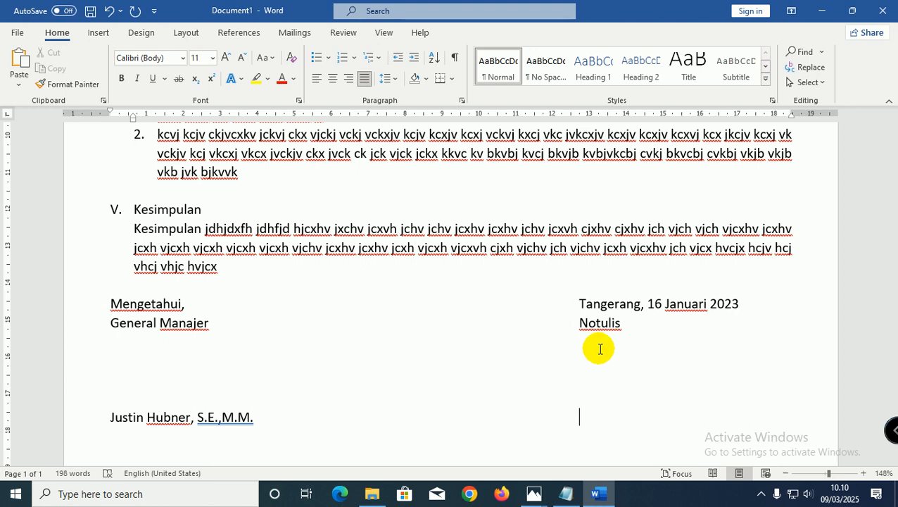
text(Nama mas)
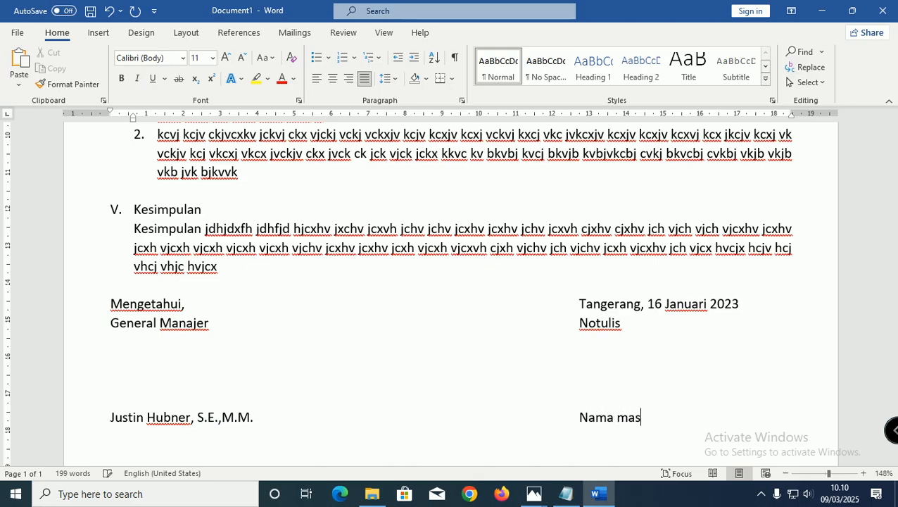
text(ing masing)
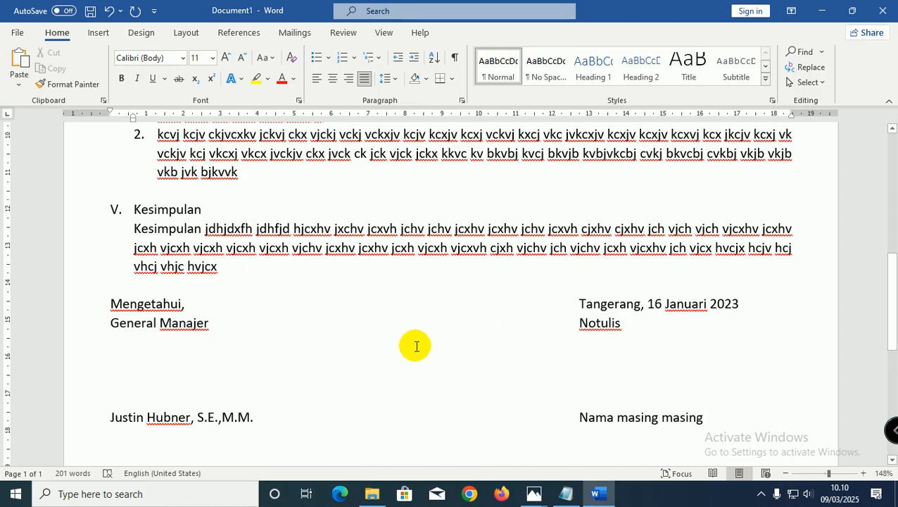
Remove one tab before Tangerang, Notulis and Nama masing masing, consulting the keyboard image for the deletion key.
click(577, 301)
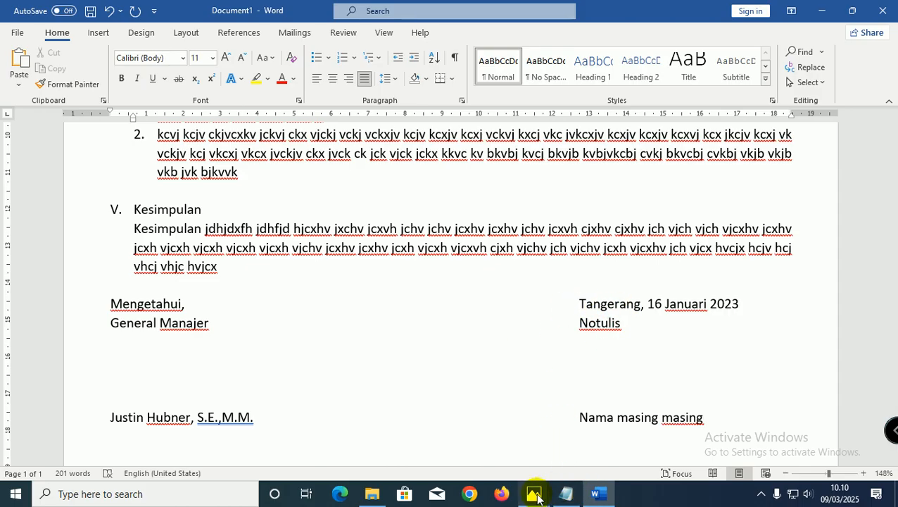
mouse_move(534, 495)
click(539, 445)
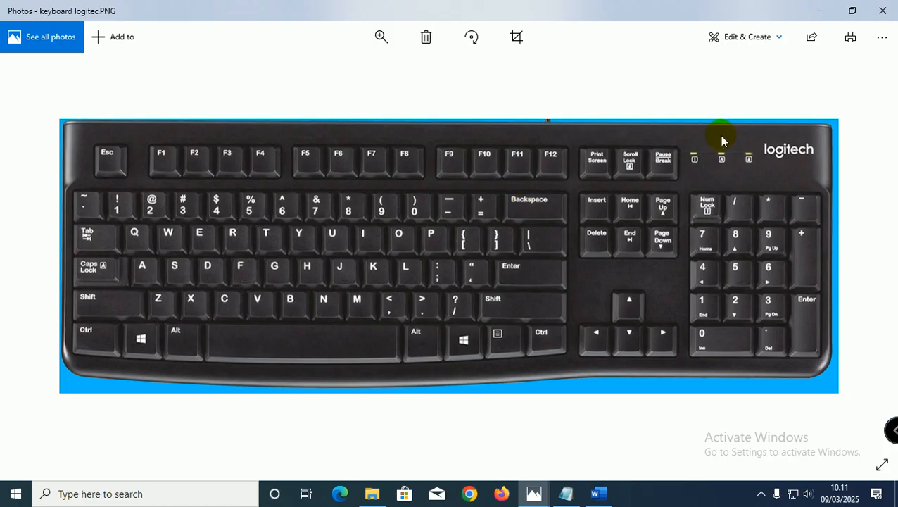
click(820, 12)
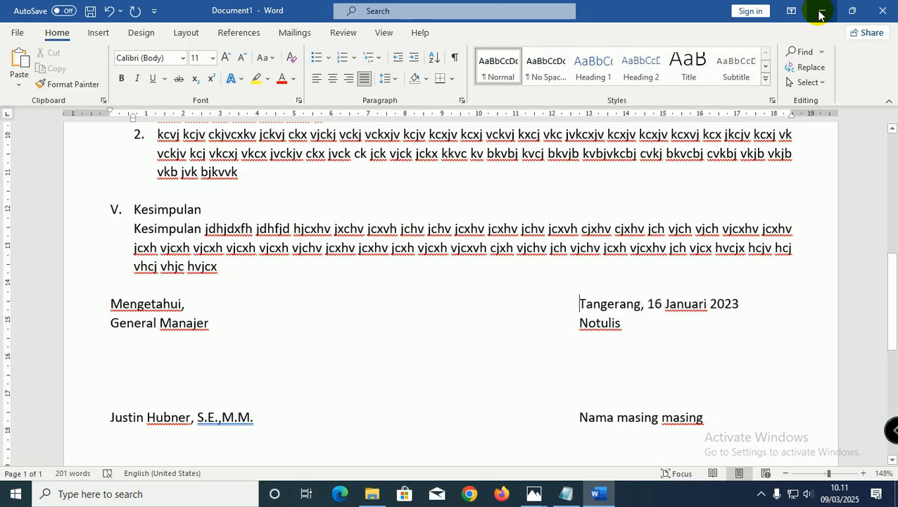
key(BackSpace)
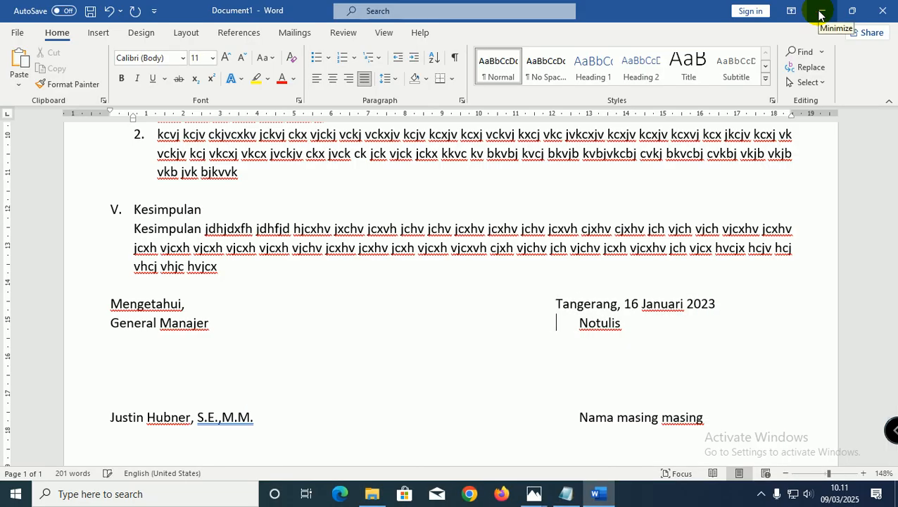
key(BackSpace)
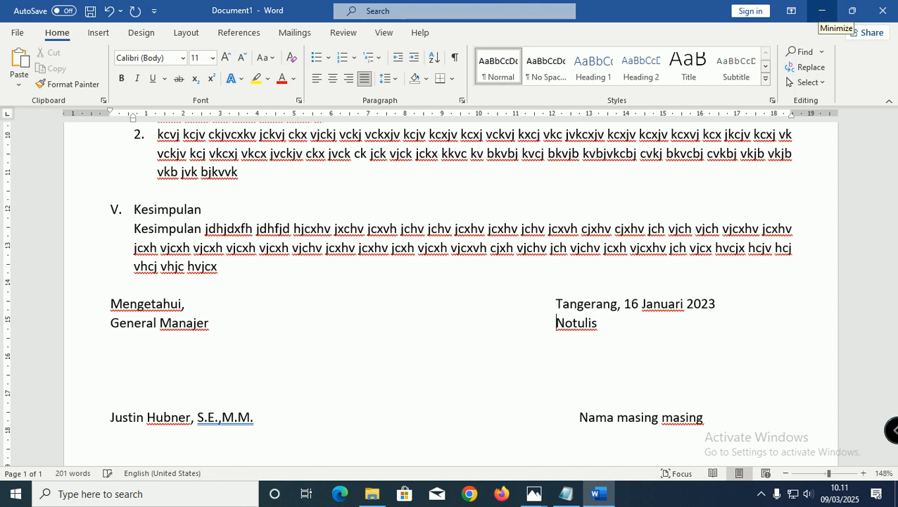
key(Down)
key(Down)
key(Down)
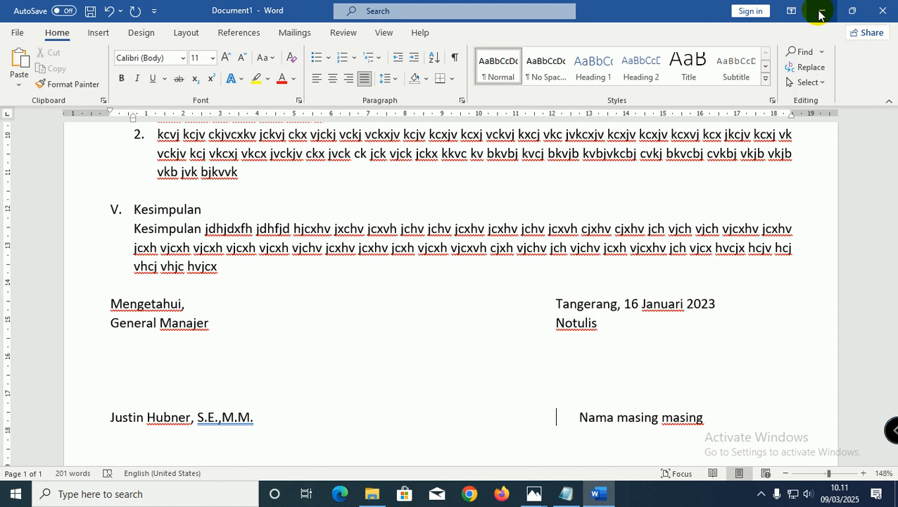
key(BackSpace)
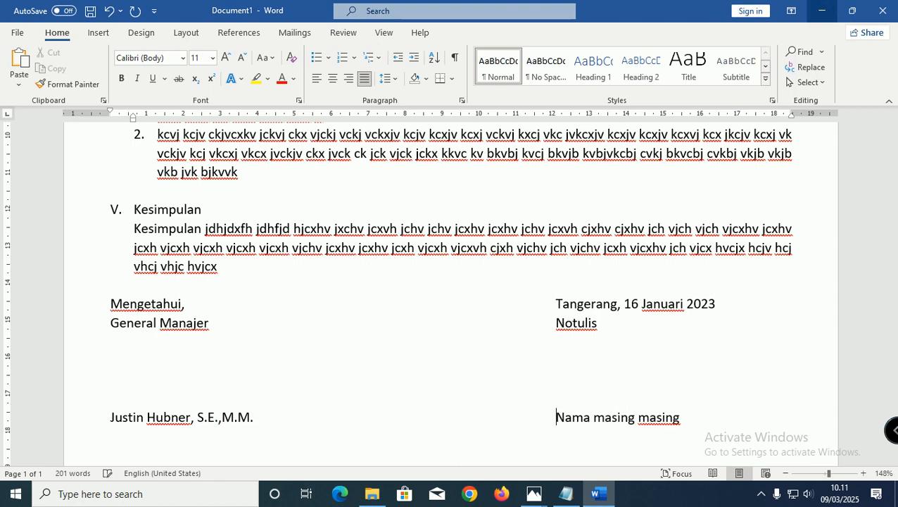
Indent the "Mengetahui,", General Manajer and manager's name lines by one tab to align with the Kesimpulan text.
click(112, 303)
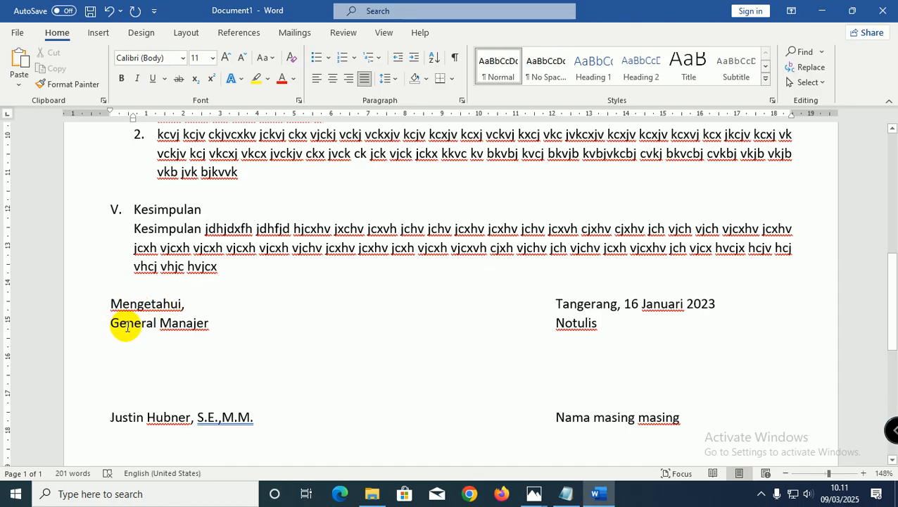
key(Tab)
click(111, 322)
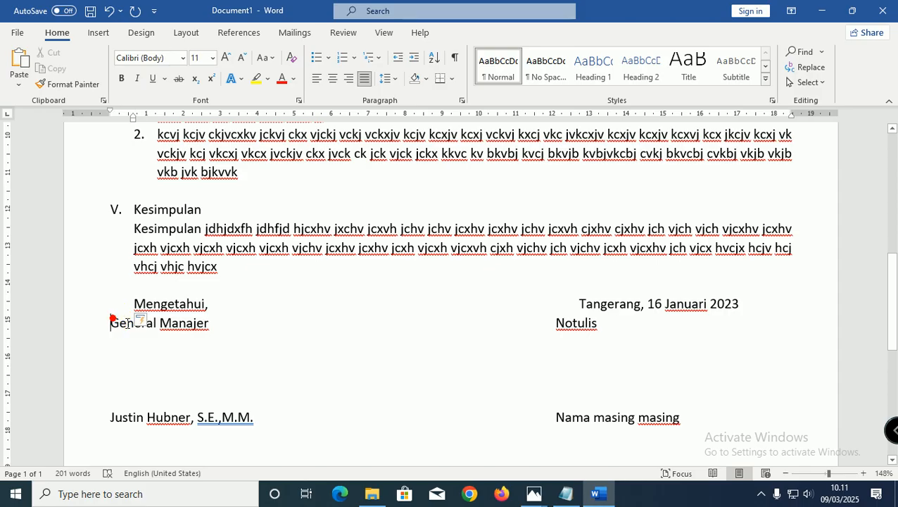
key(Tab)
click(111, 415)
key(Tab)
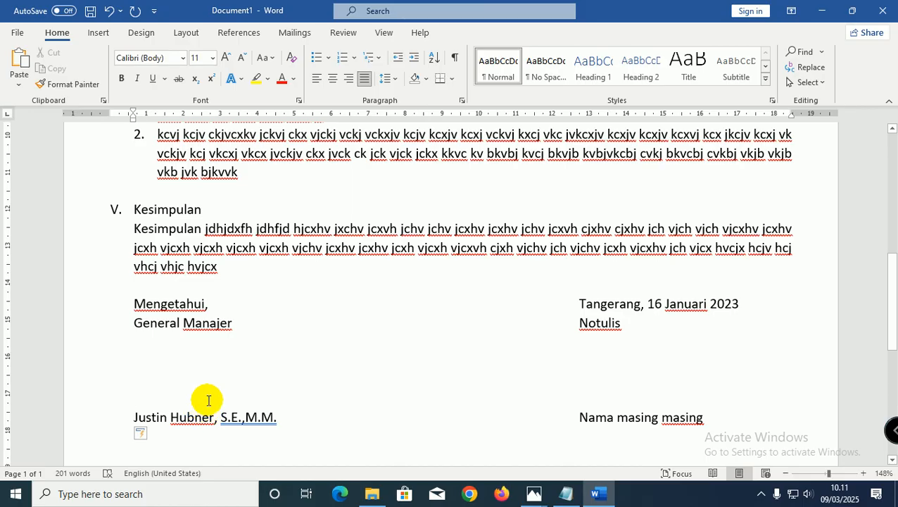
Make the entire signature block bold, from "Mengetahui," through "Nama masing masing".
mouse_move(134, 303)
mouse_down()
mouse_move(175, 355)
mouse_move(271, 416)
mouse_move(786, 424)
mouse_up()
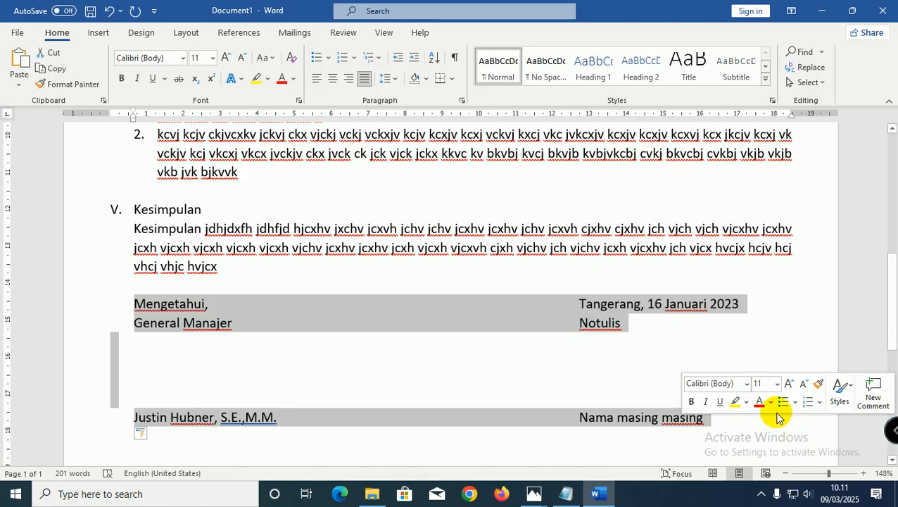
click(121, 78)
click(186, 386)
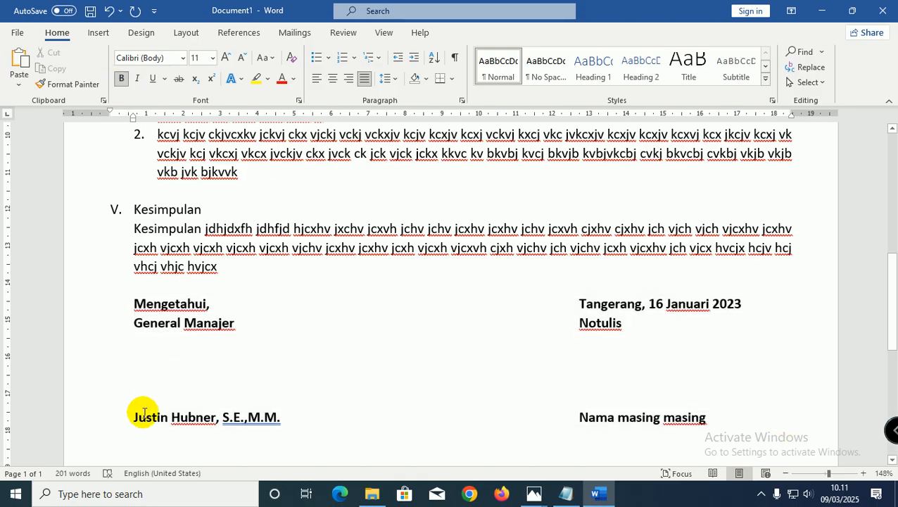
Underline the general manager's name with its titles and "Nama masing masing" in the signature block.
drag(258, 417, 286, 418)
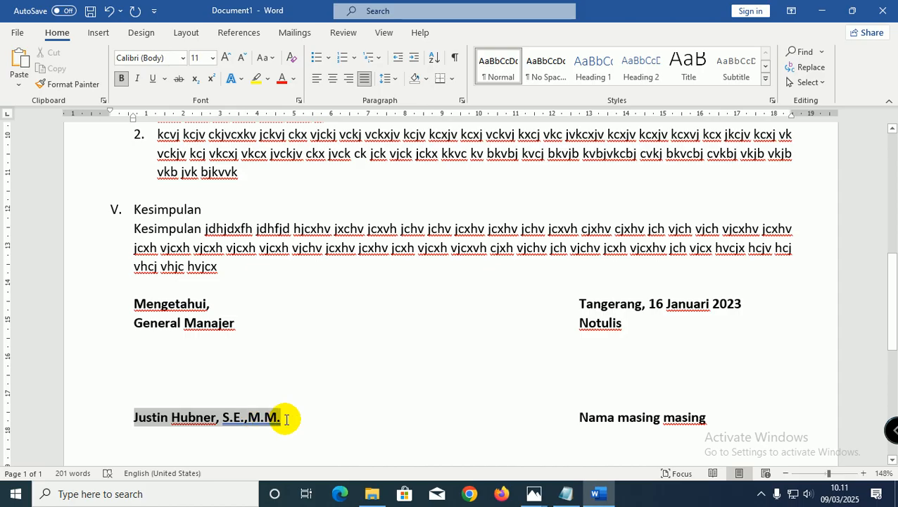
click(152, 80)
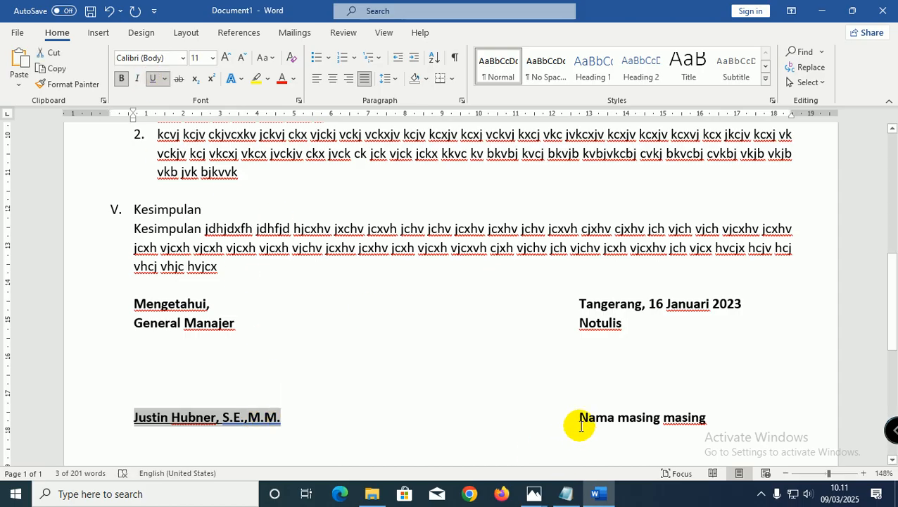
drag(580, 422, 704, 422)
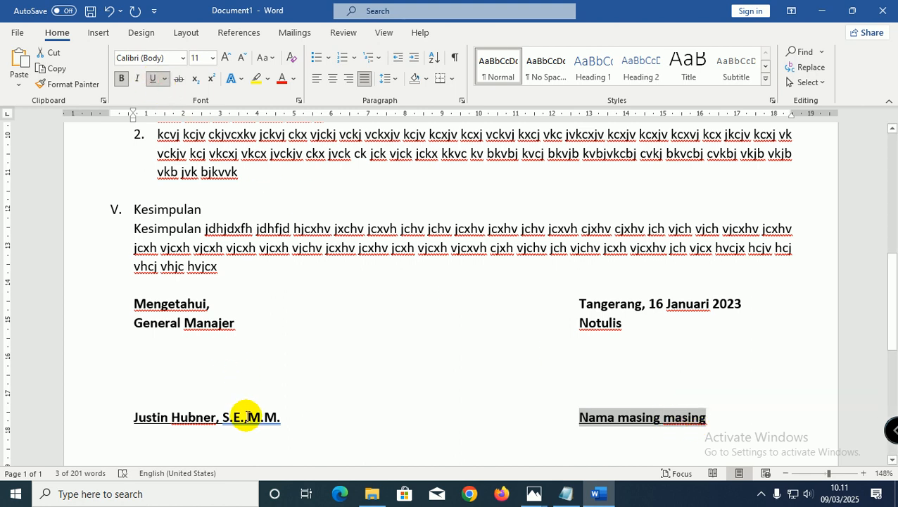
click(298, 420)
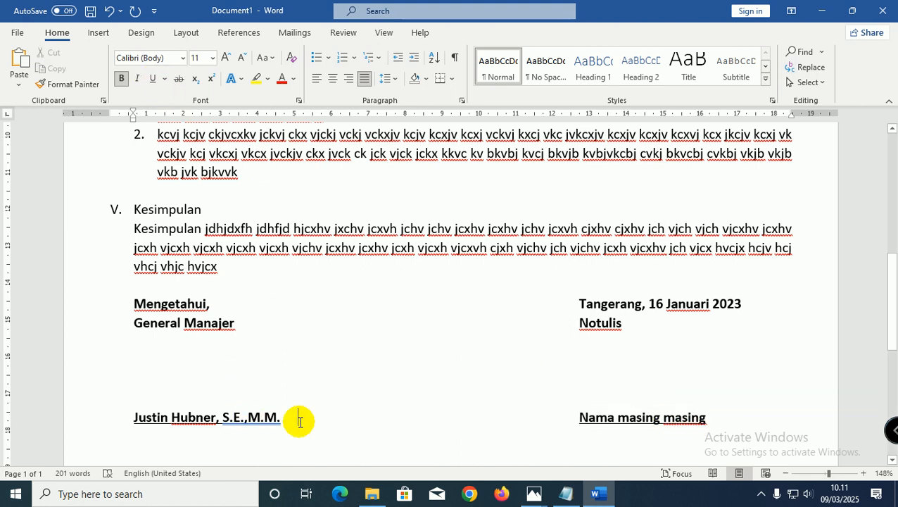
Make the three centred title lines starting with NOTULA RAPAT bold and set their font size to 14.
scroll(299, 420, up, 7)
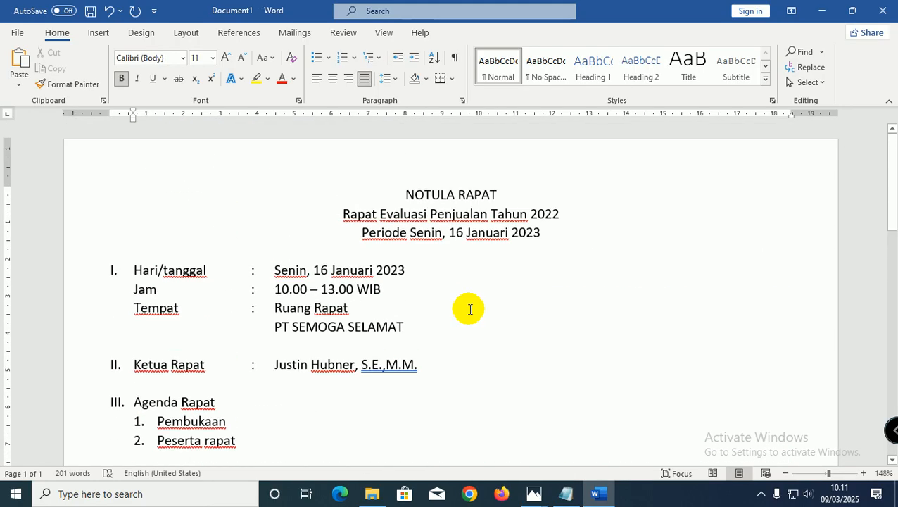
drag(407, 190, 540, 232)
click(121, 78)
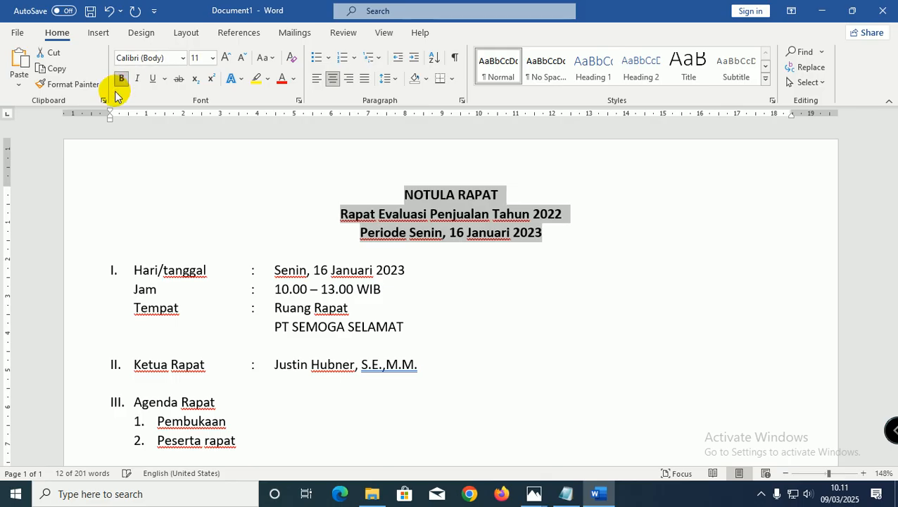
click(212, 59)
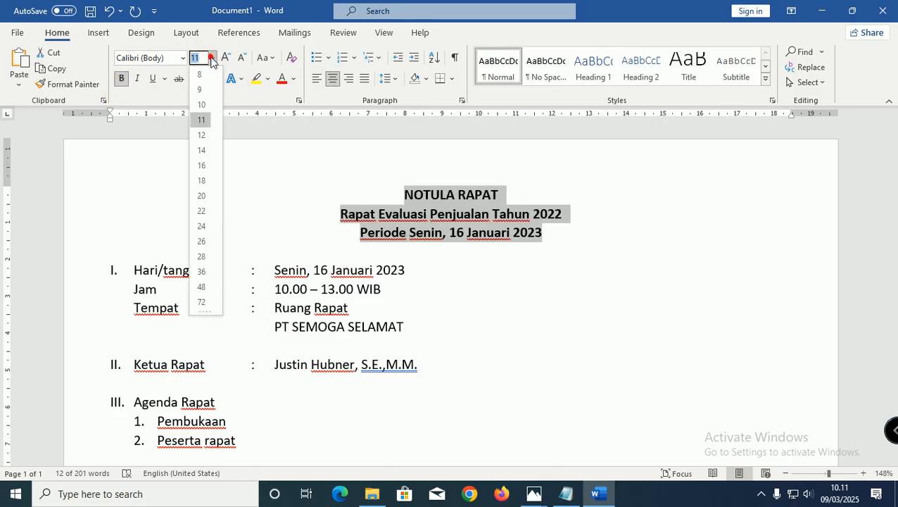
click(204, 149)
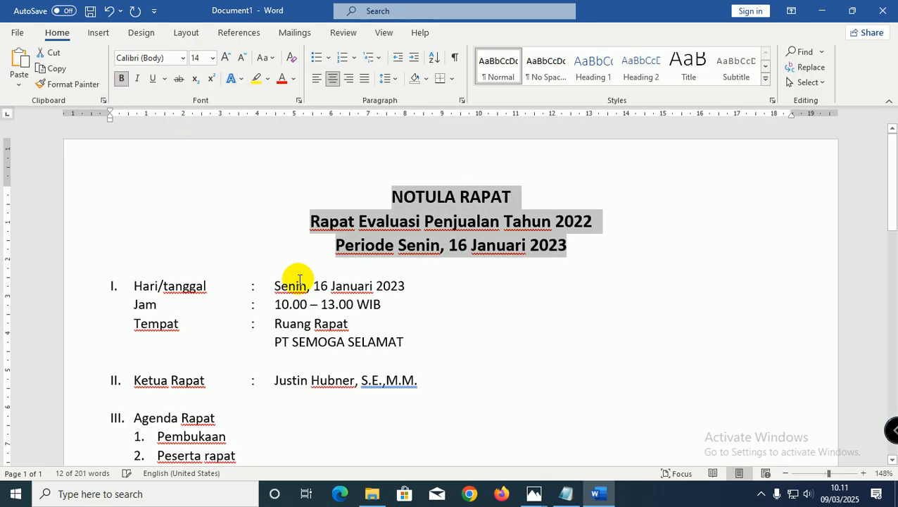
click(302, 300)
Review the whole document from the title through the numbered sections to the signature block.
scroll(299, 326, down, 3)
scroll(300, 325, down, 7)
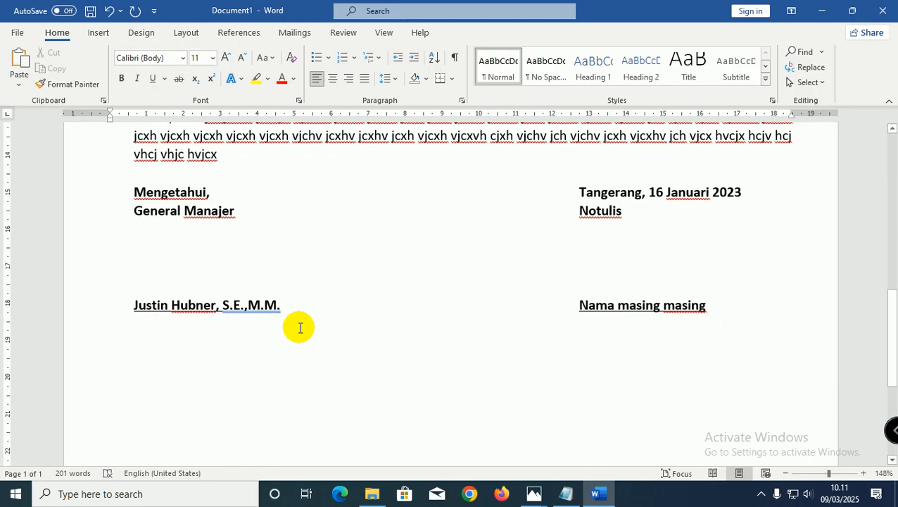
scroll(300, 328, up, 10)
scroll(301, 328, up, 1)
scroll(300, 327, down, 7)
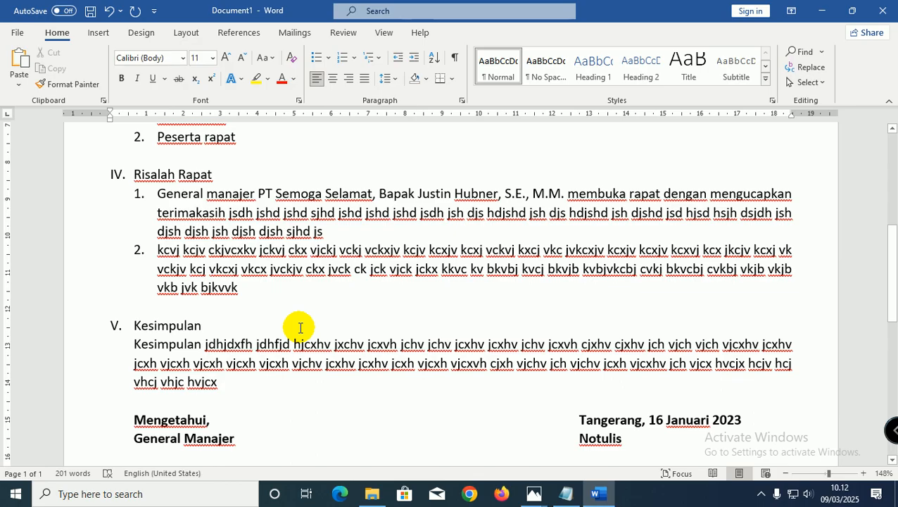
scroll(300, 327, up, 7)
scroll(300, 328, down, 8)
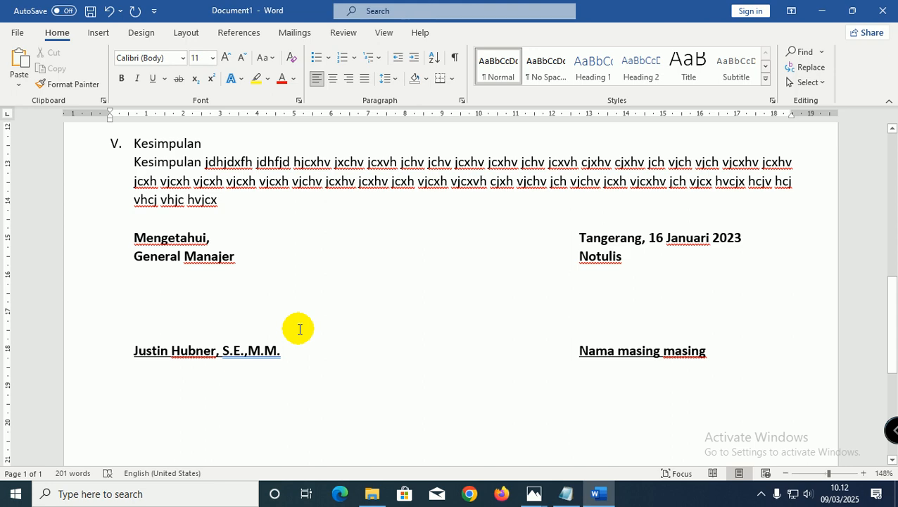
scroll(298, 328, down, 2)
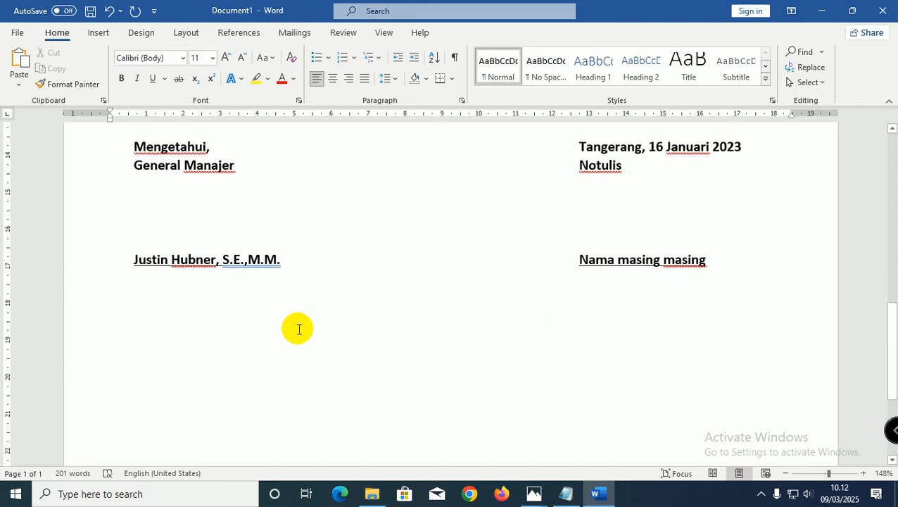